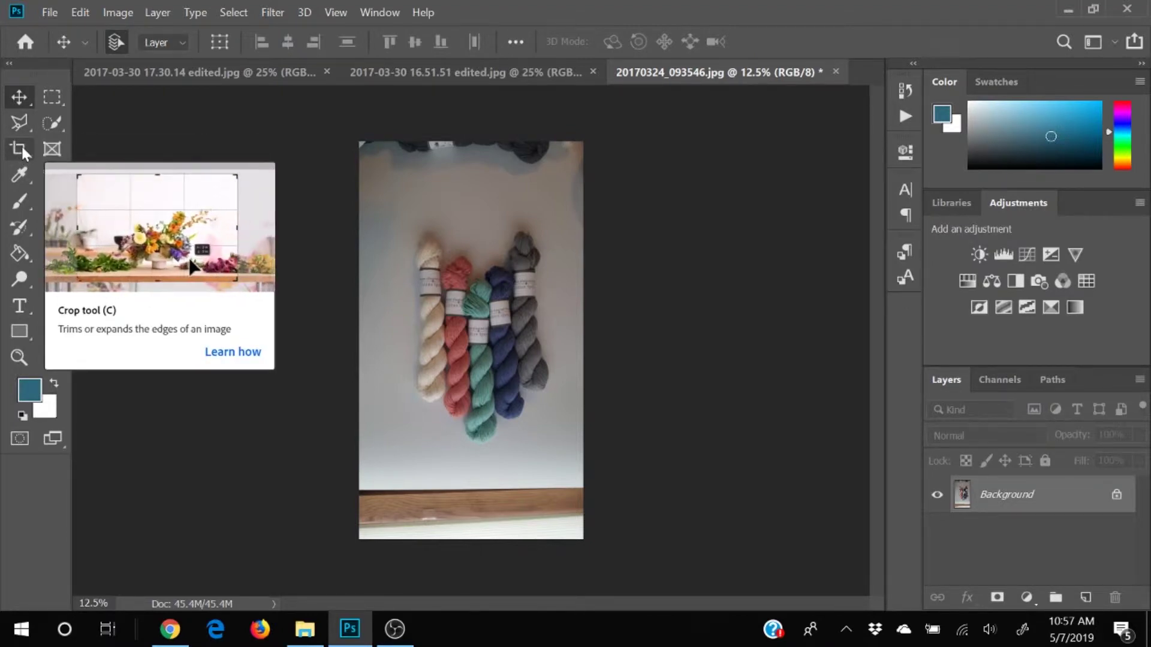
Step: Crop the photo to a 1:1 square around the five skeins, dropping the wooden strip, and commit it
{"action": "left_click", "coordinate": [23, 151]}
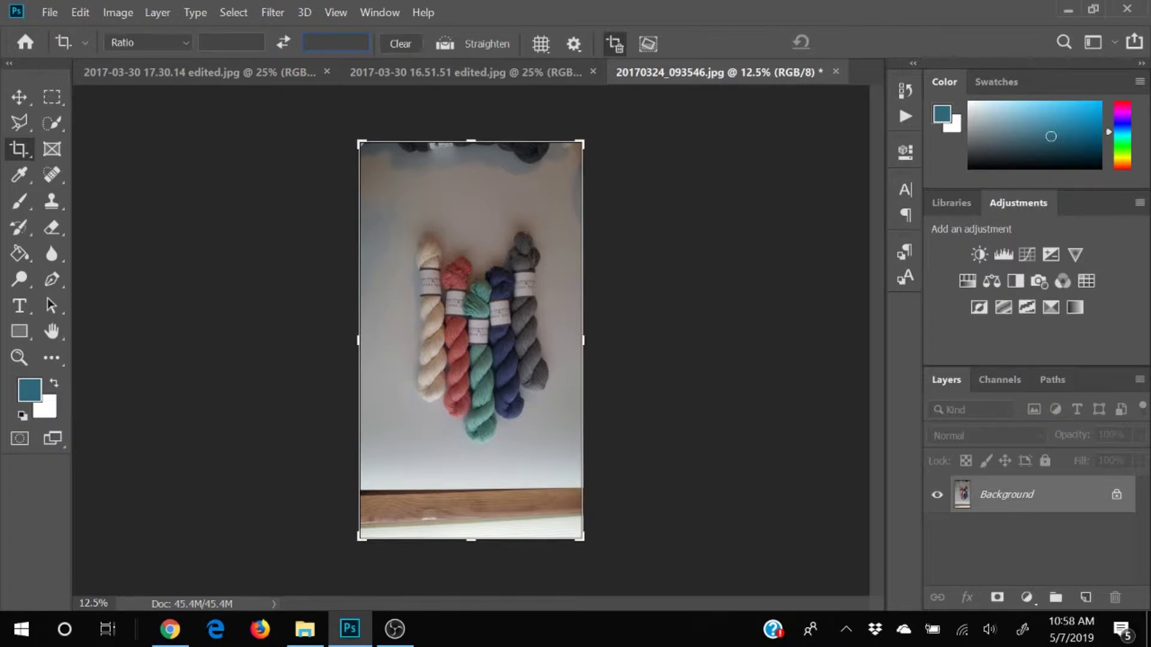
{"action": "key", "text": "shift+Tab"}
{"action": "type", "text": "1"}
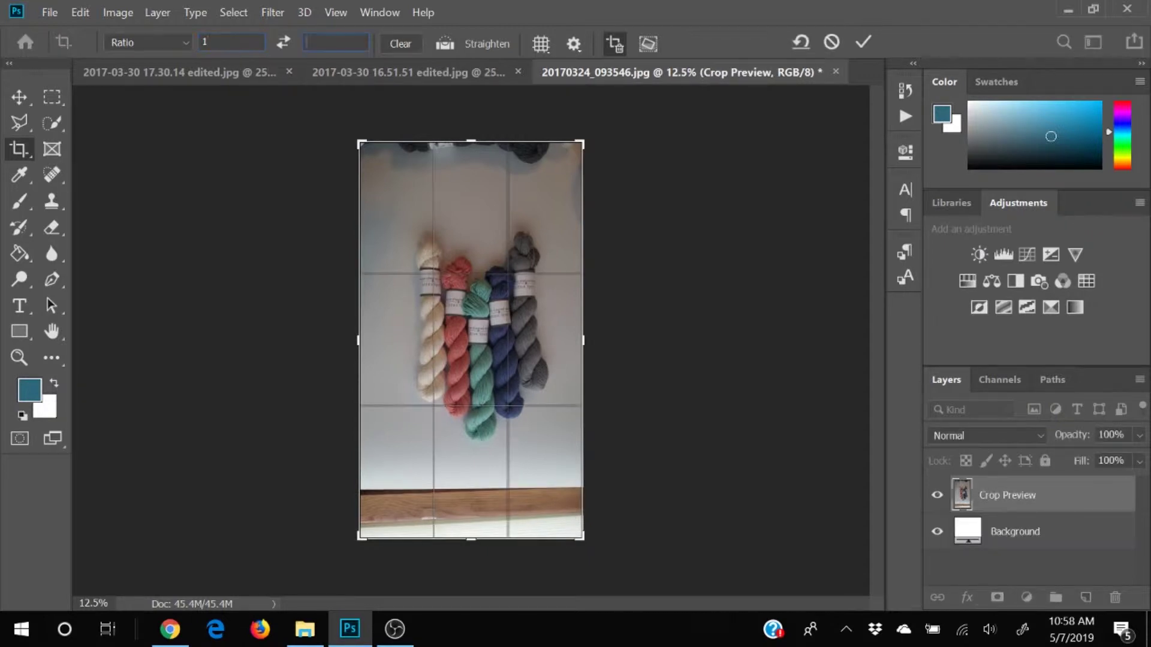
{"action": "key", "text": "Tab"}
{"action": "type", "text": "1"}
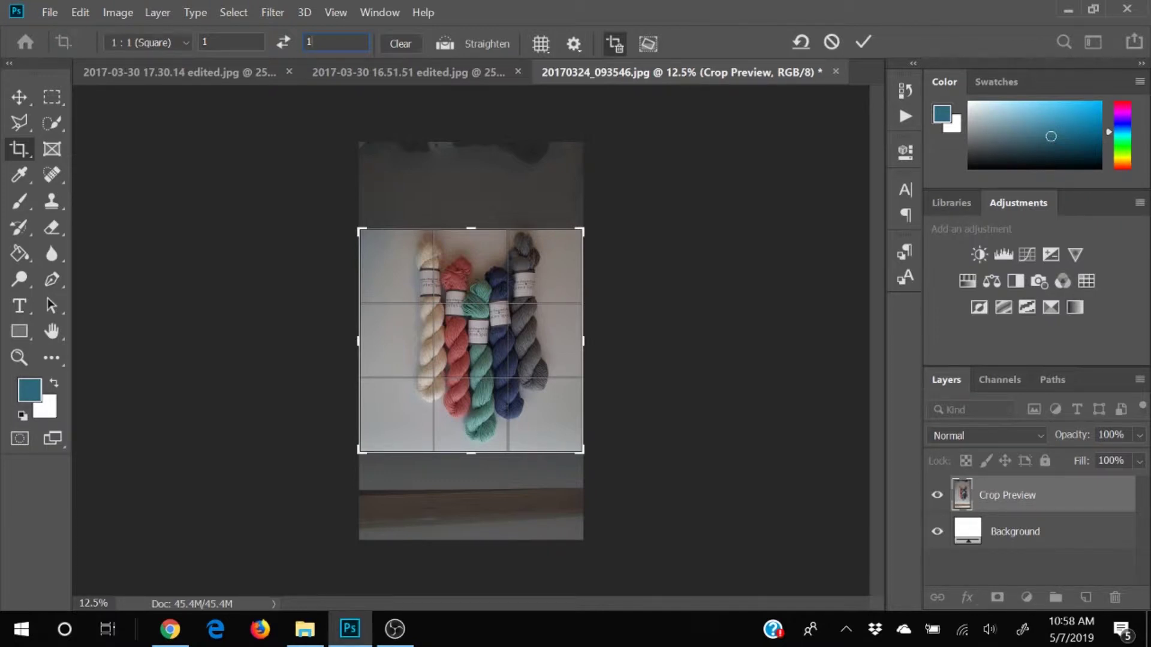
{"action": "left_click", "coordinate": [186, 43]}
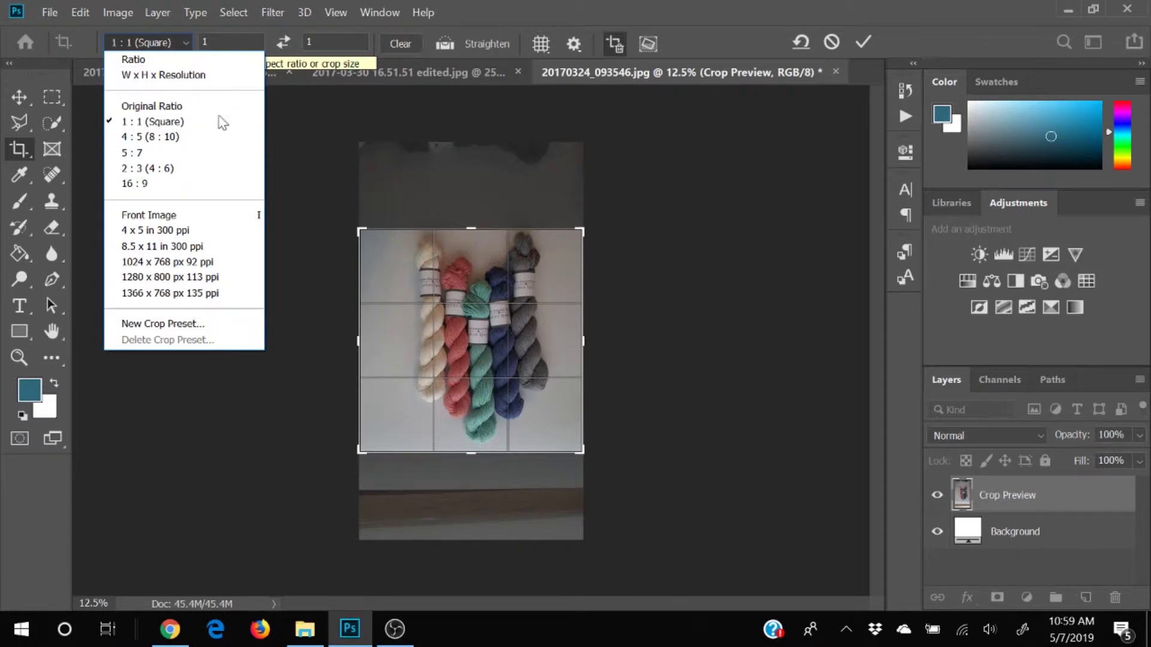
{"action": "left_click", "coordinate": [610, 12]}
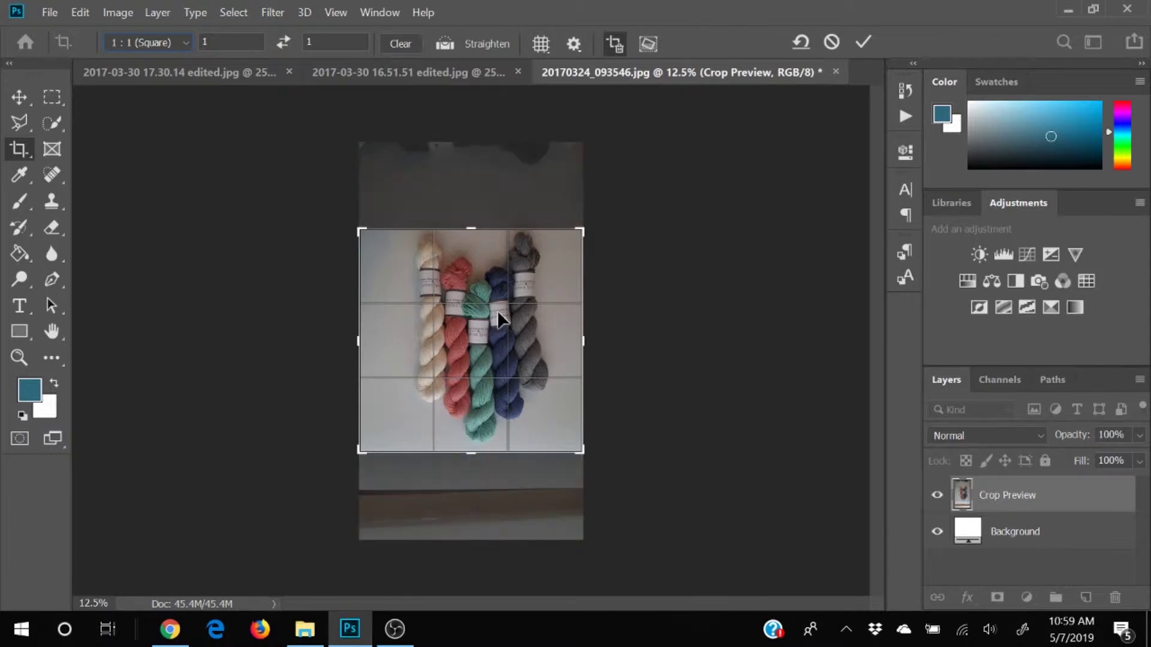
{"action": "left_click_drag", "start_coordinate": [498, 319], "coordinate": [500, 307]}
{"action": "left_click", "coordinate": [858, 48]}
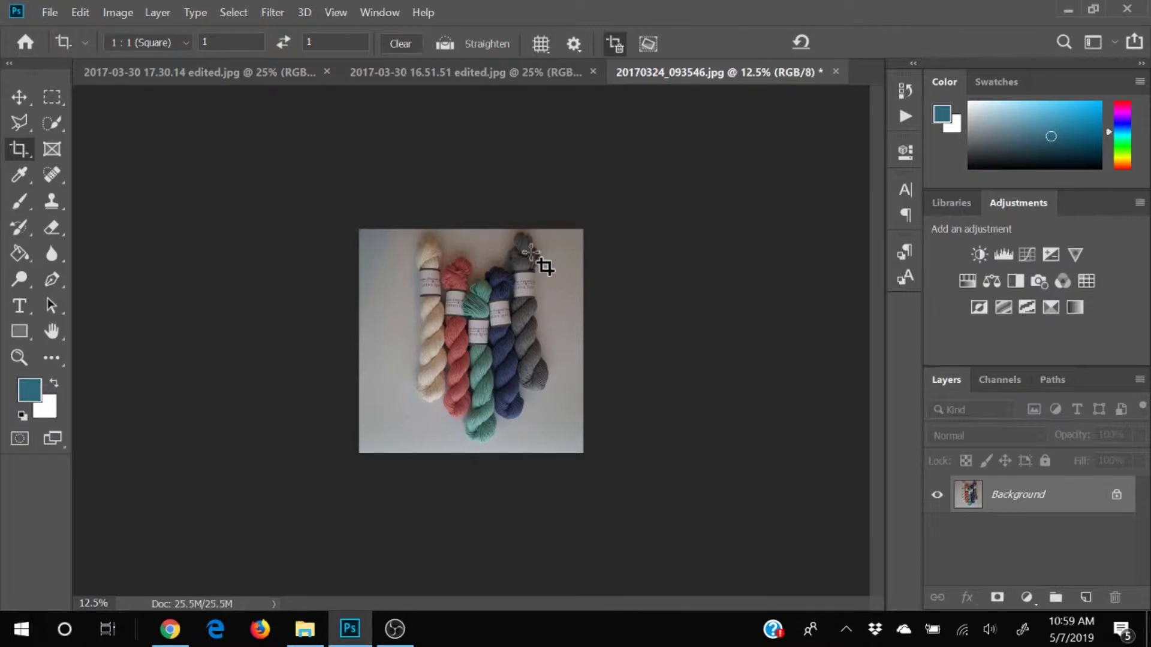
Step: Zoom the view in to 25% so the square yarn photo fills more of the window
{"action": "key", "text": "ctrl"}
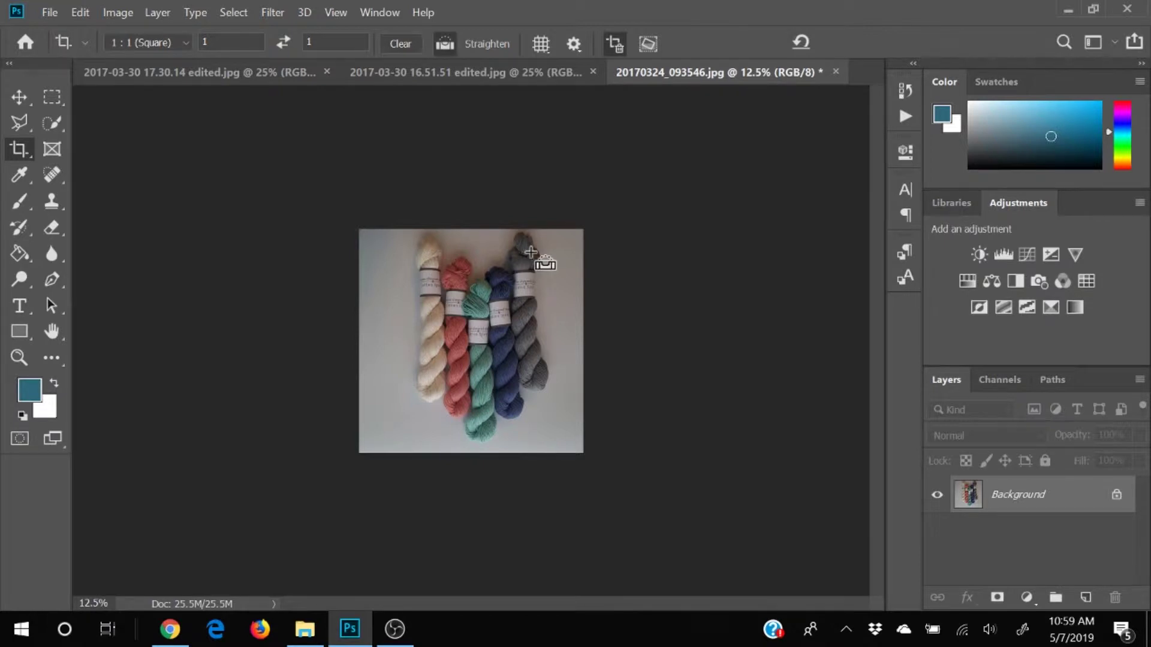
{"action": "key", "text": "ctrl+plus"}
{"action": "key", "text": "ctrl+plus"}
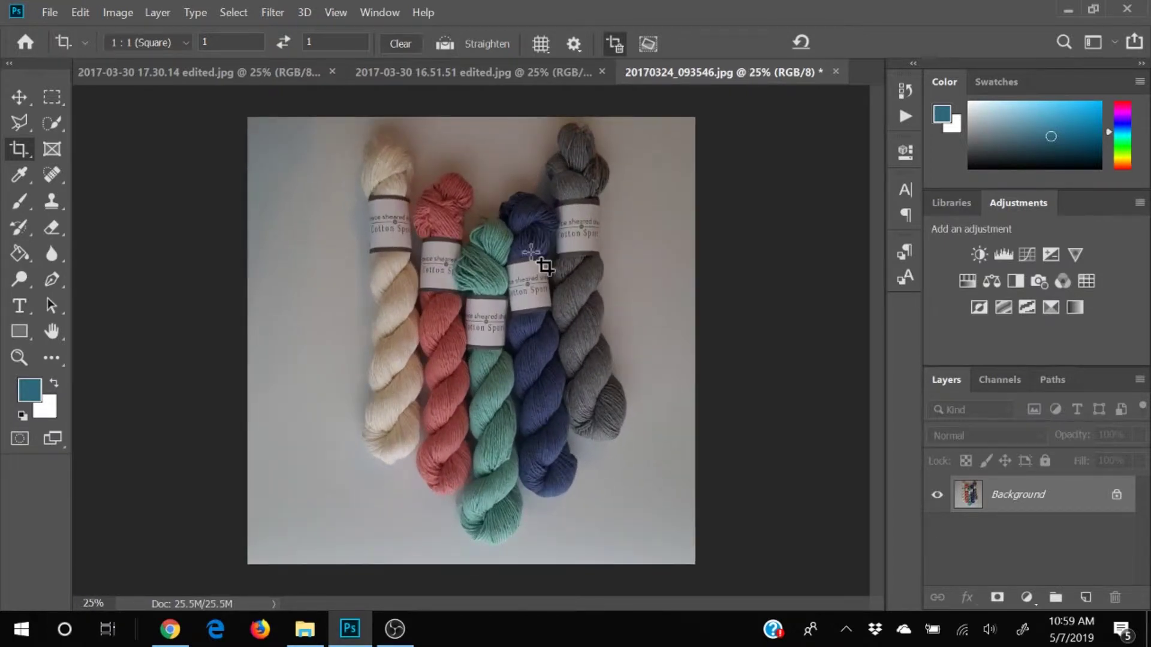
{"action": "left_click", "coordinate": [337, 12]}
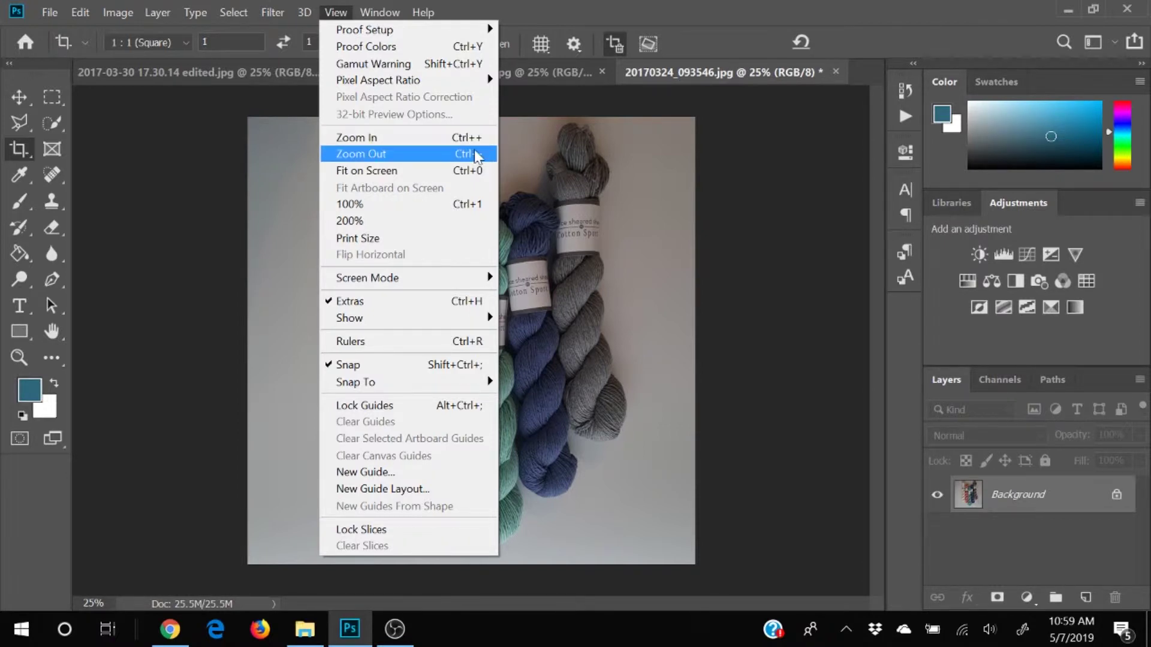
{"action": "left_click", "coordinate": [104, 317]}
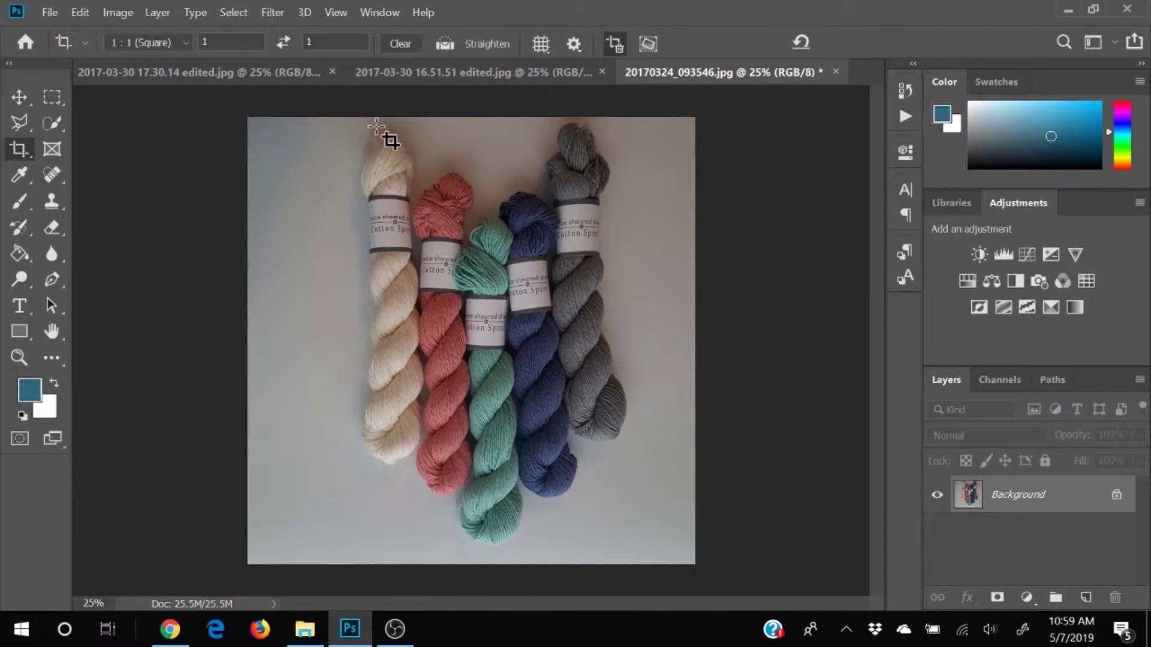
Step: Apply Levels with white input about 187 and midtone 1.06 to whiten the gray background
{"action": "left_click", "coordinate": [115, 14]}
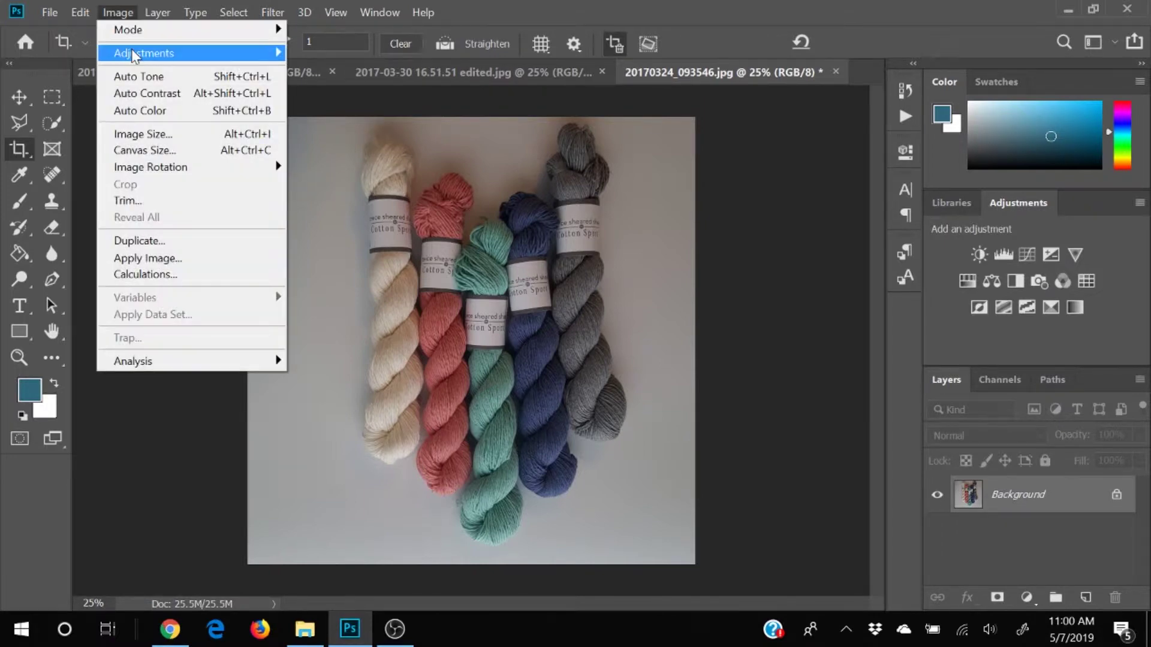
{"action": "mouse_move", "coordinate": [133, 55]}
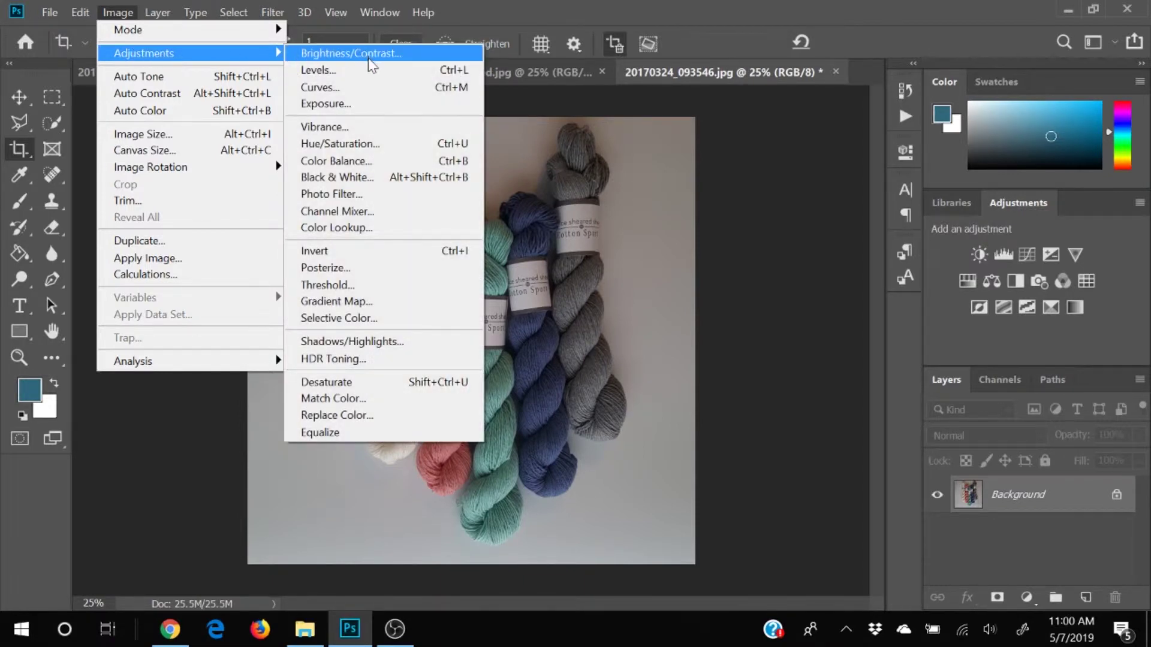
{"action": "left_click", "coordinate": [337, 73]}
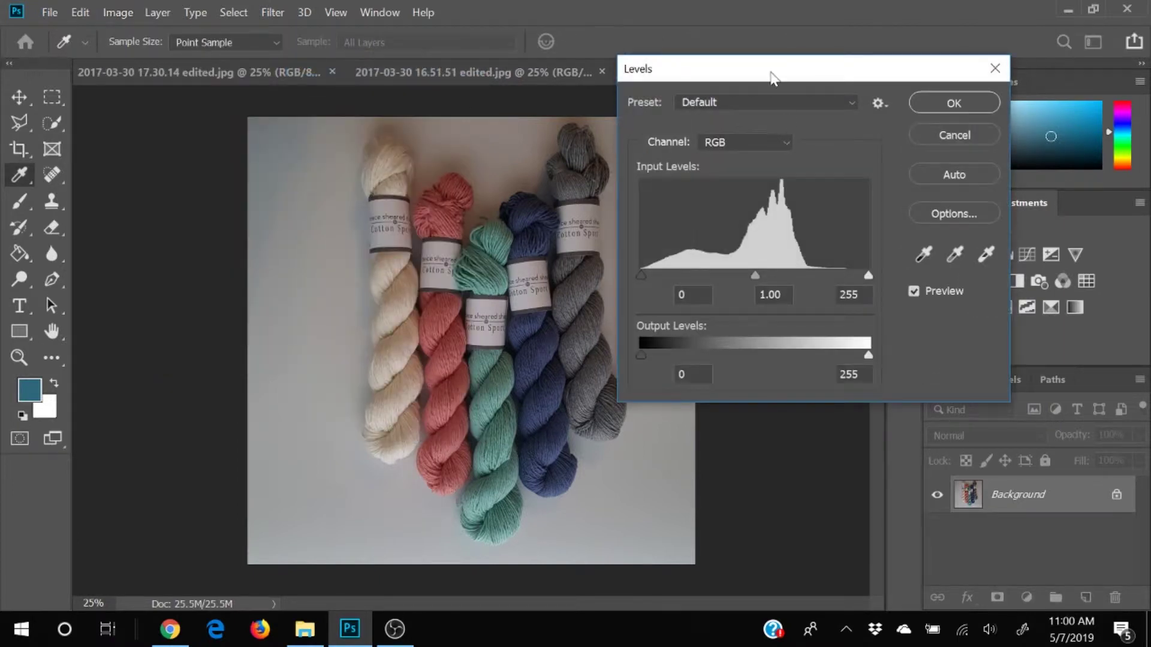
{"action": "left_click_drag", "start_coordinate": [773, 78], "coordinate": [893, 51]}
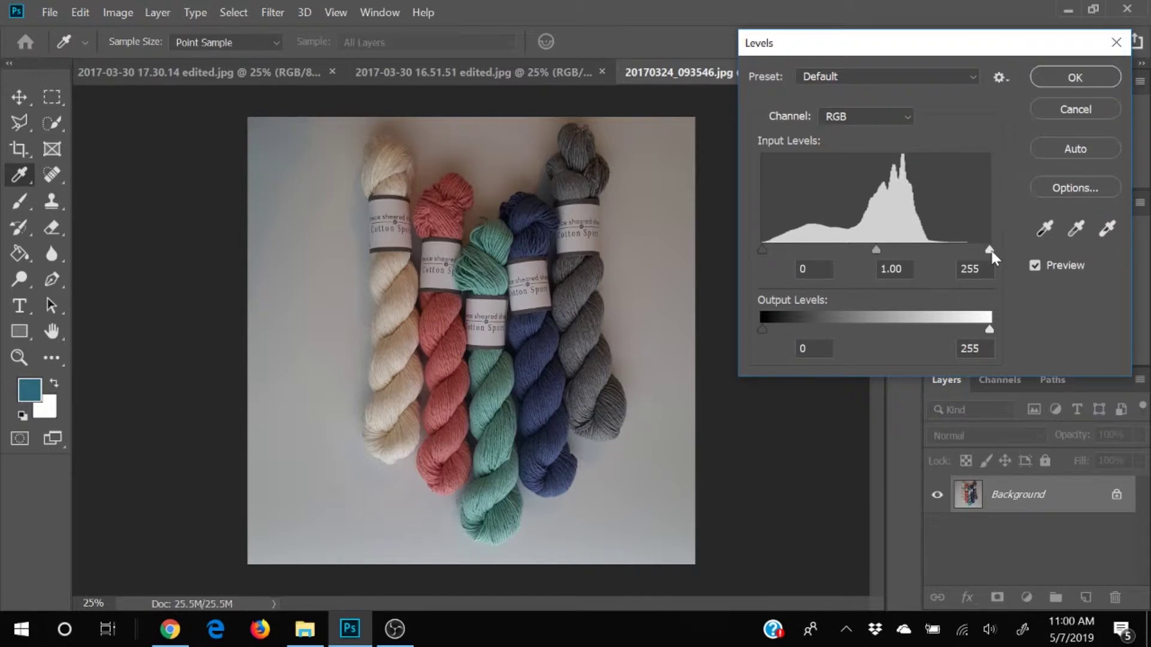
{"action": "left_click_drag", "start_coordinate": [989, 250], "coordinate": [931, 257]}
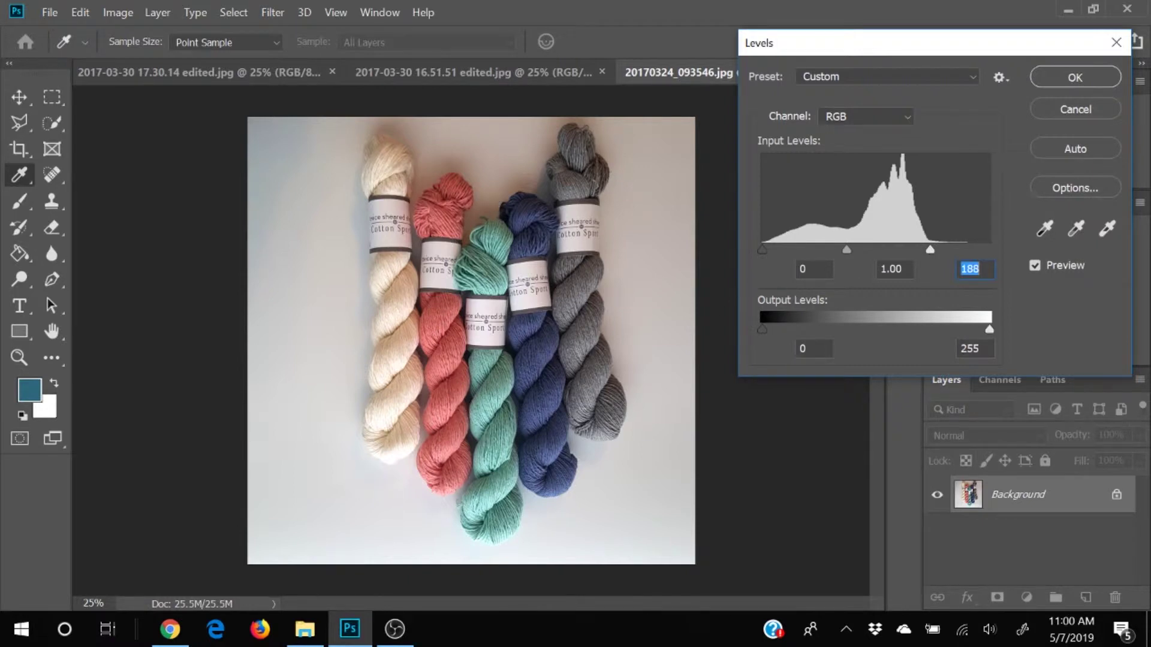
{"action": "left_click_drag", "start_coordinate": [928, 253], "coordinate": [928, 247]}
{"action": "left_click_drag", "start_coordinate": [928, 249], "coordinate": [933, 249]}
{"action": "left_click_drag", "start_coordinate": [934, 251], "coordinate": [929, 247]}
{"action": "left_click_drag", "start_coordinate": [845, 248], "coordinate": [844, 247]}
{"action": "left_click", "coordinate": [840, 244]}
{"action": "left_click", "coordinate": [1050, 77]}
{"action": "key", "text": "c"}
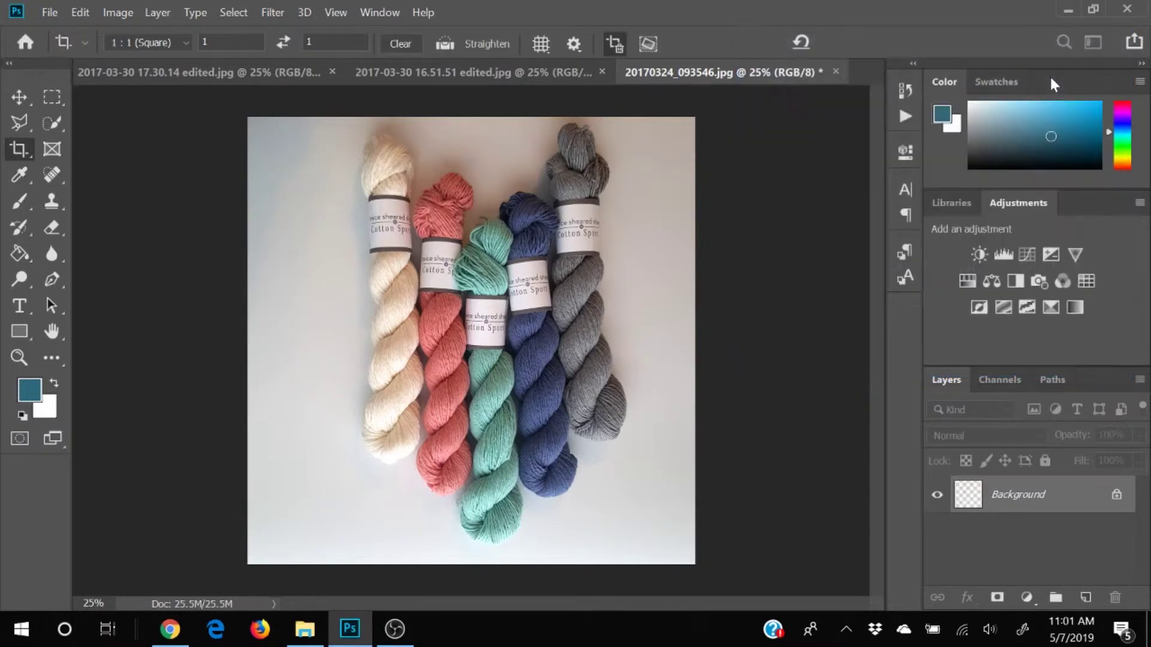
{"action": "left_click", "coordinate": [905, 89]}
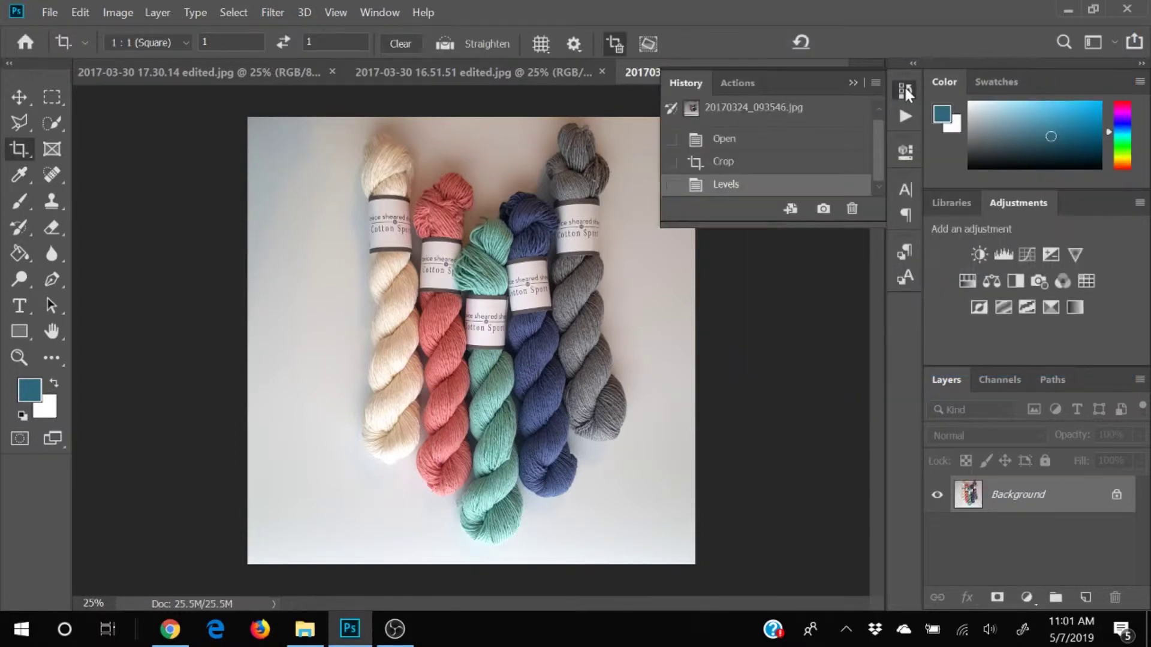
{"action": "left_click", "coordinate": [792, 110]}
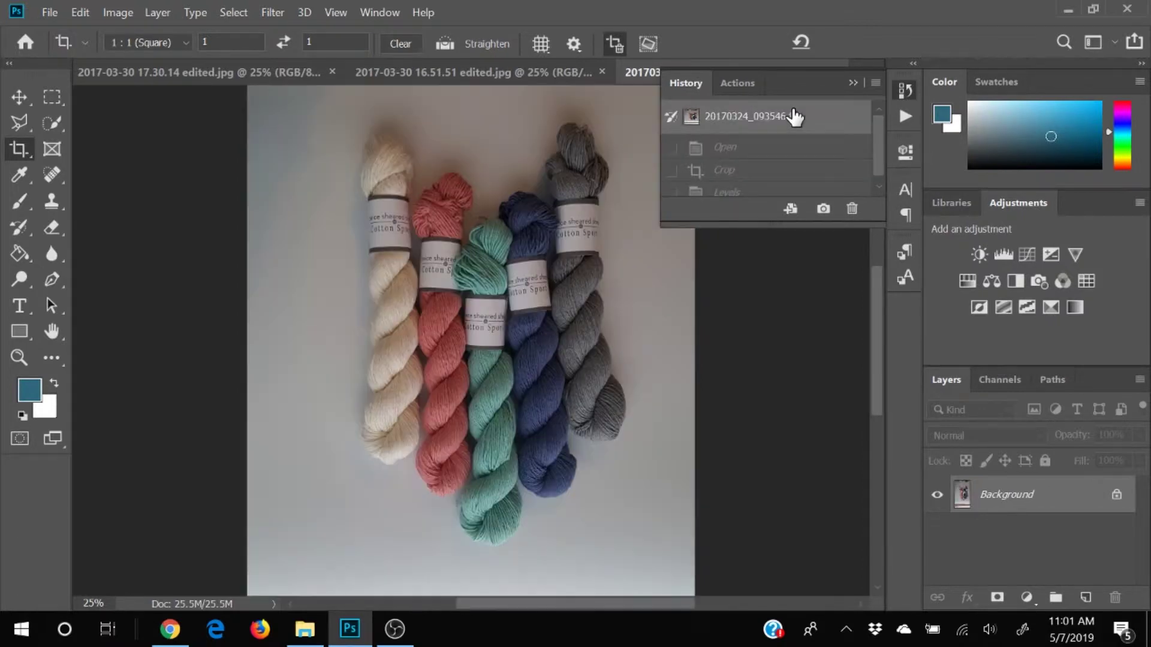
{"action": "left_click", "coordinate": [736, 192]}
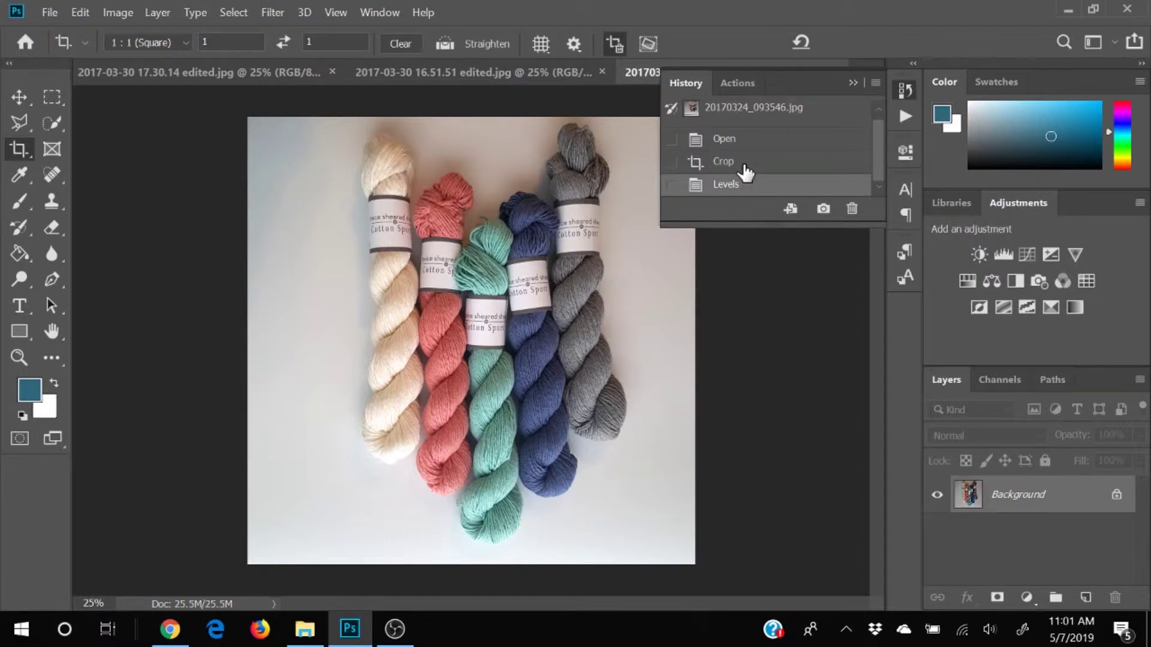
{"action": "left_click", "coordinate": [745, 166]}
{"action": "left_click", "coordinate": [743, 188]}
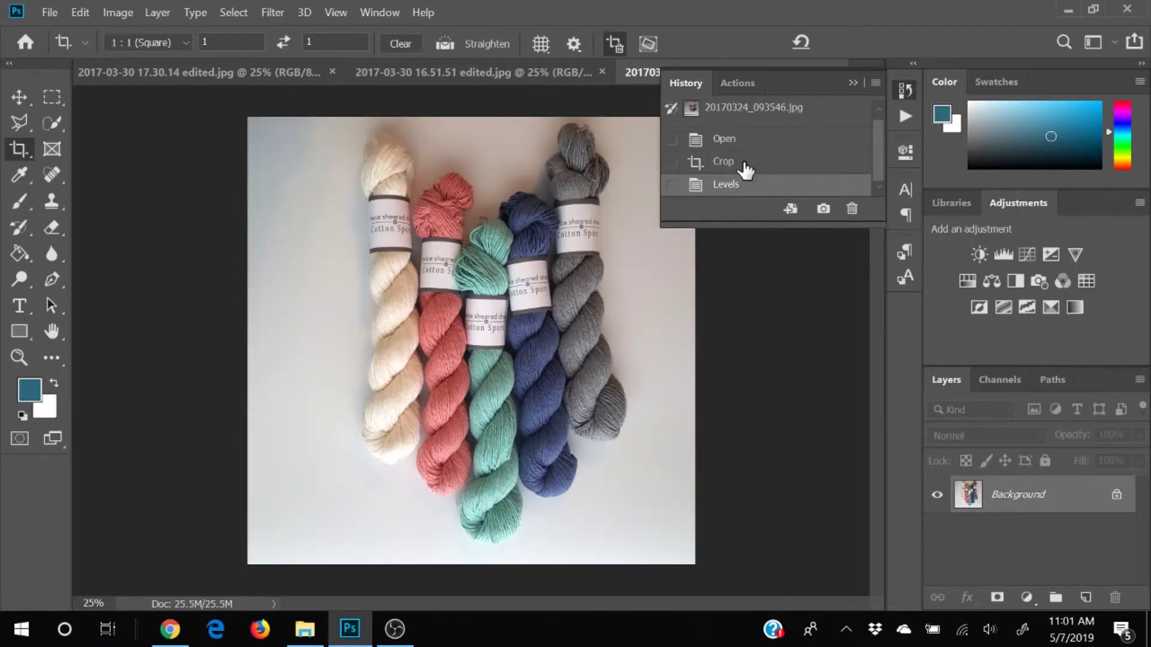
{"action": "left_click", "coordinate": [740, 162]}
{"action": "left_click", "coordinate": [746, 187]}
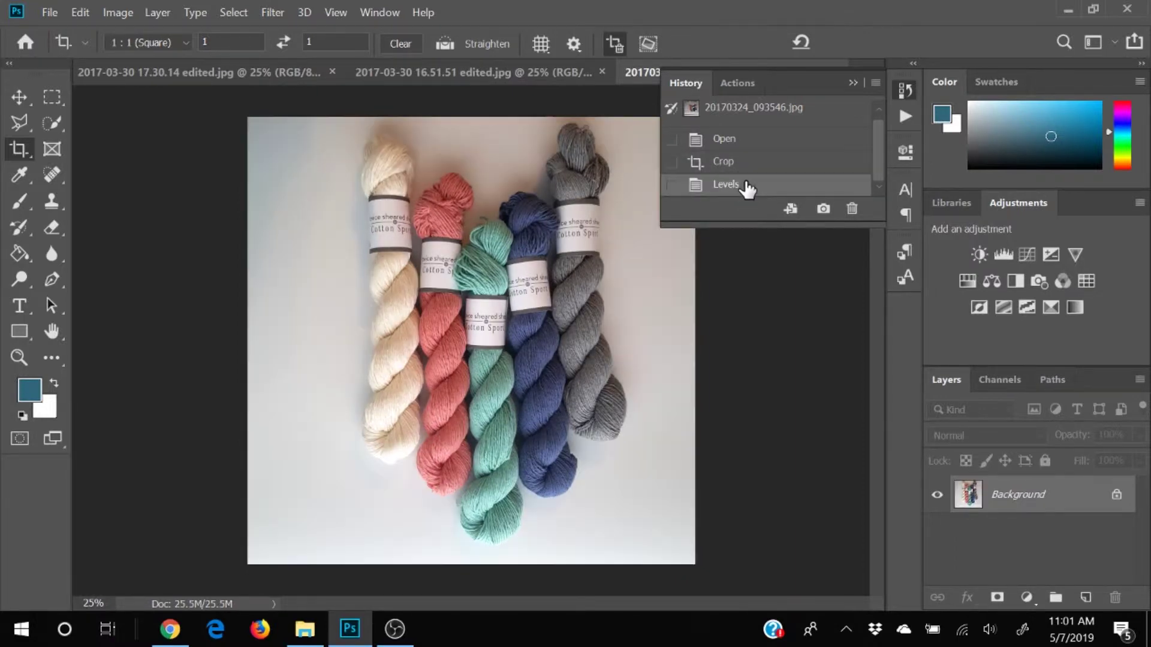
{"action": "left_click", "coordinate": [852, 83]}
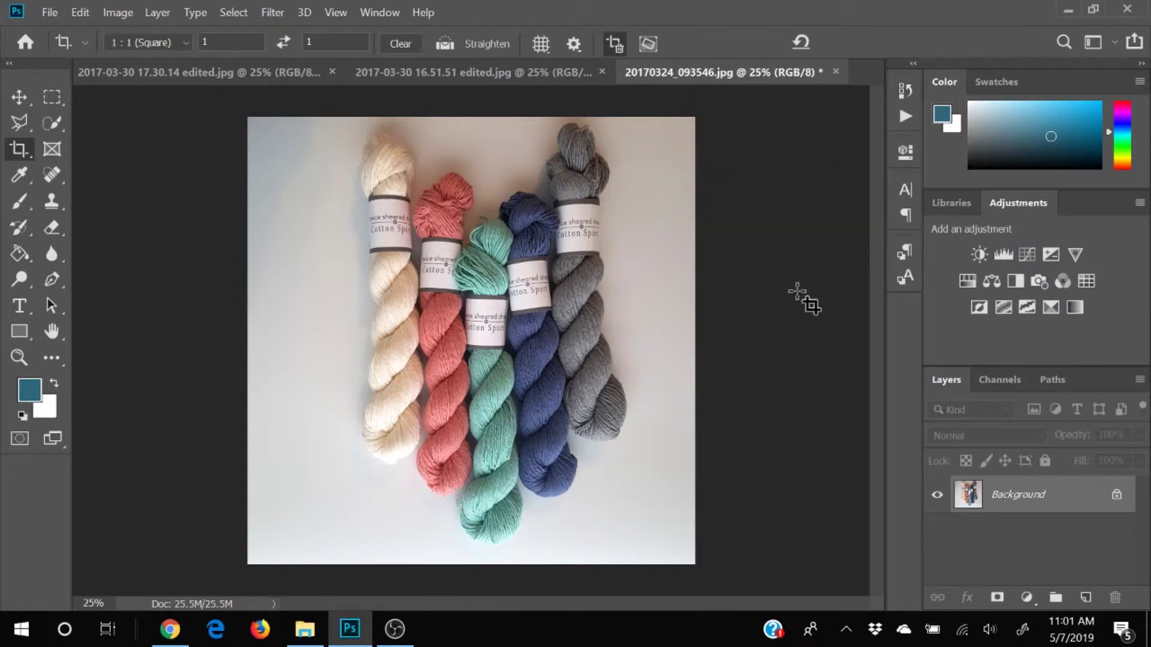
Step: Open the Shadows/Highlights adjustment and move its window off the yarn photo
{"action": "left_click", "coordinate": [131, 14]}
{"action": "mouse_move", "coordinate": [165, 61]}
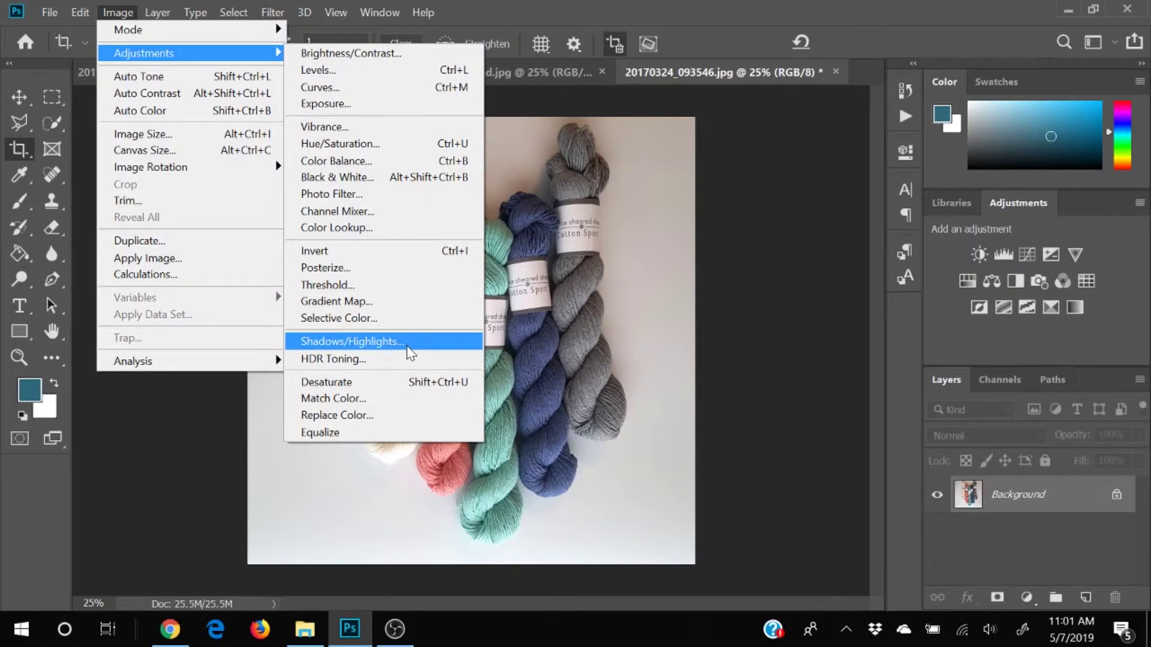
{"action": "left_click", "coordinate": [350, 342]}
{"action": "left_click_drag", "start_coordinate": [545, 131], "coordinate": [927, 54]}
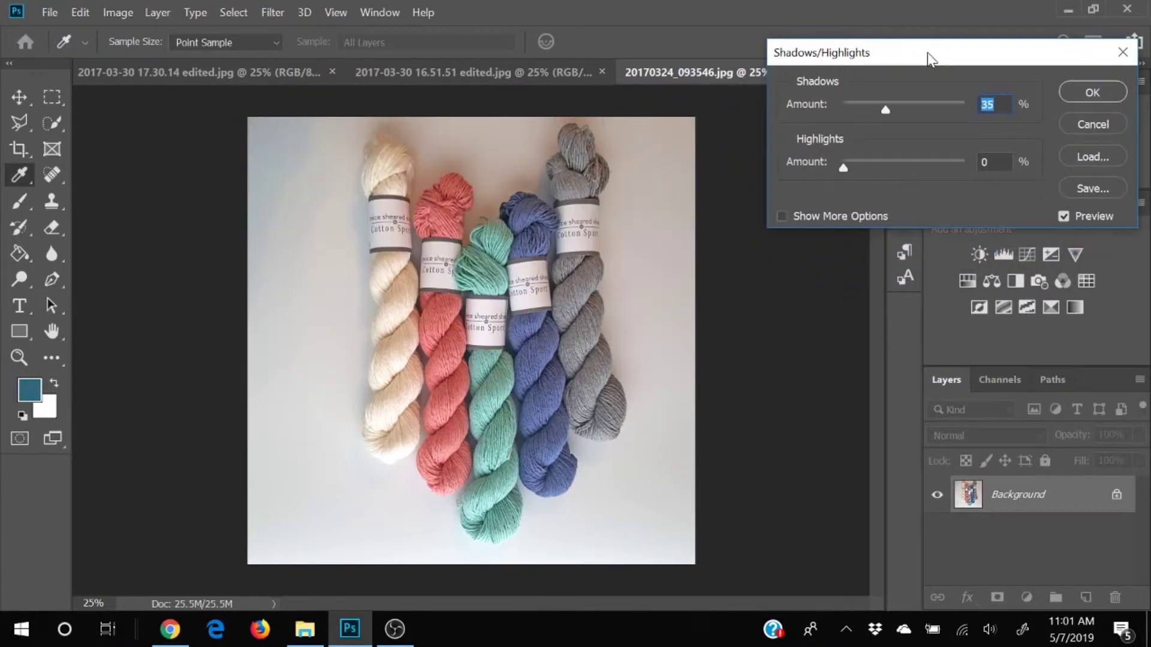
Step: Show more options and compare the 35% shadow lift with Preview toggled off and on
{"action": "left_click", "coordinate": [1064, 216]}
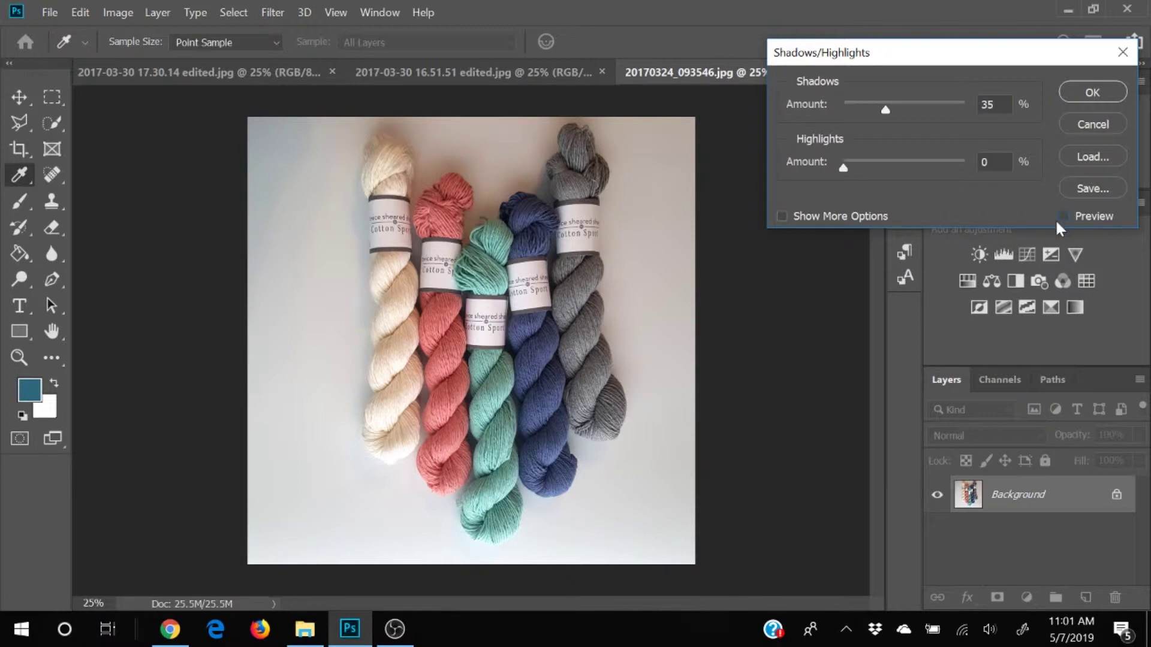
{"action": "left_click", "coordinate": [1062, 216]}
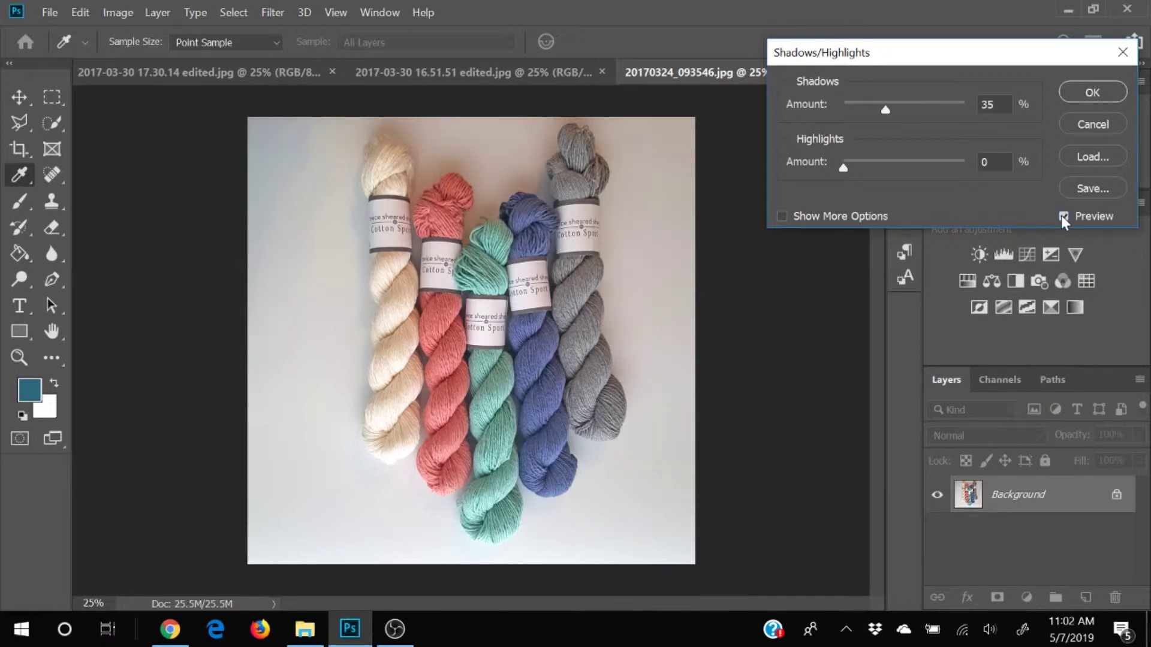
{"action": "left_click", "coordinate": [1063, 217]}
{"action": "left_click", "coordinate": [782, 216]}
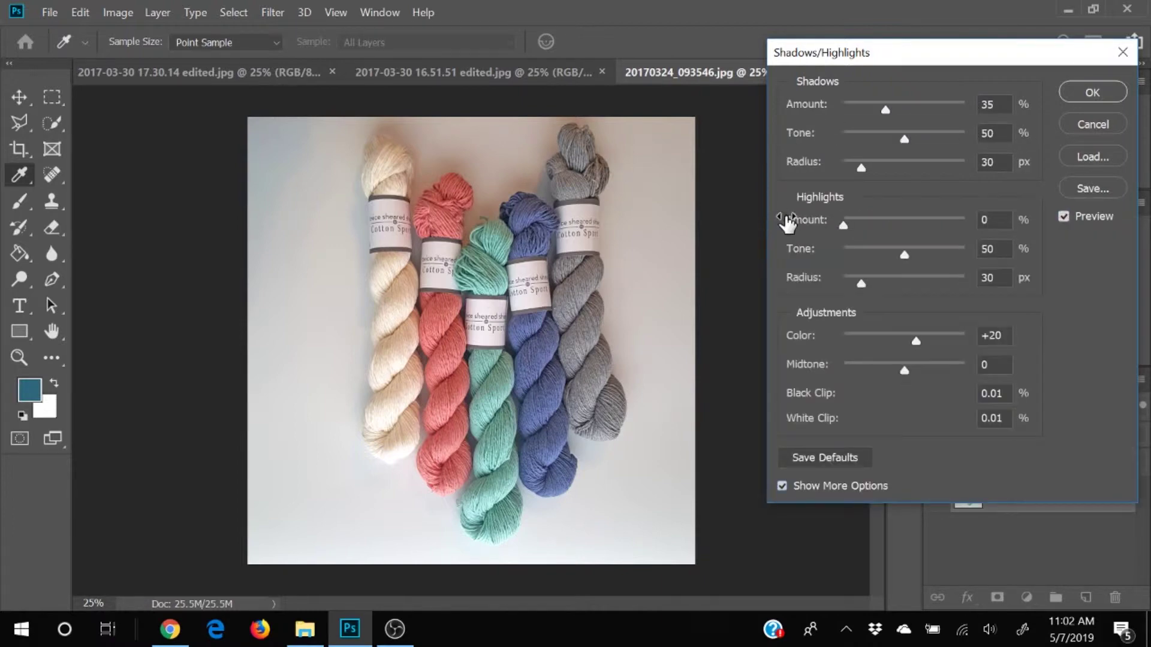
{"action": "left_click", "coordinate": [1064, 217]}
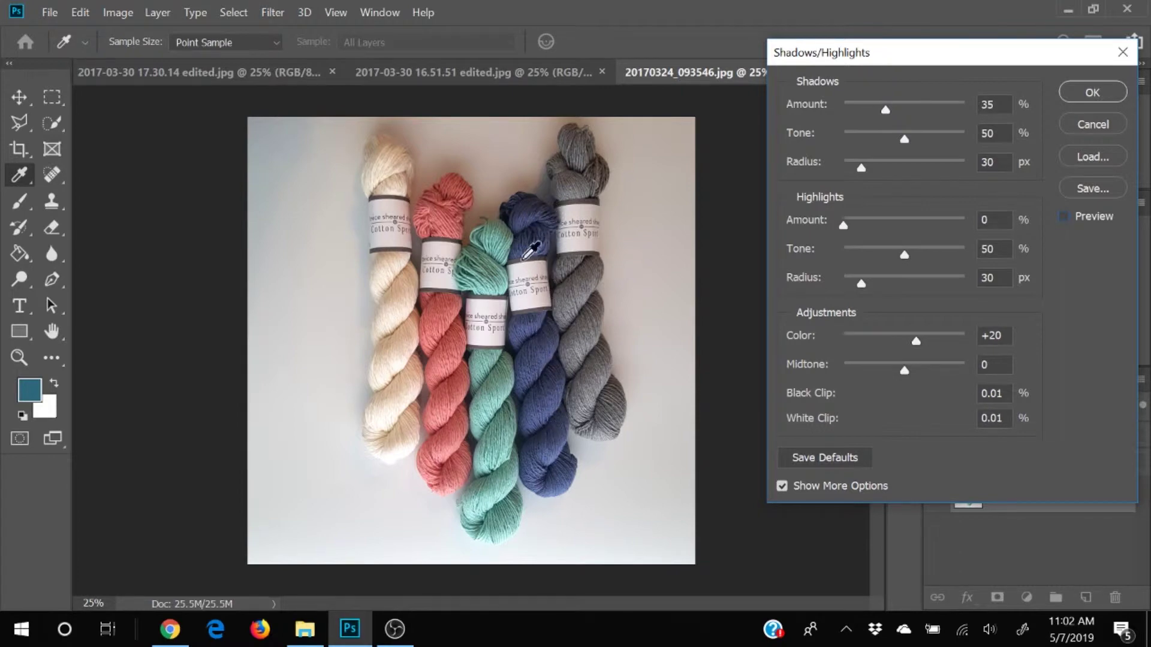
{"action": "left_click", "coordinate": [1063, 217]}
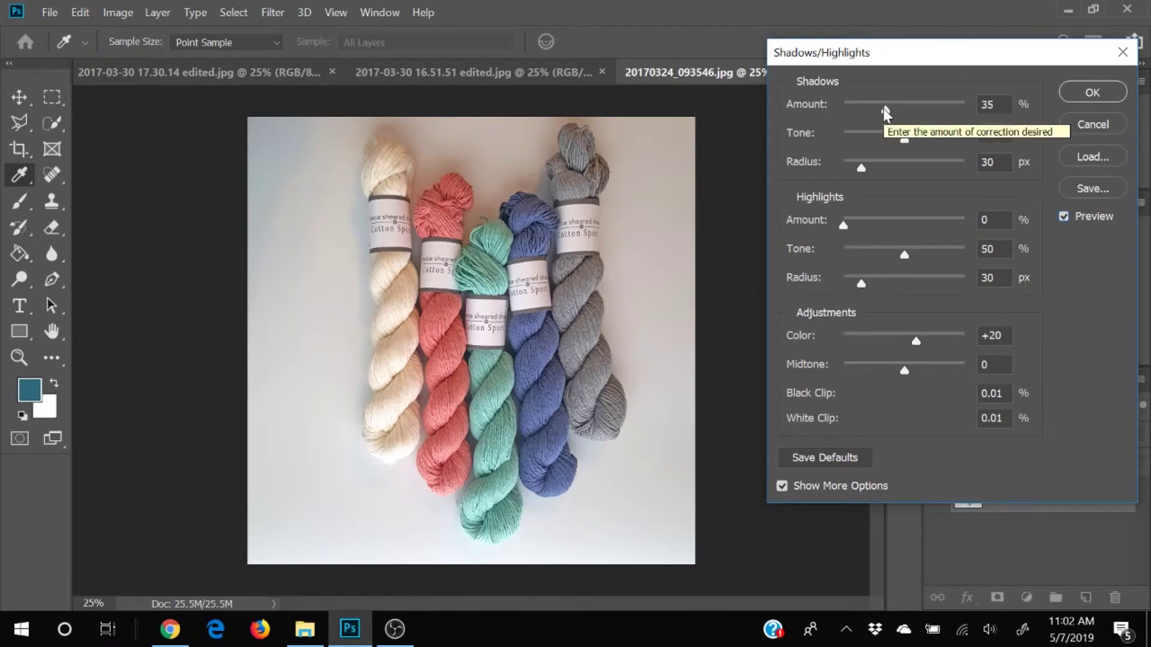
Step: Lower the Shadows Amount to 18%, toggling Preview to compare against the original photo
{"action": "left_click_drag", "start_coordinate": [885, 110], "coordinate": [869, 106]}
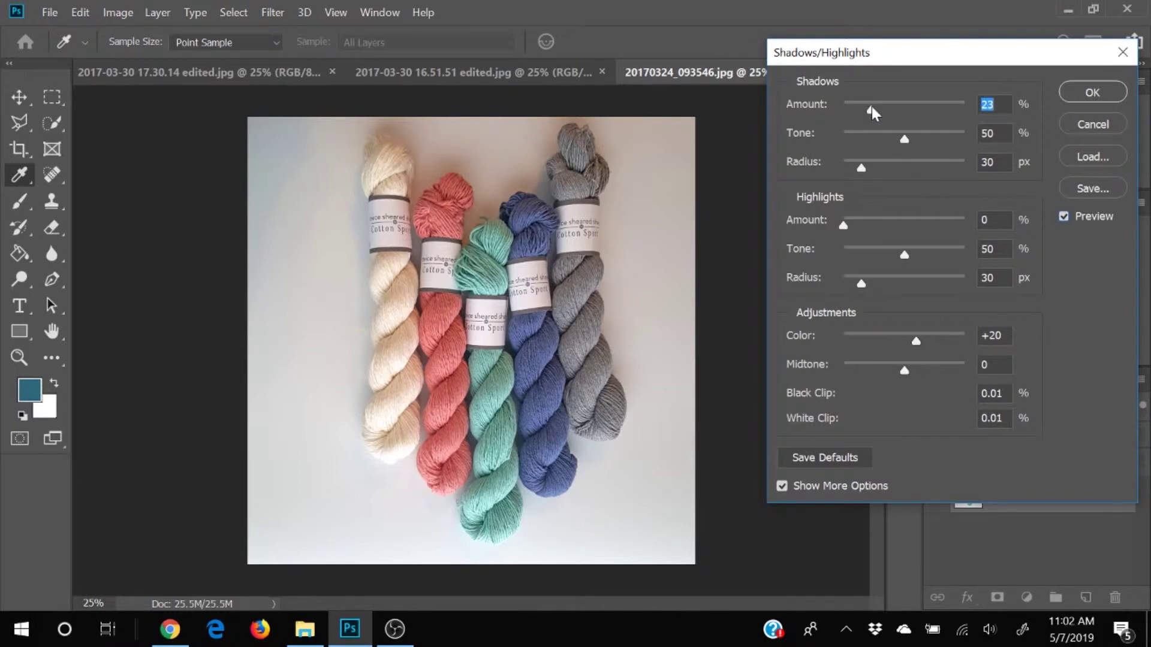
{"action": "left_click_drag", "start_coordinate": [871, 107], "coordinate": [868, 108]}
{"action": "left_click", "coordinate": [1063, 215]}
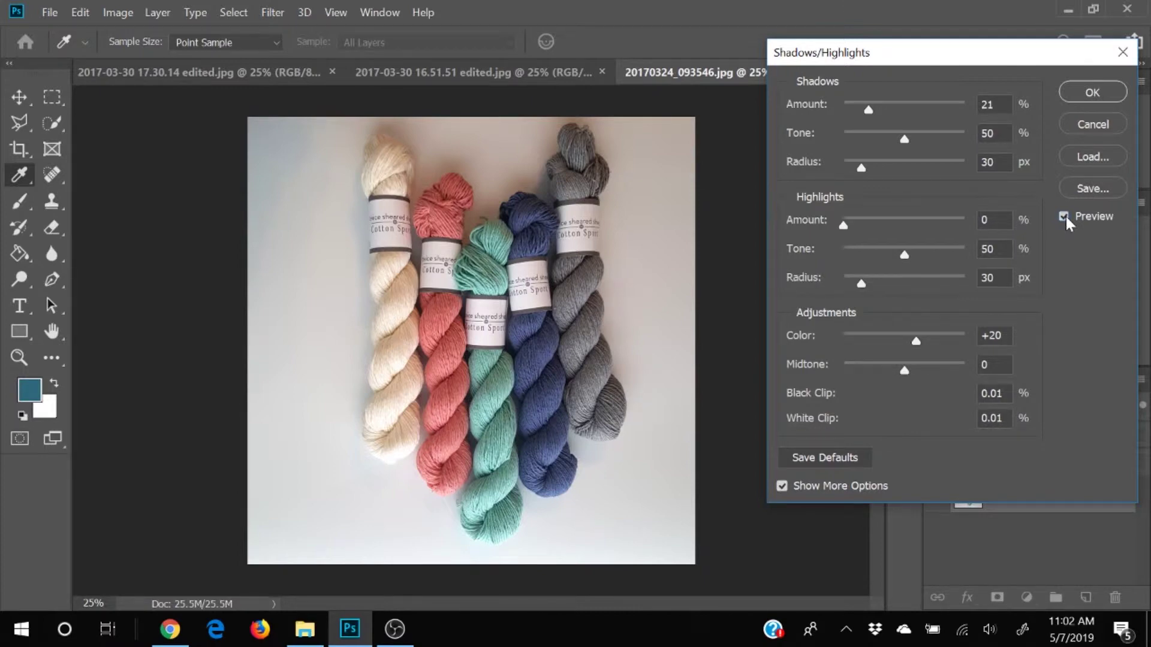
{"action": "left_click", "coordinate": [1064, 217]}
{"action": "left_click", "coordinate": [1064, 215]}
{"action": "left_click", "coordinate": [1064, 215]}
{"action": "left_click_drag", "start_coordinate": [867, 110], "coordinate": [865, 116]}
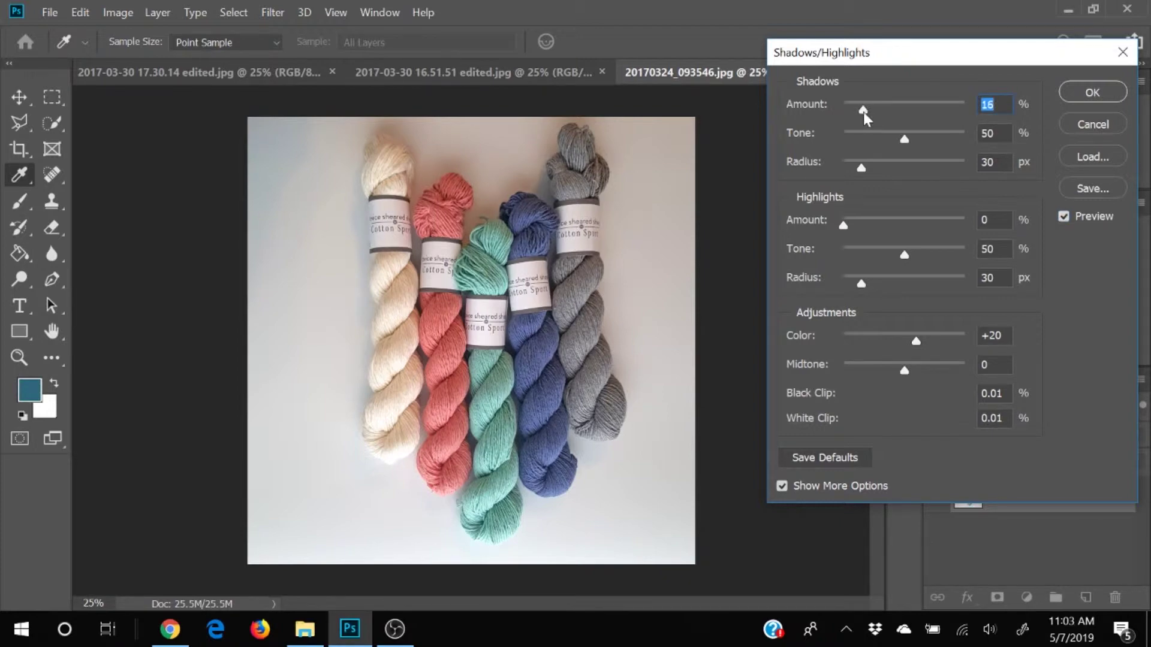
{"action": "left_click_drag", "start_coordinate": [863, 113], "coordinate": [865, 113]}
{"action": "left_click", "coordinate": [1063, 217]}
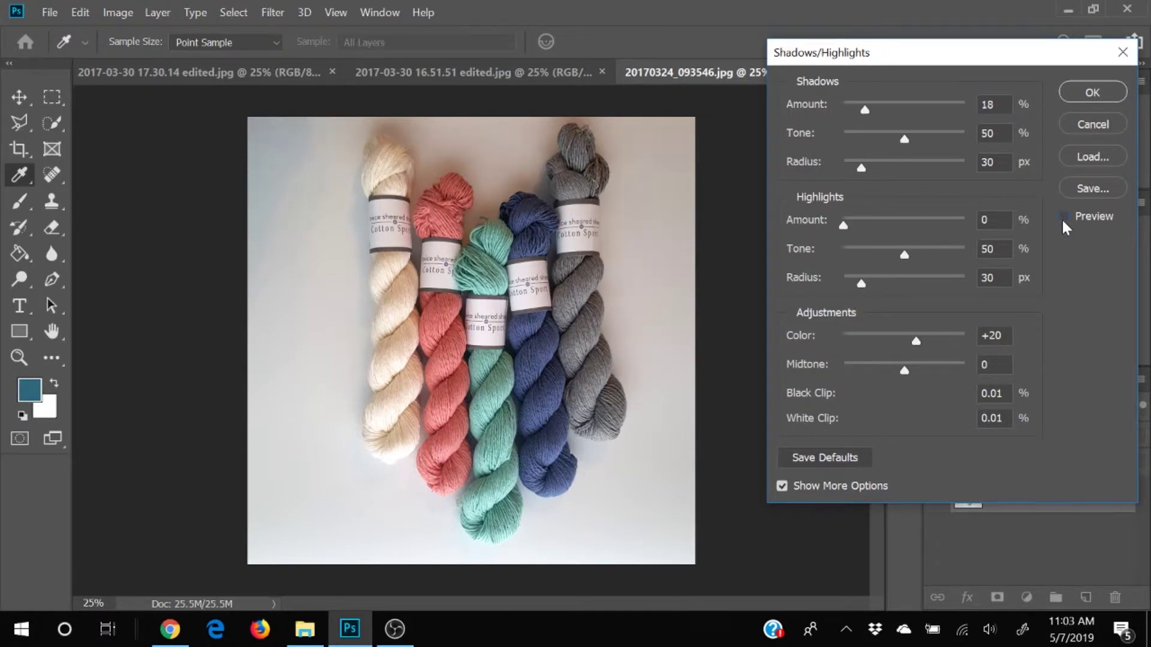
{"action": "left_click", "coordinate": [1063, 217]}
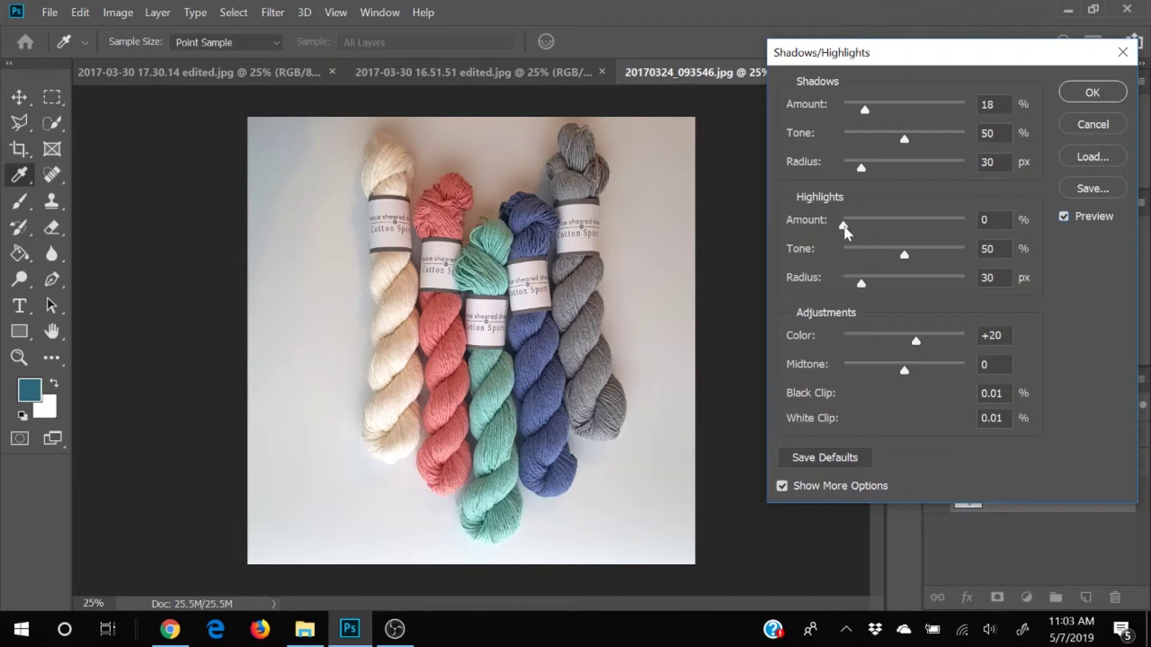
Step: Leave Highlights Amount at 0, set Color to +24, and apply the Shadows/Highlights adjustment
{"action": "mouse_move", "coordinate": [842, 226]}
{"action": "left_mouse_down"}
{"action": "mouse_move", "coordinate": [990, 223]}
{"action": "mouse_move", "coordinate": [821, 231]}
{"action": "mouse_move", "coordinate": [847, 221]}
{"action": "left_mouse_up"}
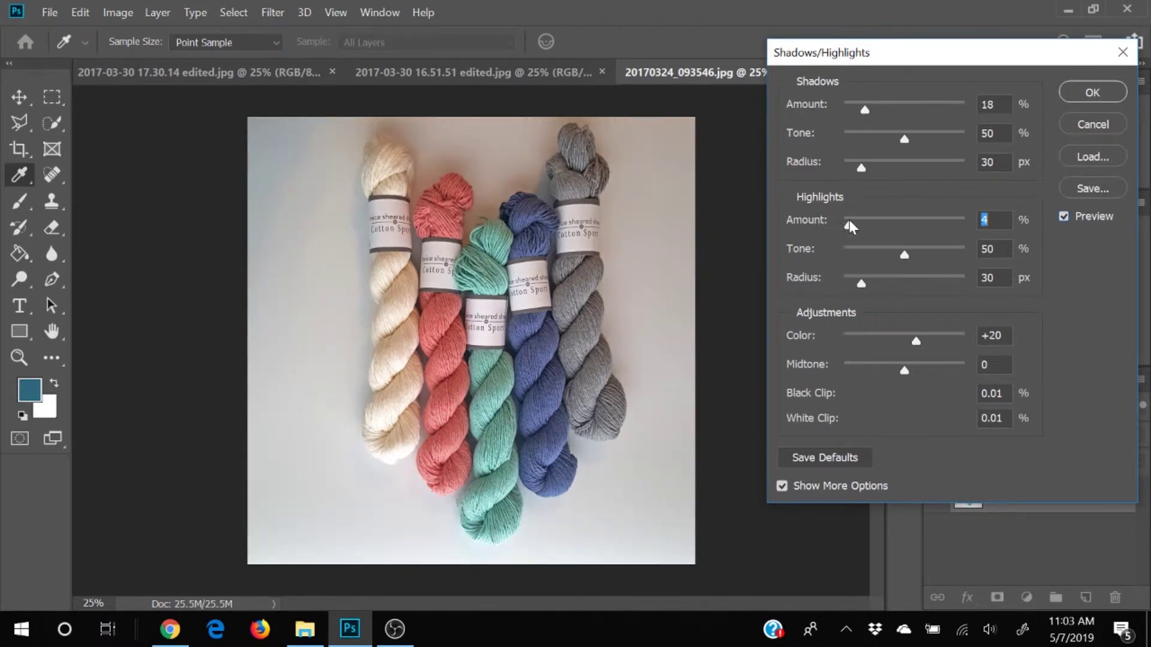
{"action": "left_click_drag", "start_coordinate": [850, 219], "coordinate": [851, 219]}
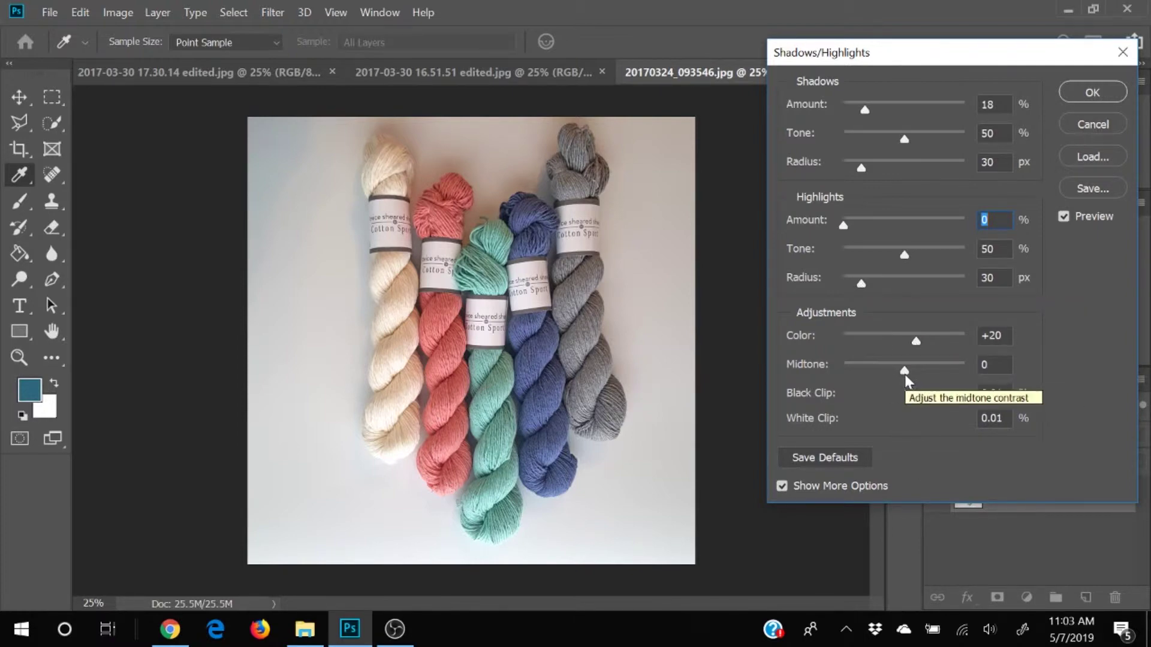
{"action": "mouse_move", "coordinate": [915, 346]}
{"action": "left_mouse_down"}
{"action": "mouse_move", "coordinate": [877, 337]}
{"action": "mouse_move", "coordinate": [914, 340]}
{"action": "left_mouse_up"}
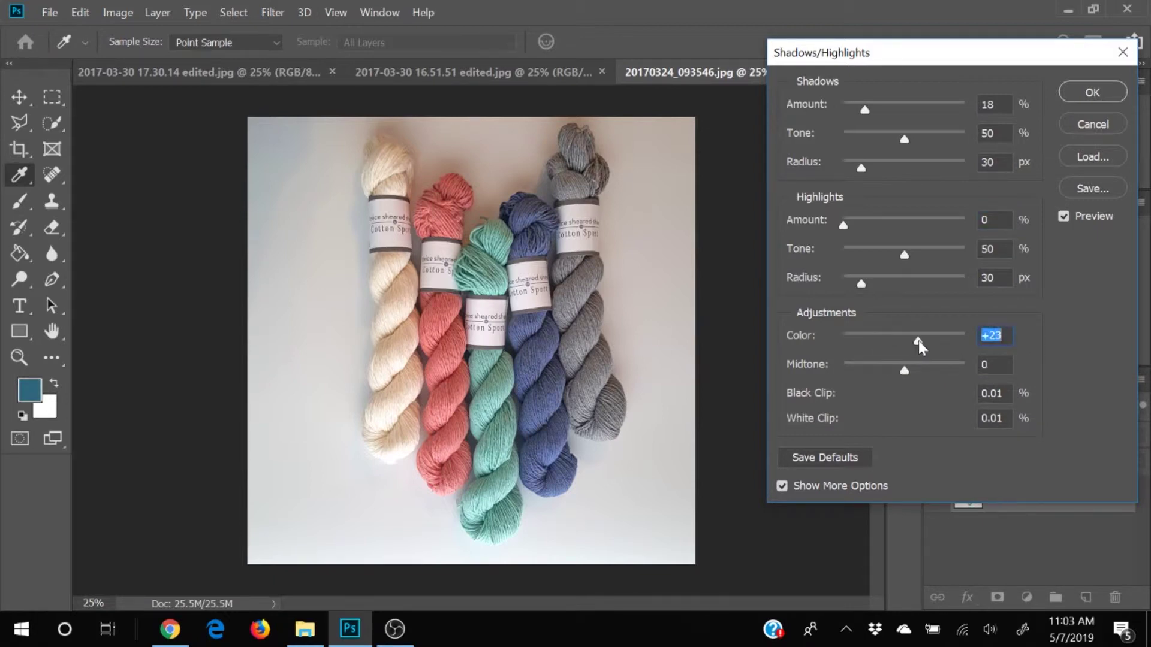
{"action": "left_click_drag", "start_coordinate": [919, 340], "coordinate": [919, 340]}
{"action": "left_click", "coordinate": [1115, 90]}
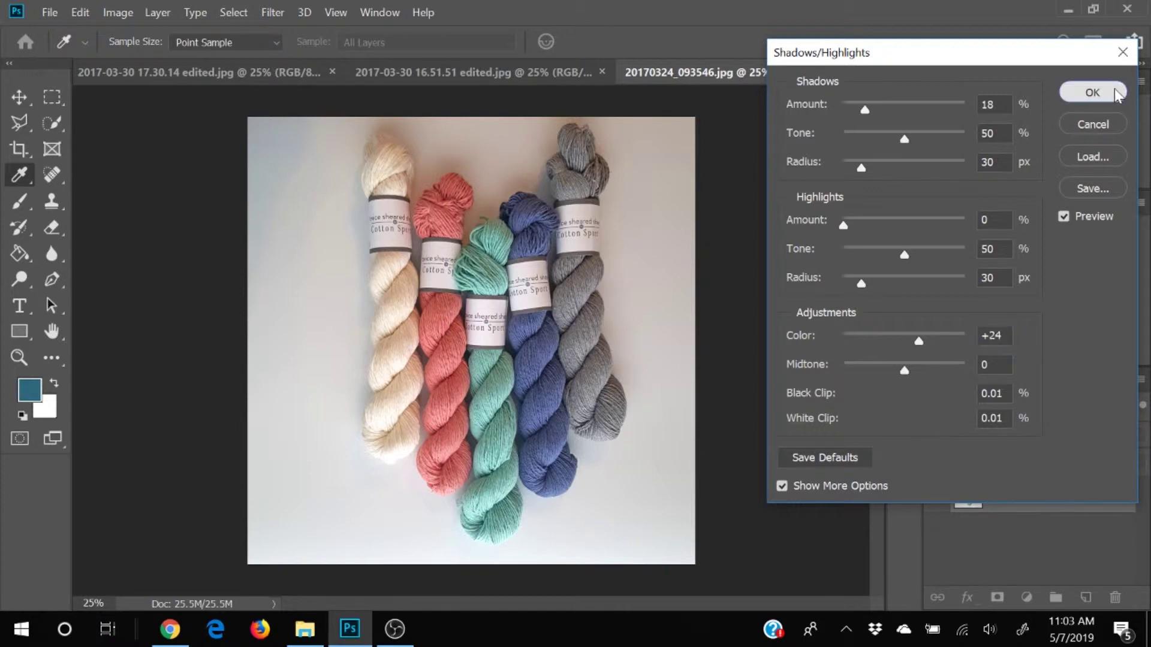
{"action": "key", "text": "c"}
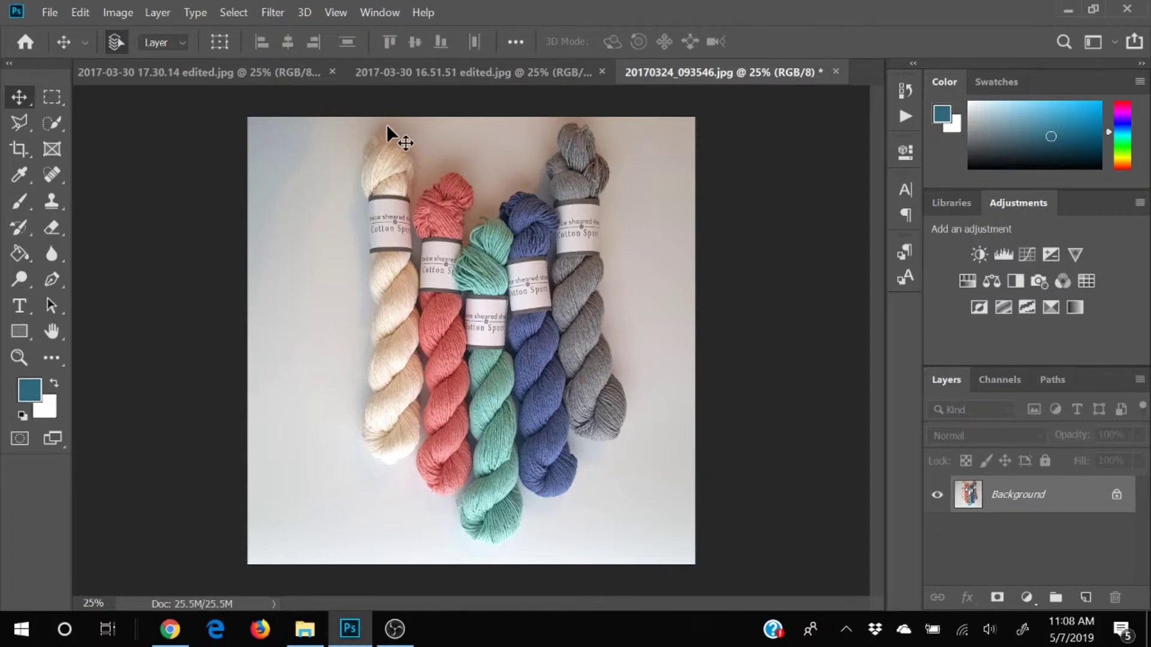
Step: Use Quick Selection's Select Subject to outline all five yarn skeins
{"action": "key", "text": "ctrl+plus"}
{"action": "key", "text": "ctrl+plus"}
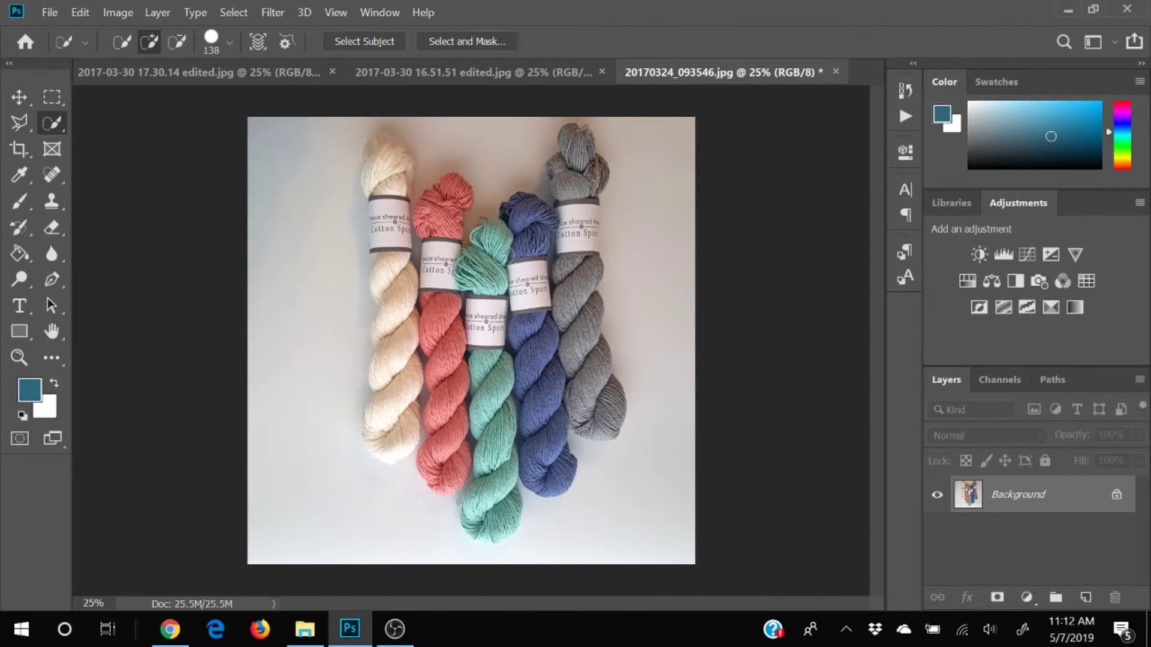
{"action": "left_click", "coordinate": [383, 40]}
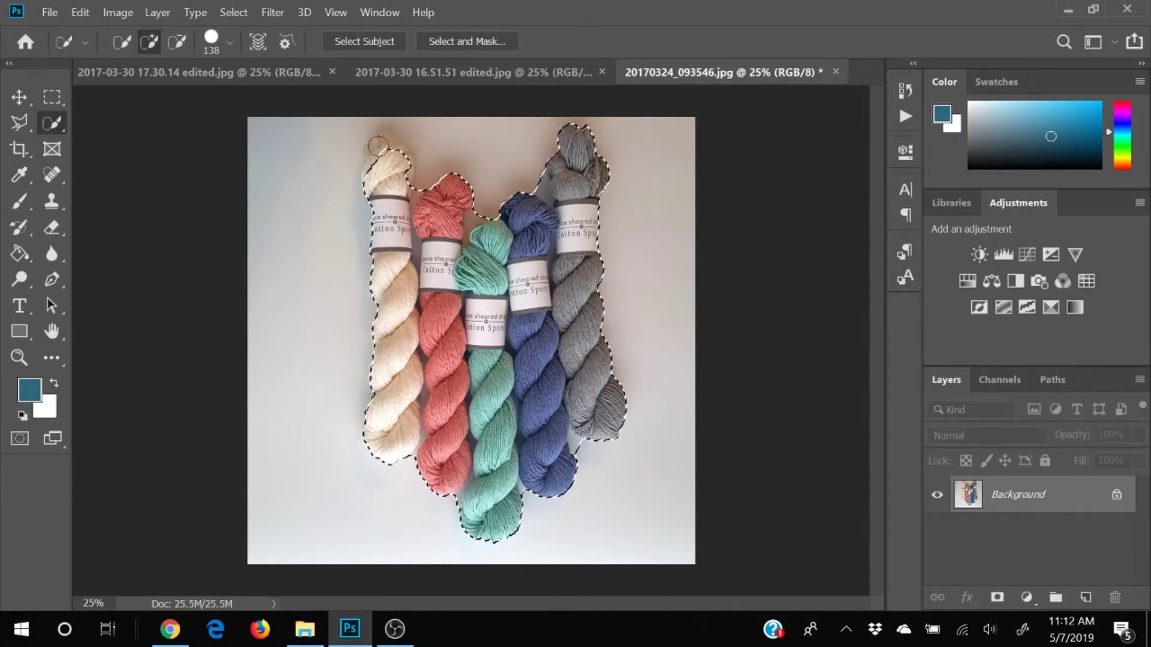
Step: Subtract the stray spike and bump above the cream skein from the selection, then enter Select and Mask
{"action": "key", "text": "ctrl+plus"}
{"action": "key", "text": "ctrl+plus"}
{"action": "scroll", "coordinate": [228, 491], "scroll_direction": "up", "scroll_amount": 5}
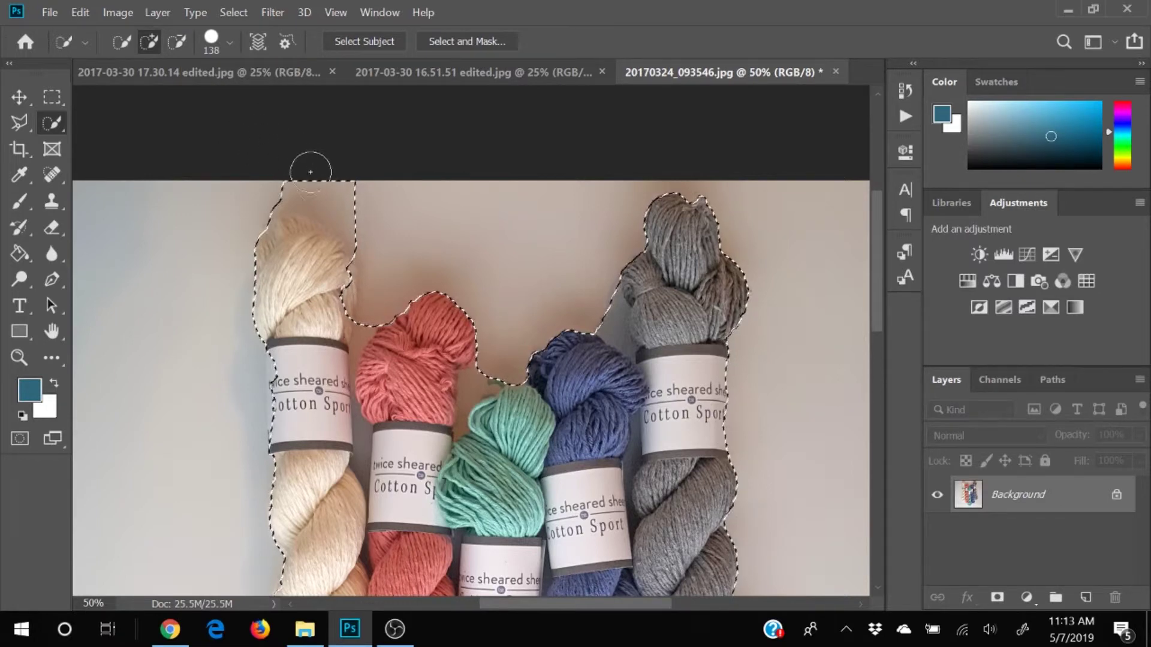
{"action": "left_click", "coordinate": [335, 193], "text": "alt"}
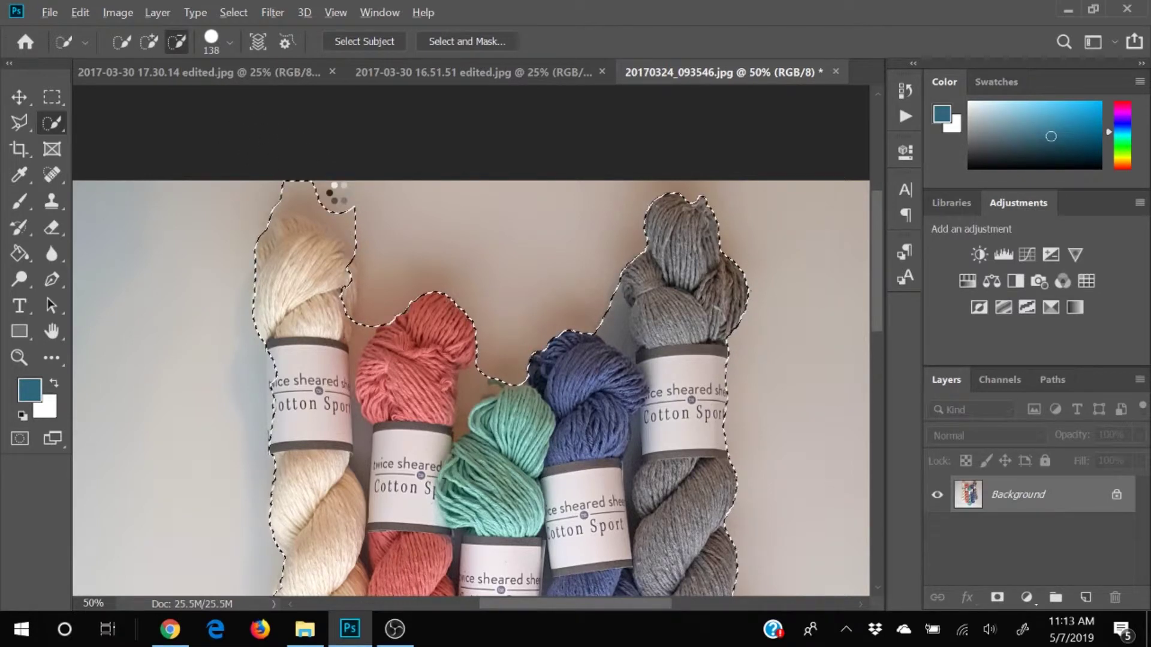
{"action": "left_click", "coordinate": [359, 225], "text": "alt"}
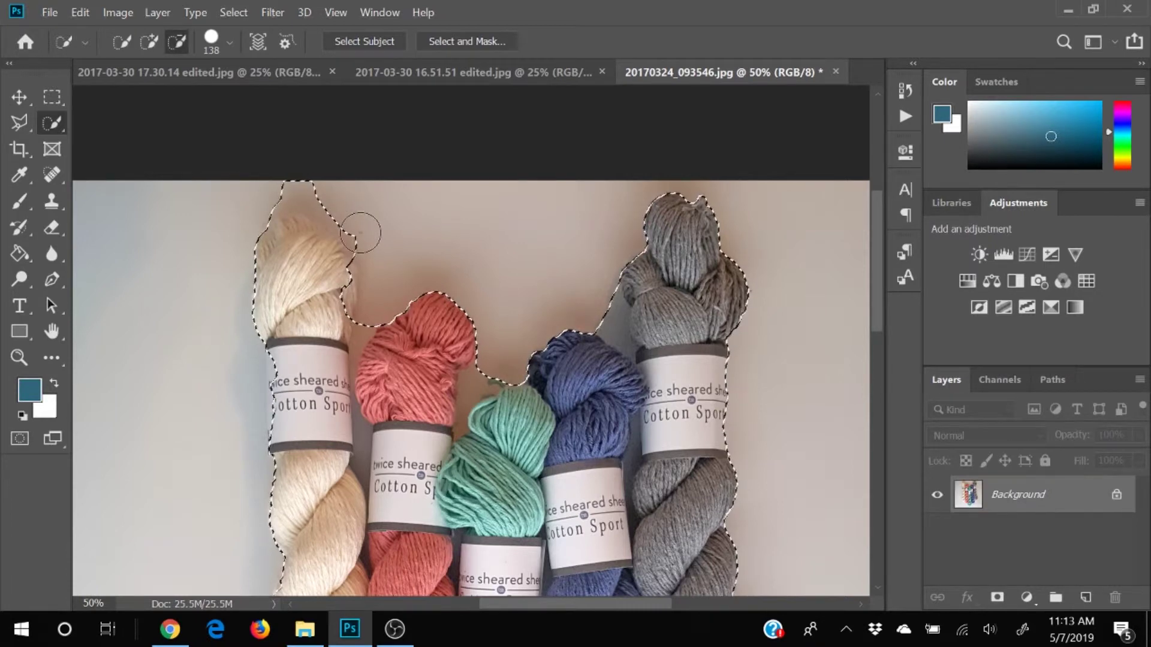
{"action": "left_click", "coordinate": [318, 184], "text": "alt"}
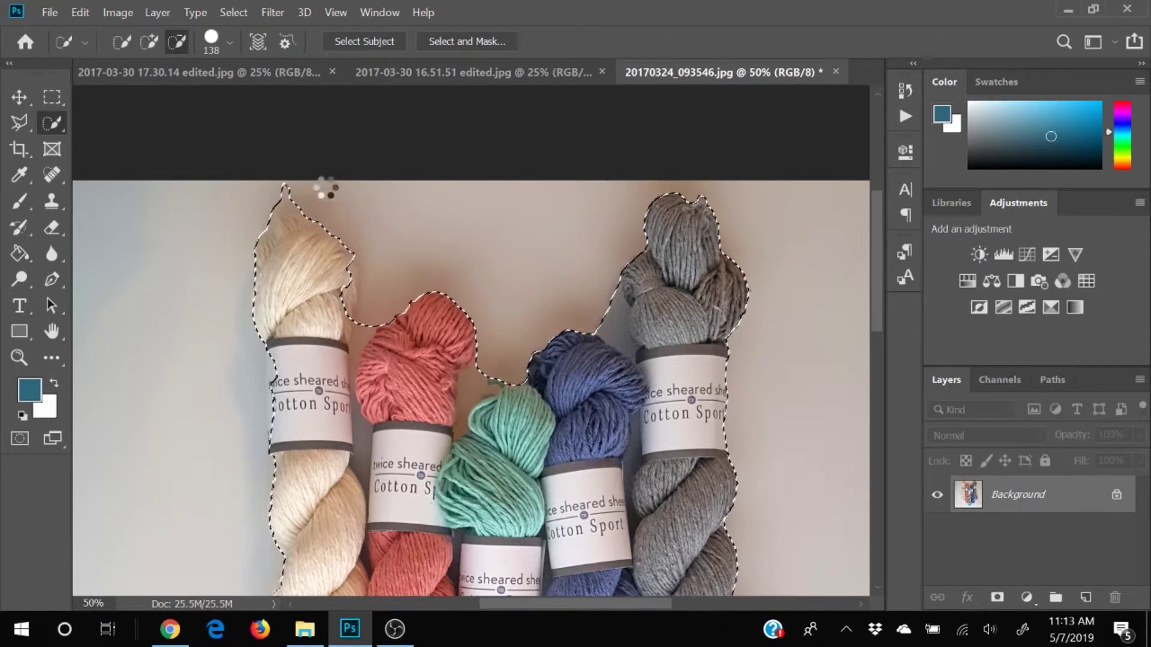
{"action": "left_click", "coordinate": [318, 184], "text": "alt"}
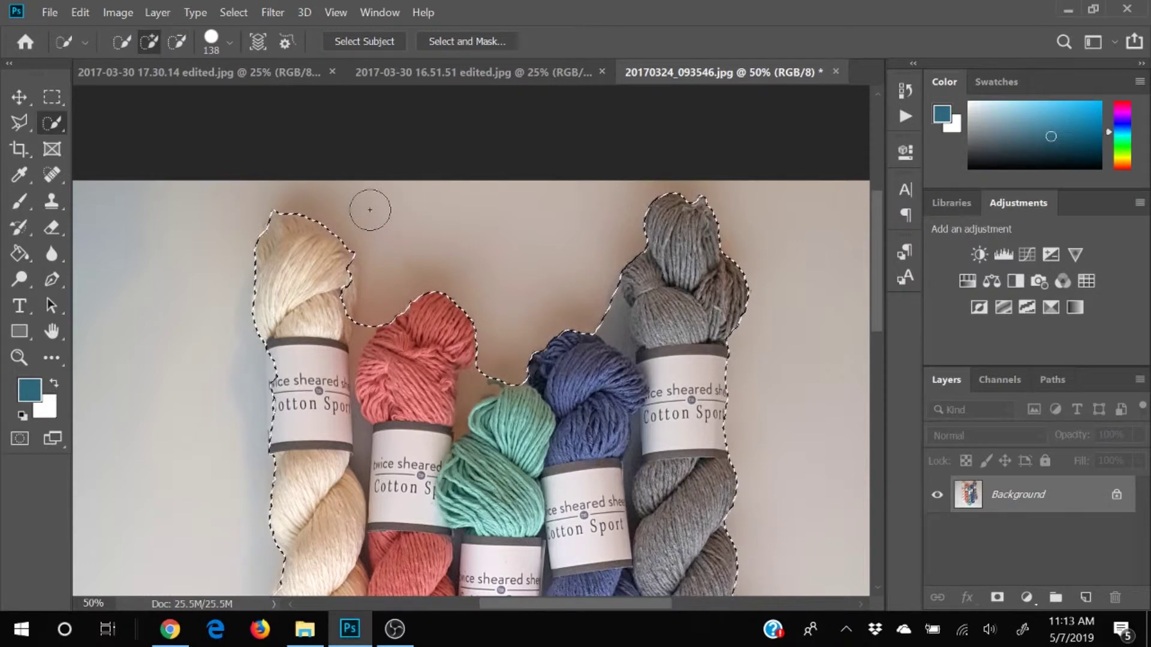
{"action": "left_click", "coordinate": [354, 281]}
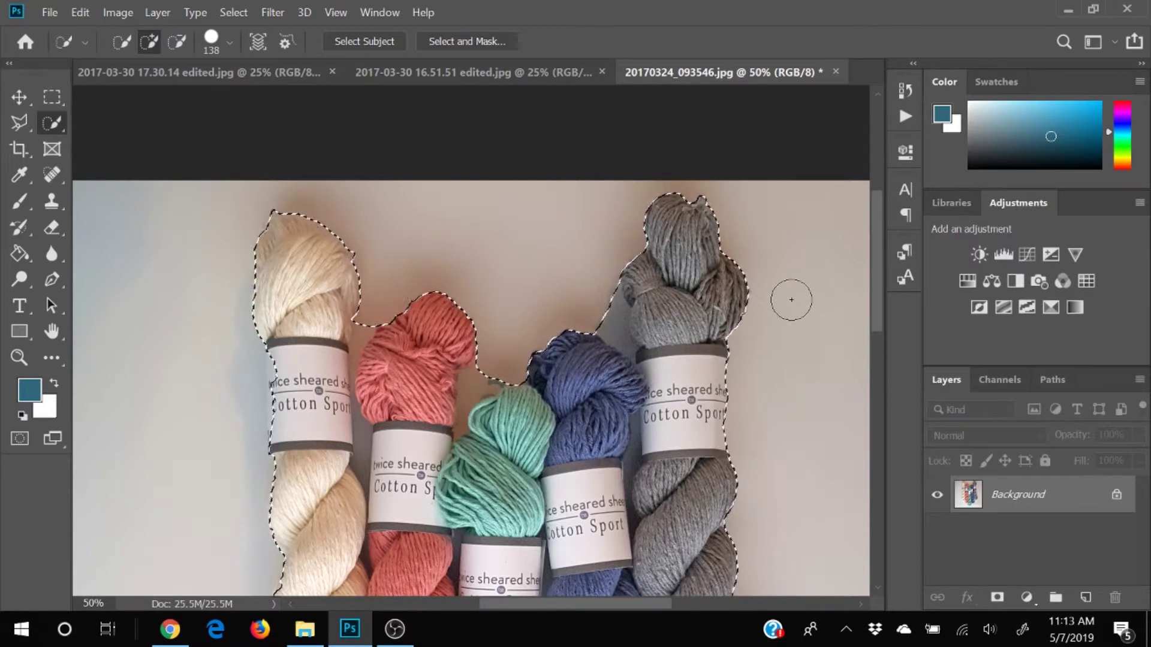
{"action": "key", "text": "ctrl+minus"}
{"action": "key", "text": "ctrl+minus"}
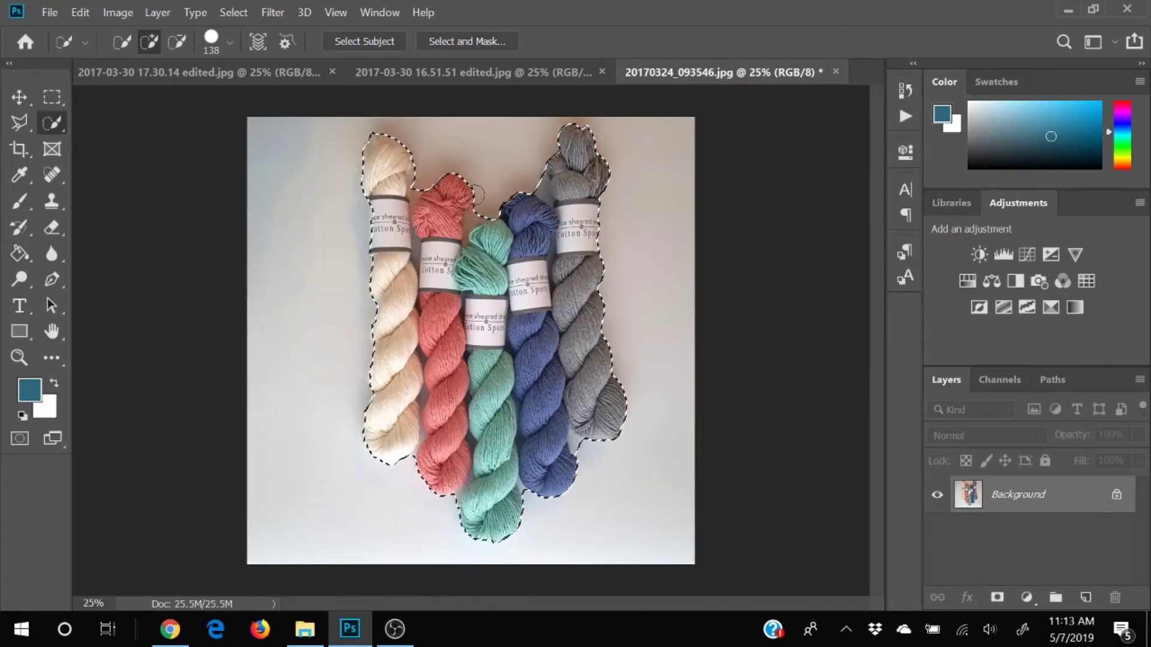
{"action": "left_click", "coordinate": [470, 41]}
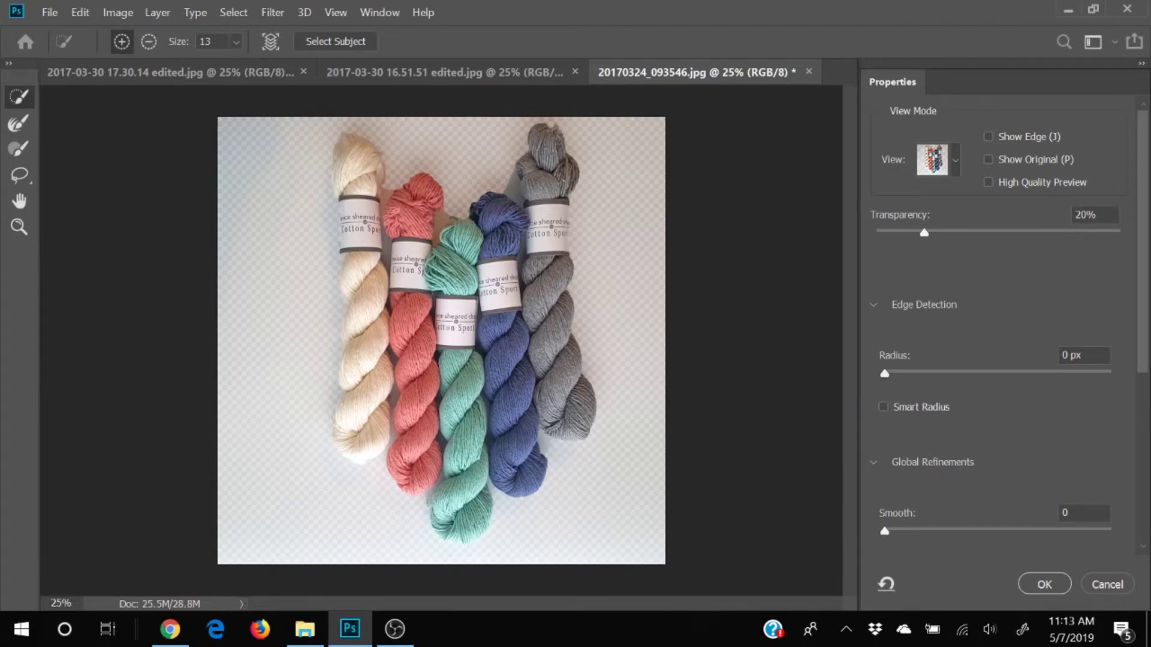
Step: Zoom Select and Mask to 100% on the cream skein's edge and pick the Lasso tool
{"action": "key", "text": "ctrl+1"}
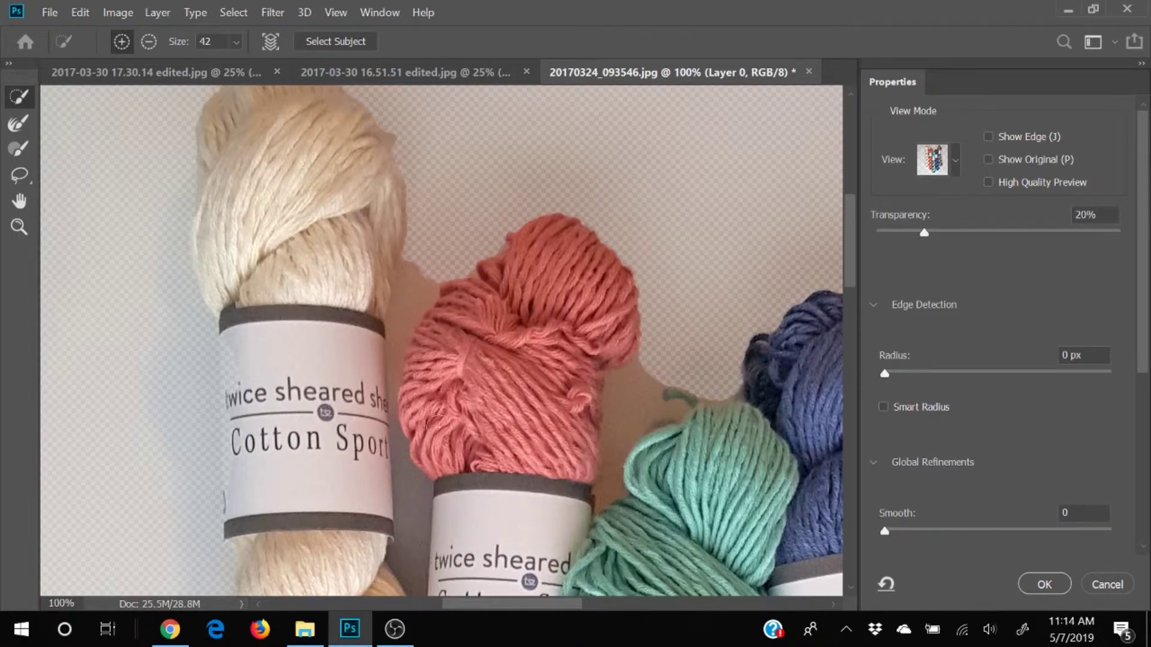
{"action": "scroll", "coordinate": [536, 373], "scroll_direction": "down", "scroll_amount": 5}
{"action": "scroll", "coordinate": [536, 373], "scroll_direction": "down", "scroll_amount": 5}
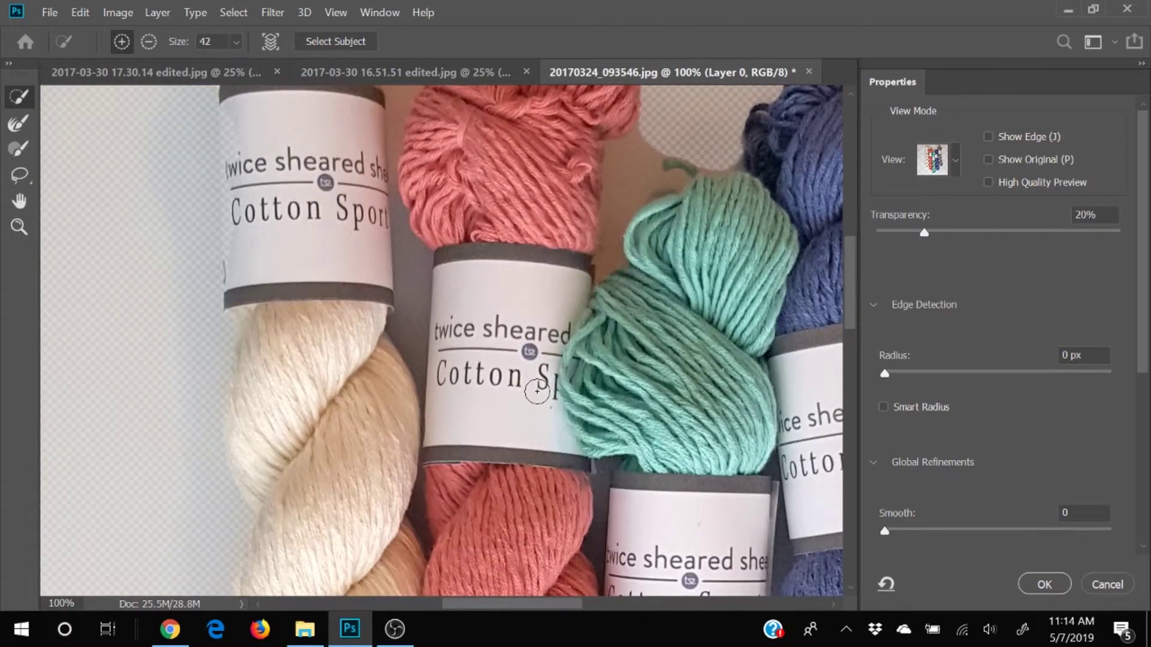
{"action": "scroll", "coordinate": [537, 390], "scroll_direction": "up", "scroll_amount": 9}
{"action": "scroll", "coordinate": [536, 391], "scroll_direction": "up", "scroll_amount": 4}
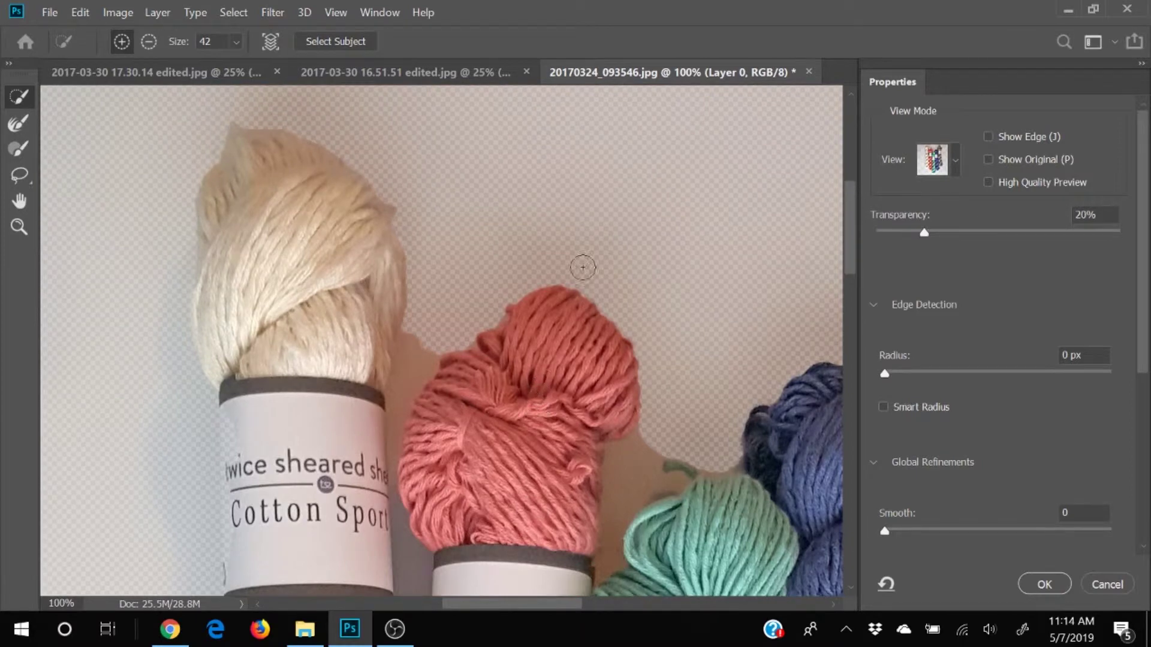
{"action": "left_click", "coordinate": [19, 175]}
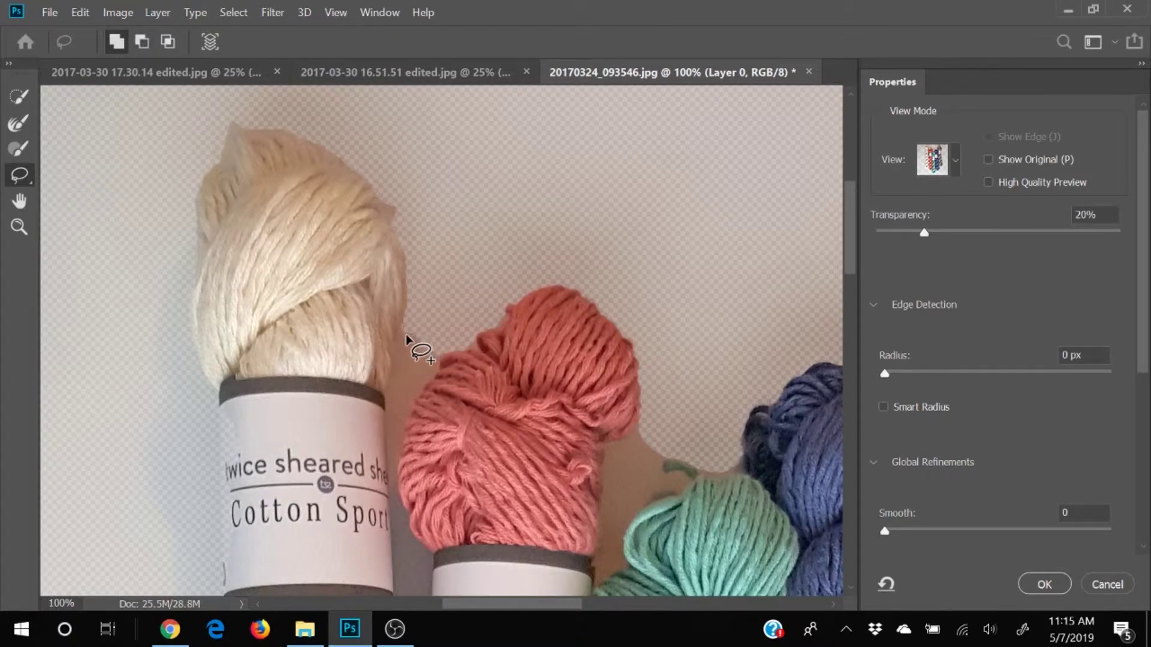
Step: Alt-lasso out the gaps beside the cream label and between the cream, coral and teal skeins
{"action": "scroll", "coordinate": [404, 327], "scroll_direction": "down", "scroll_amount": 4}
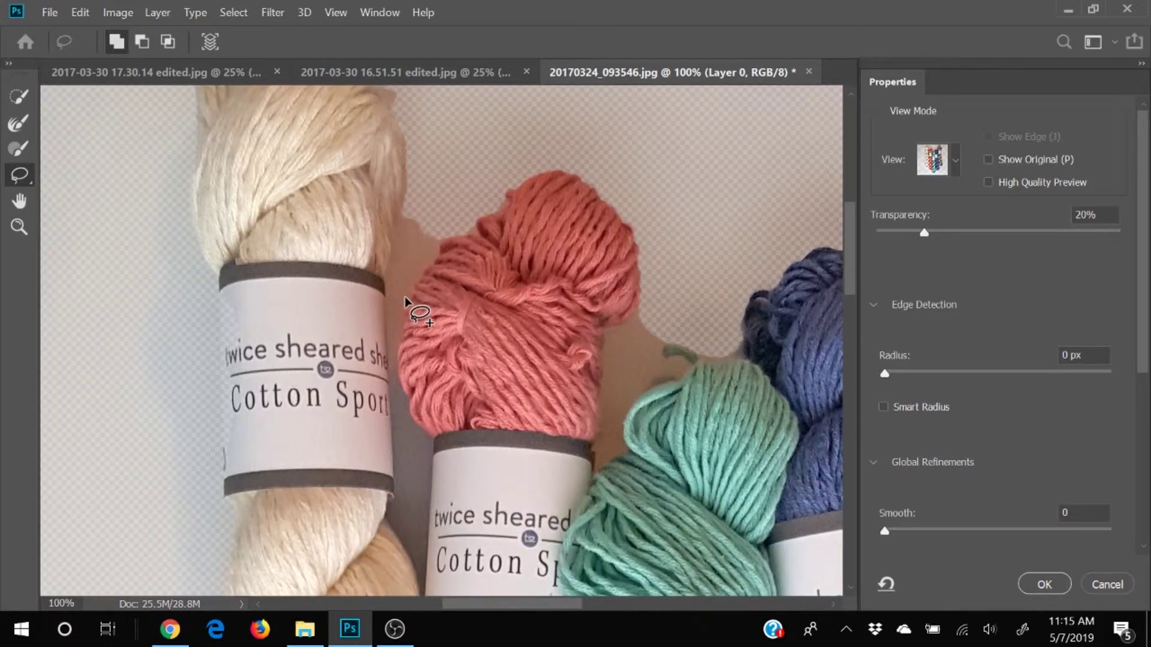
{"action": "key", "text": "alt"}
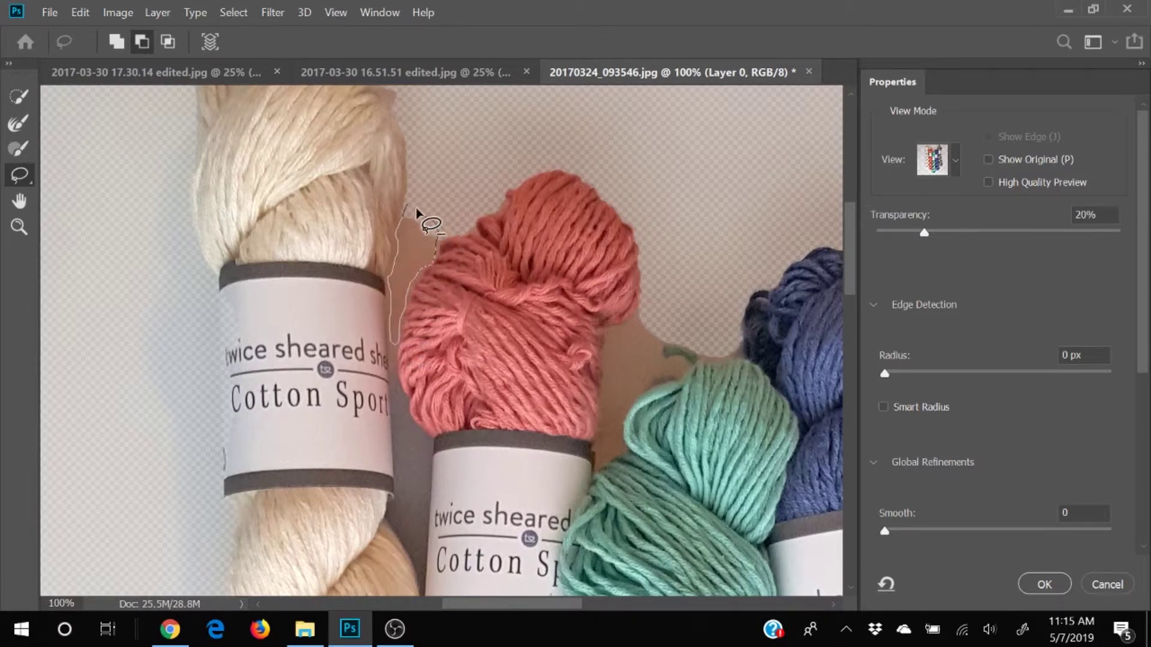
{"action": "left_click_drag", "start_coordinate": [414, 211], "coordinate": [407, 204]}
{"action": "scroll", "coordinate": [430, 346], "scroll_direction": "down", "scroll_amount": 3}
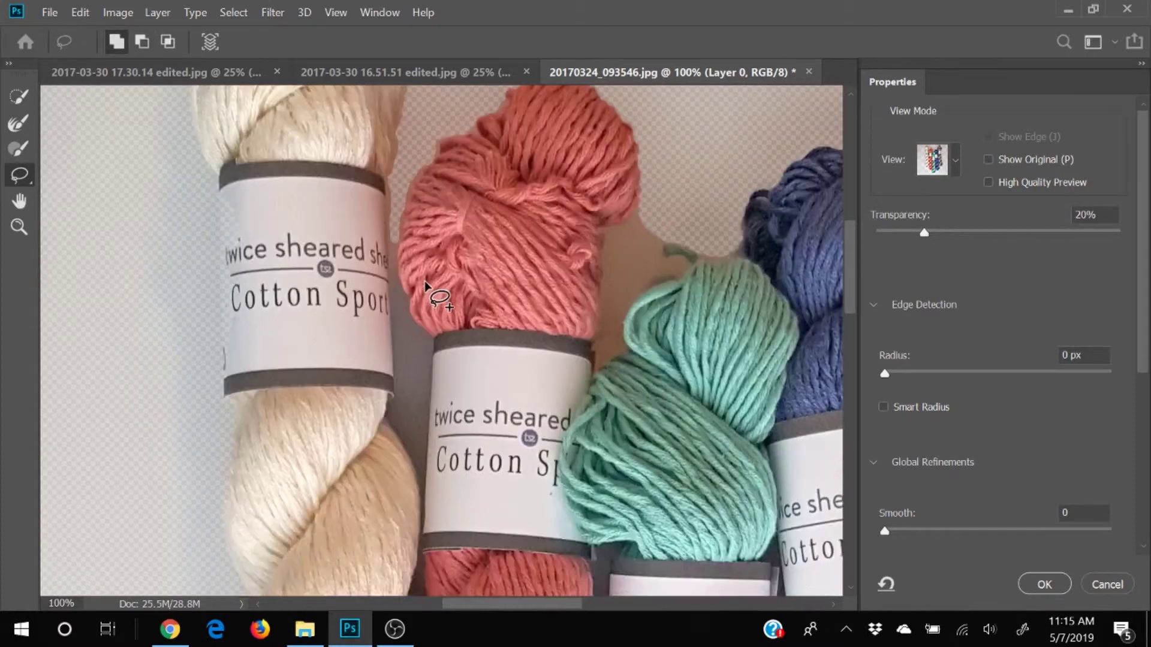
{"action": "scroll", "coordinate": [425, 281], "scroll_direction": "down", "scroll_amount": 2}
{"action": "key", "text": "alt"}
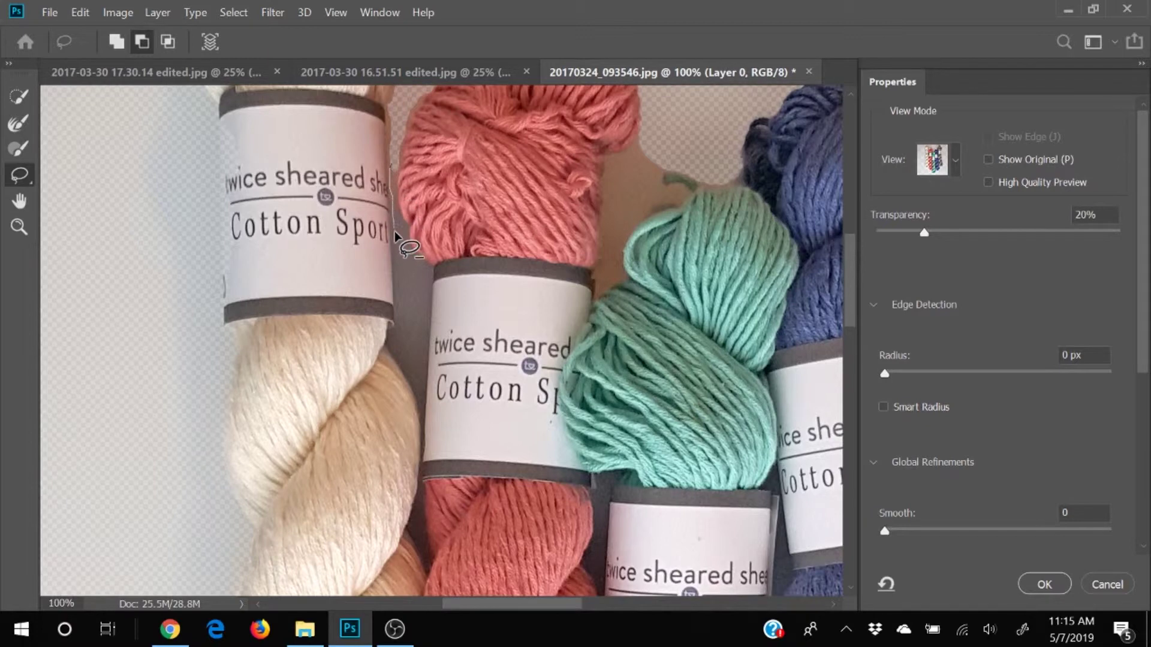
{"action": "left_click_drag", "start_coordinate": [399, 296], "coordinate": [393, 336]}
{"action": "left_click_drag", "start_coordinate": [408, 232], "coordinate": [408, 165]}
{"action": "scroll", "coordinate": [628, 151], "scroll_direction": "up", "scroll_amount": 1}
{"action": "left_click_drag", "start_coordinate": [615, 188], "coordinate": [598, 316]}
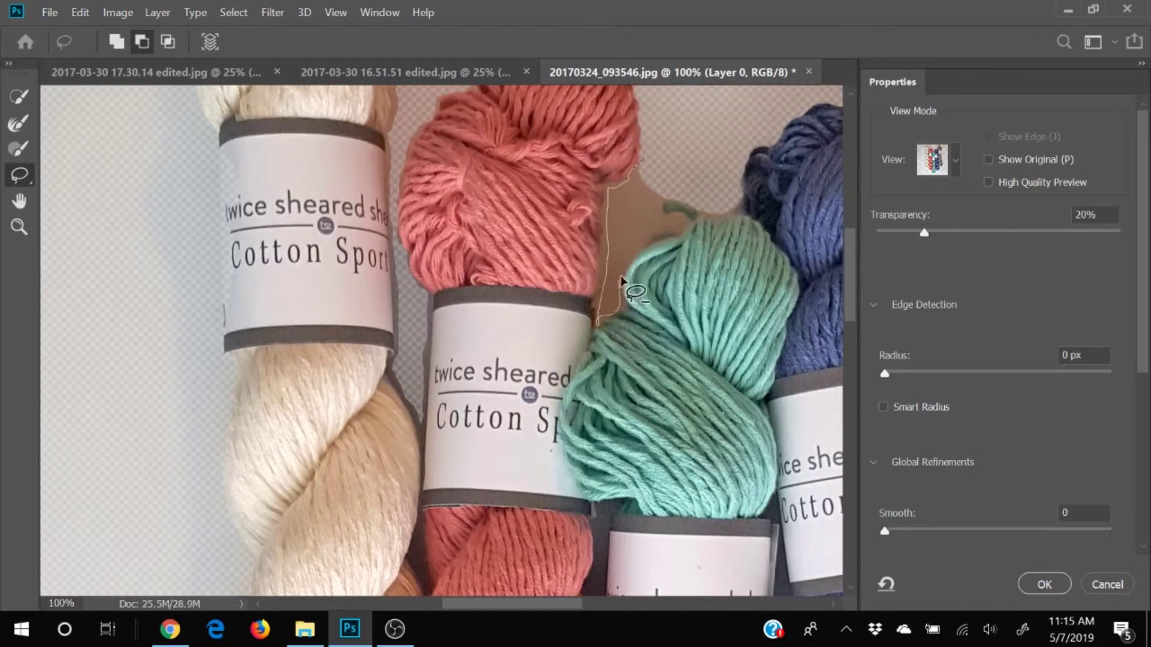
{"action": "mouse_move", "coordinate": [628, 272]}
{"action": "left_mouse_down"}
{"action": "mouse_move", "coordinate": [668, 220]}
{"action": "mouse_move", "coordinate": [709, 210]}
{"action": "left_mouse_up"}
Step: Subtract background slivers along the grey skein, between blue and grey, and beside the label's left edge
{"action": "scroll", "coordinate": [599, 359], "scroll_direction": "right", "scroll_amount": 5}
{"action": "scroll", "coordinate": [484, 214], "scroll_direction": "up", "scroll_amount": 3}
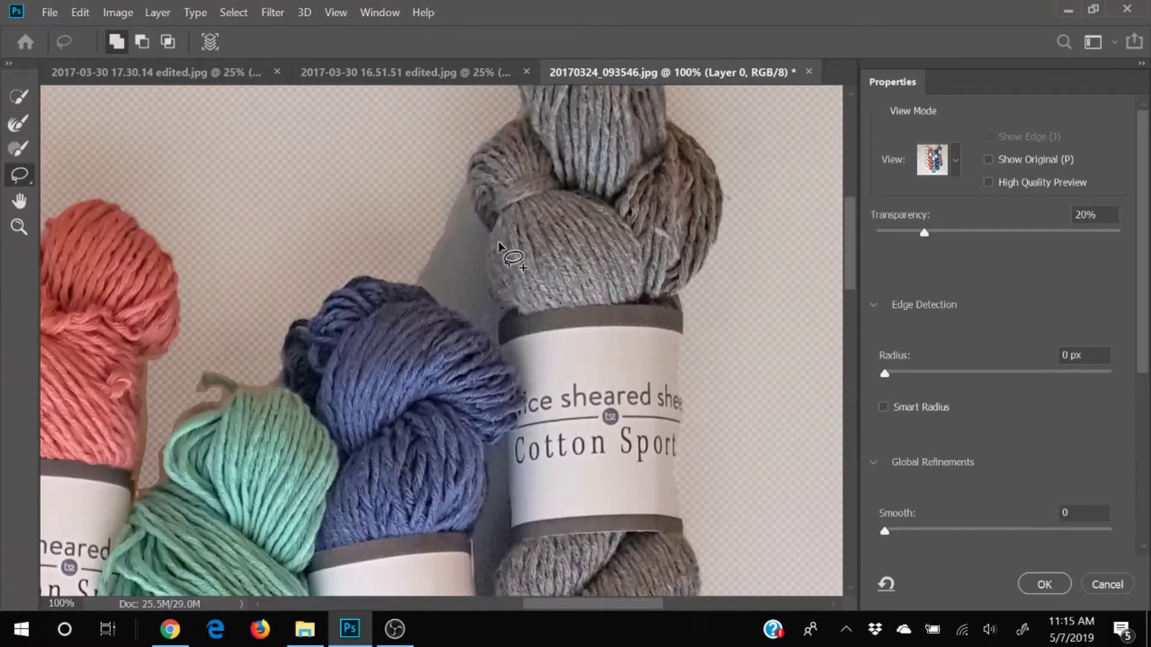
{"action": "left_click_drag", "start_coordinate": [460, 175], "coordinate": [480, 228]}
{"action": "mouse_move", "coordinate": [442, 301]}
{"action": "left_mouse_down"}
{"action": "mouse_move", "coordinate": [429, 238]}
{"action": "mouse_move", "coordinate": [458, 174]}
{"action": "left_mouse_up"}
{"action": "scroll", "coordinate": [480, 192], "scroll_direction": "down", "scroll_amount": 5}
{"action": "mouse_move", "coordinate": [491, 230]}
{"action": "left_mouse_down"}
{"action": "mouse_move", "coordinate": [481, 356]}
{"action": "mouse_move", "coordinate": [506, 251]}
{"action": "mouse_move", "coordinate": [502, 195]}
{"action": "left_mouse_up"}
{"action": "scroll", "coordinate": [727, 344], "scroll_direction": "down", "scroll_amount": 7}
{"action": "scroll", "coordinate": [370, 339], "scroll_direction": "up", "scroll_amount": 2}
{"action": "mouse_move", "coordinate": [318, 162]}
{"action": "left_mouse_down"}
{"action": "mouse_move", "coordinate": [343, 394]}
{"action": "mouse_move", "coordinate": [319, 270]}
{"action": "mouse_move", "coordinate": [327, 185]}
{"action": "left_mouse_up"}
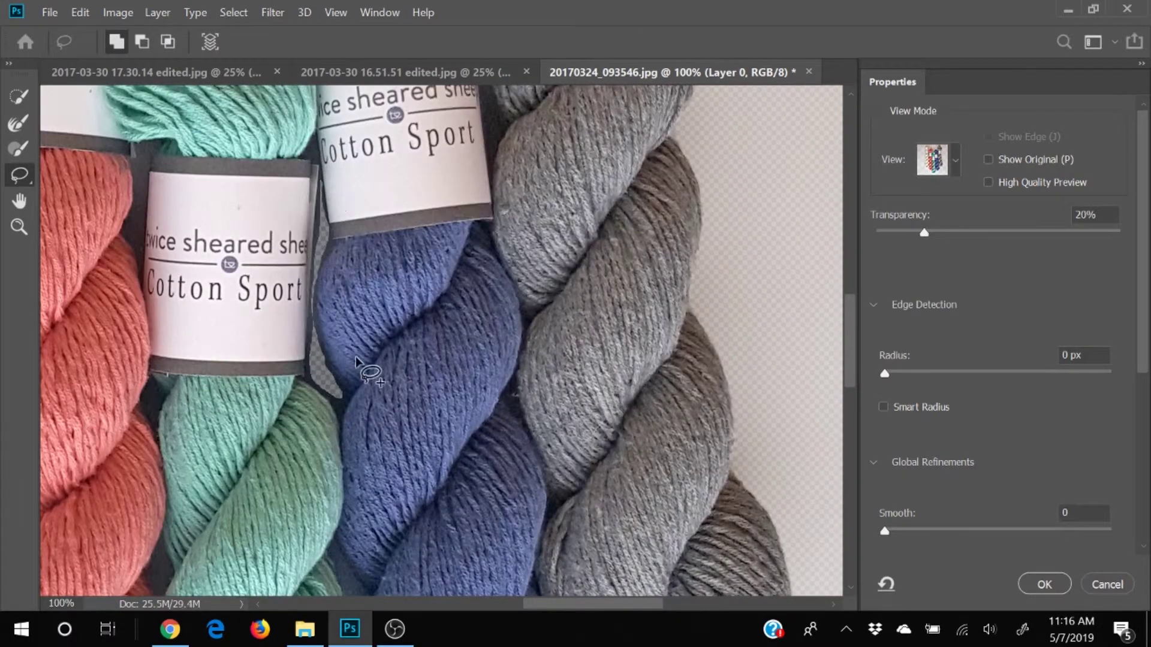
Step: Cut away further background gaps, including along the coral skein's lower edge
{"action": "key", "text": "ctrl+minus"}
{"action": "key", "text": "ctrl+minus"}
{"action": "key", "text": "ctrl+minus"}
{"action": "key", "text": "ctrl+plus"}
{"action": "key", "text": "ctrl+plus"}
{"action": "key", "text": "ctrl+plus"}
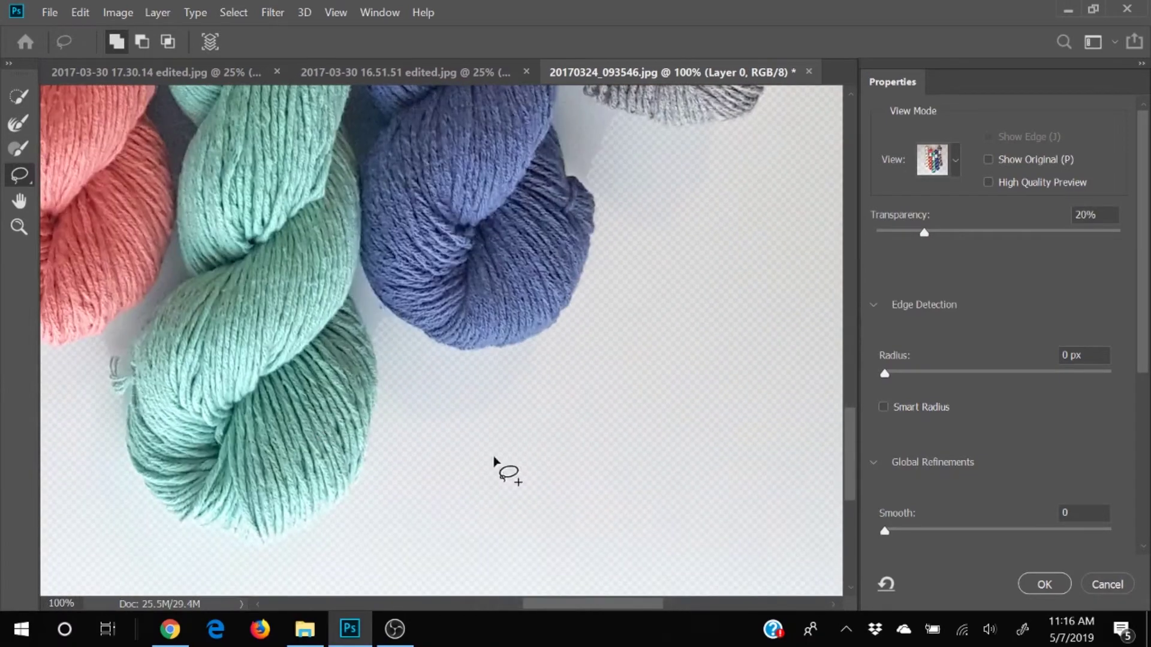
{"action": "scroll", "coordinate": [545, 540], "scroll_direction": "left", "scroll_amount": 5}
{"action": "scroll", "coordinate": [457, 117], "scroll_direction": "up", "scroll_amount": 5}
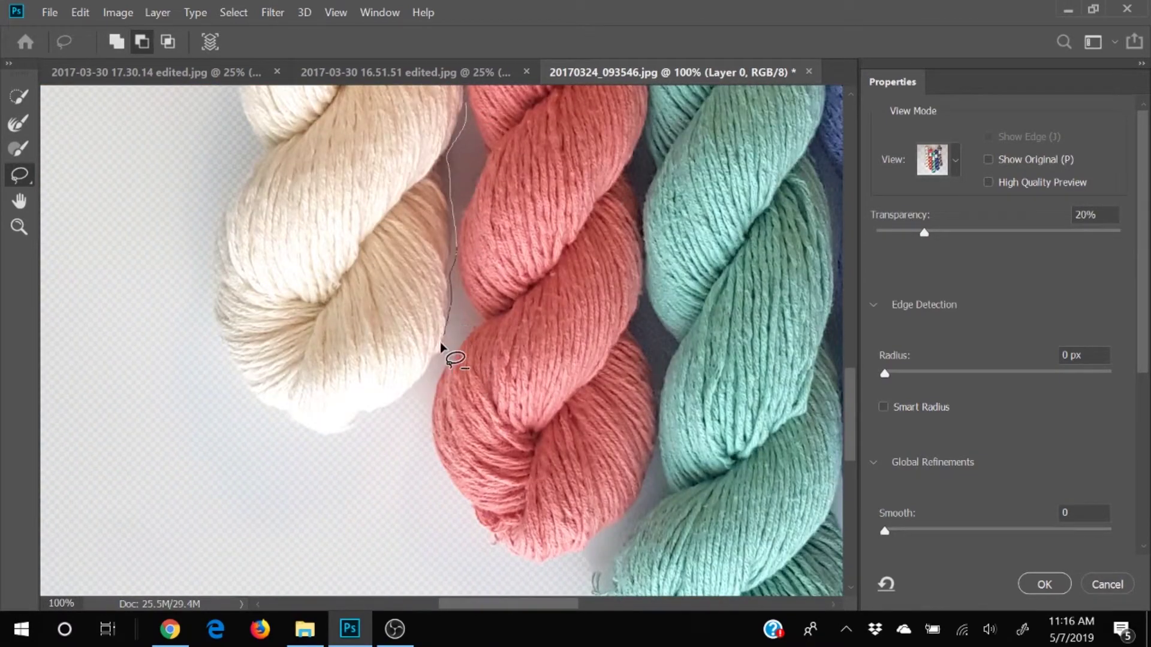
{"action": "mouse_move", "coordinate": [436, 354]}
{"action": "left_mouse_down"}
{"action": "mouse_move", "coordinate": [475, 312]}
{"action": "mouse_move", "coordinate": [457, 238]}
{"action": "mouse_move", "coordinate": [479, 145]}
{"action": "left_mouse_up"}
{"action": "scroll", "coordinate": [631, 519], "scroll_direction": "down", "scroll_amount": 5}
{"action": "left_click_drag", "start_coordinate": [575, 395], "coordinate": [610, 369]}
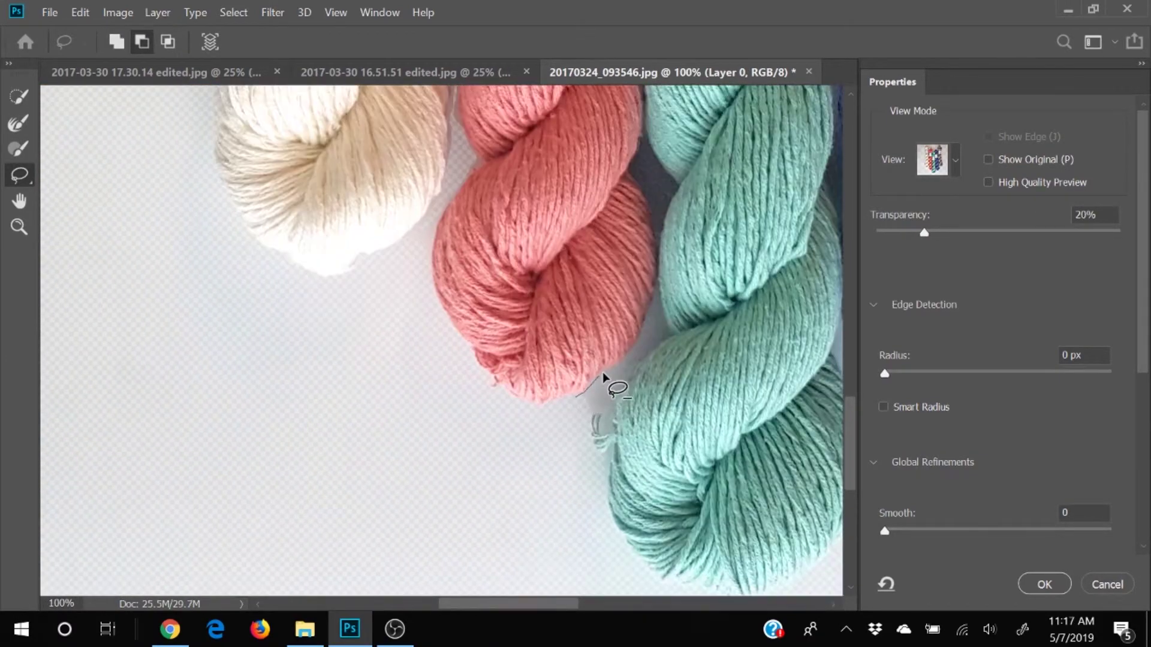
{"action": "mouse_move", "coordinate": [656, 298]}
{"action": "left_mouse_down"}
{"action": "mouse_move", "coordinate": [601, 411]}
{"action": "mouse_move", "coordinate": [688, 345]}
{"action": "left_mouse_up"}
{"action": "key", "text": "ctrl+minus"}
{"action": "key", "text": "ctrl+minus"}
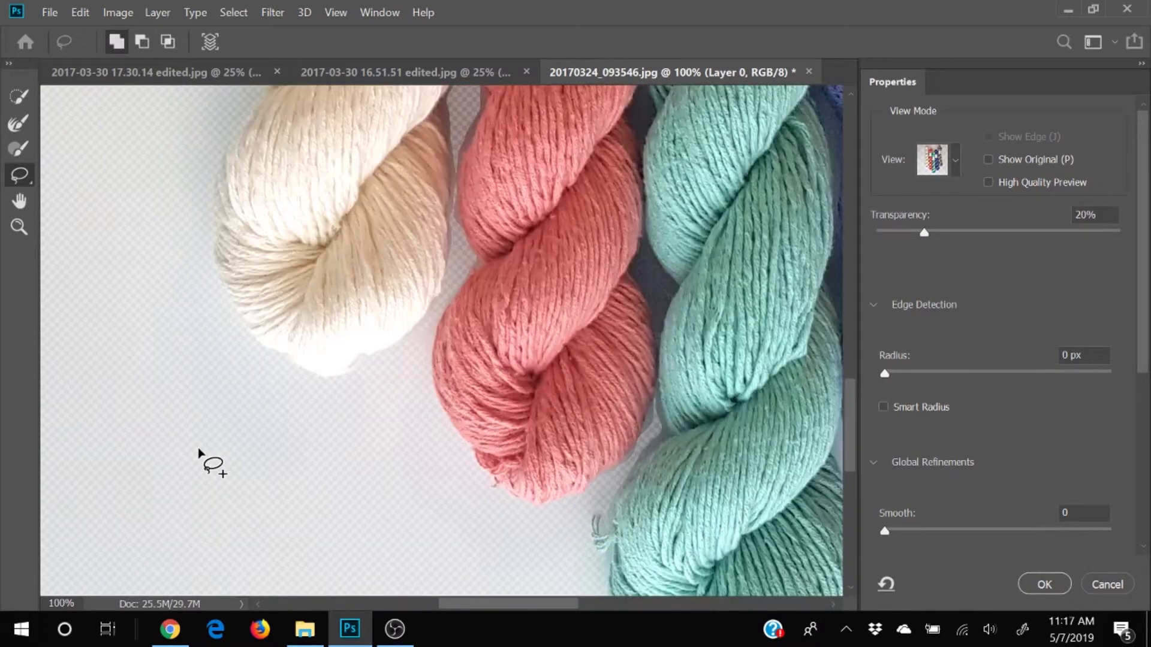
Step: Remove the stray background beside the blue skein and zoom out to the whole image
{"action": "scroll", "coordinate": [488, 341], "scroll_direction": "right", "scroll_amount": 5}
{"action": "scroll", "coordinate": [488, 342], "scroll_direction": "up", "scroll_amount": 4}
{"action": "mouse_move", "coordinate": [367, 117]}
{"action": "left_mouse_down"}
{"action": "mouse_move", "coordinate": [354, 185]}
{"action": "mouse_move", "coordinate": [369, 265]}
{"action": "mouse_move", "coordinate": [399, 328]}
{"action": "mouse_move", "coordinate": [469, 241]}
{"action": "mouse_move", "coordinate": [398, 145]}
{"action": "mouse_move", "coordinate": [367, 118]}
{"action": "left_mouse_up"}
{"action": "scroll", "coordinate": [516, 360], "scroll_direction": "down", "scroll_amount": 3}
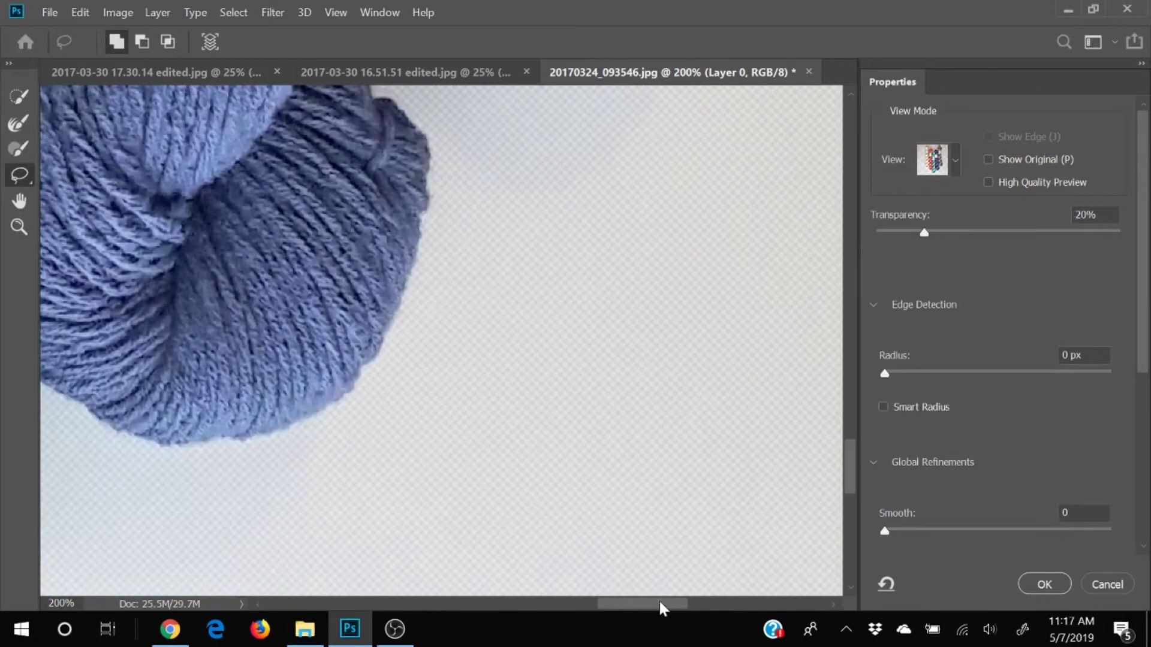
{"action": "left_click_drag", "start_coordinate": [663, 605], "coordinate": [595, 604]}
{"action": "left_click_drag", "start_coordinate": [609, 398], "coordinate": [527, 301]}
{"action": "key", "text": "ctrl+minus"}
{"action": "key", "text": "ctrl+minus"}
{"action": "key", "text": "ctrl+minus"}
{"action": "key", "text": "b"}
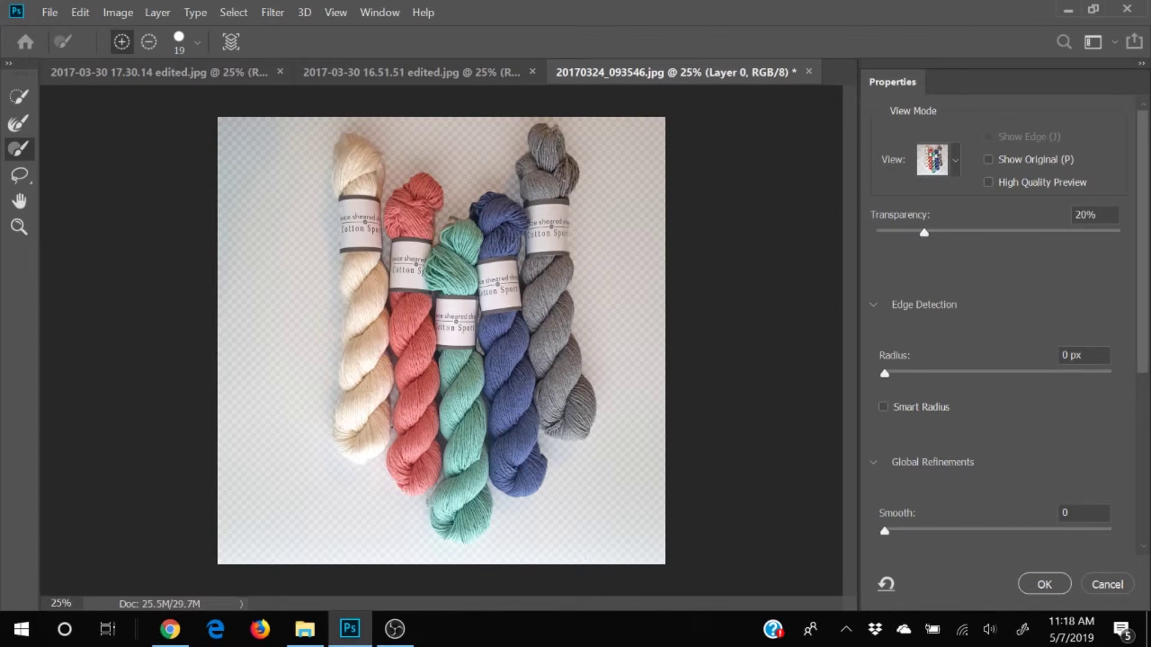
Step: Switch to the Refine Edge brush, zoom to 200% and paint along a lower yarn edge
{"action": "left_click", "coordinate": [22, 133]}
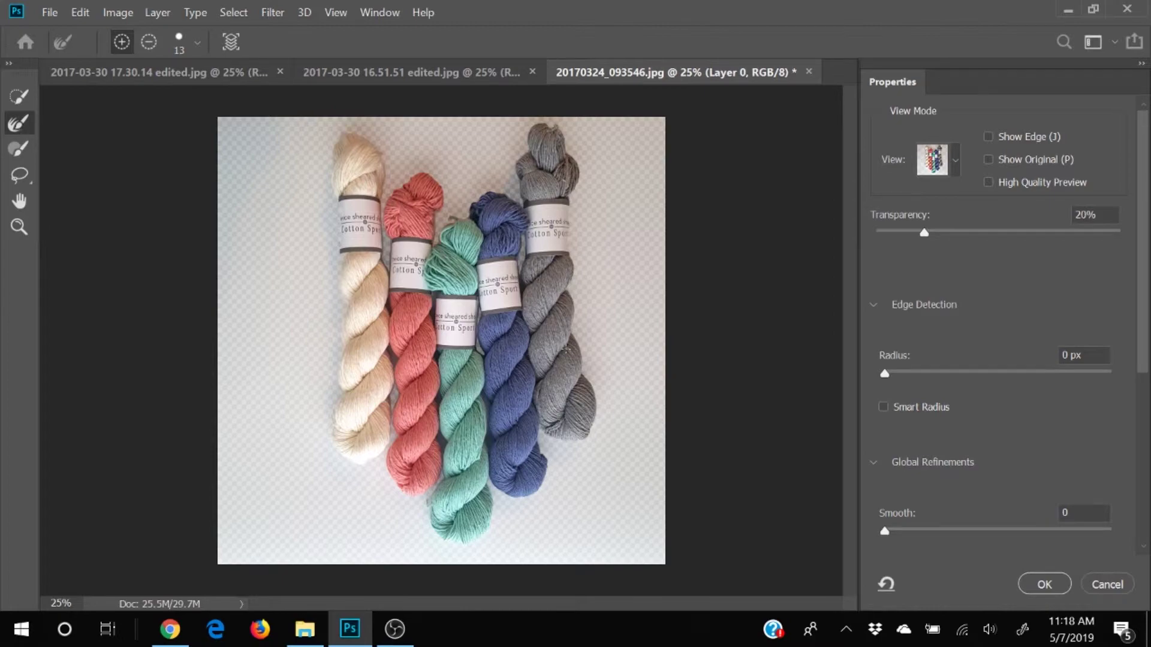
{"action": "key", "text": "ctrl+plus"}
{"action": "key", "text": "ctrl+plus"}
{"action": "key", "text": "ctrl+plus"}
{"action": "key", "text": "ctrl+plus"}
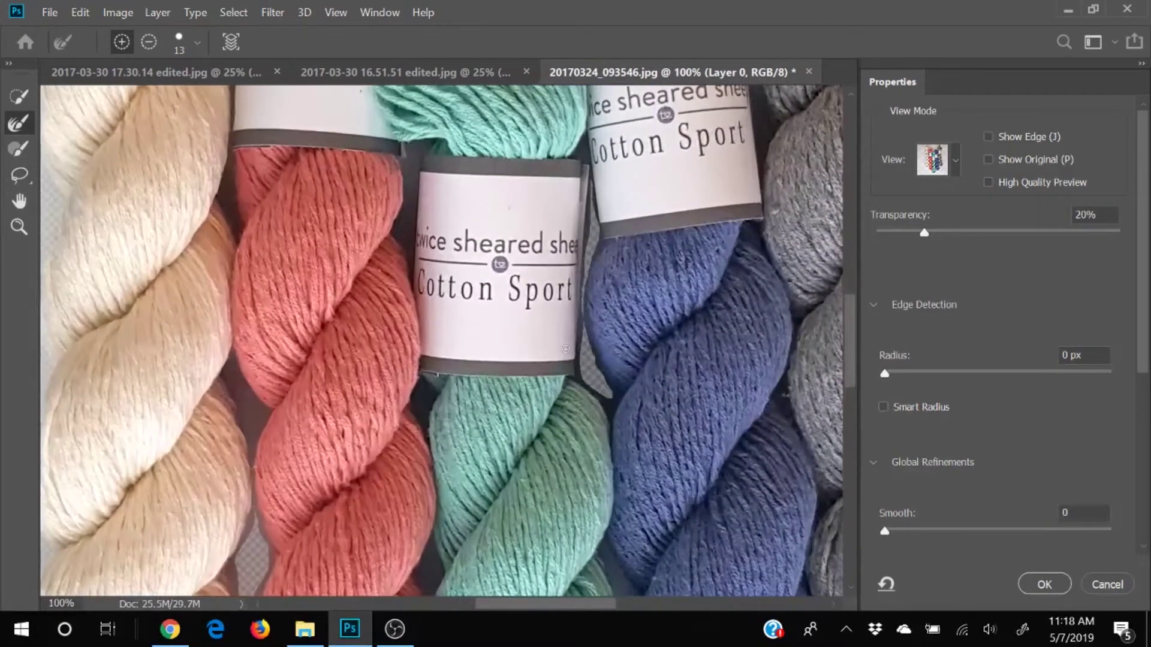
{"action": "key", "text": "ctrl+plus"}
{"action": "scroll", "coordinate": [316, 375], "scroll_direction": "down", "scroll_amount": 5}
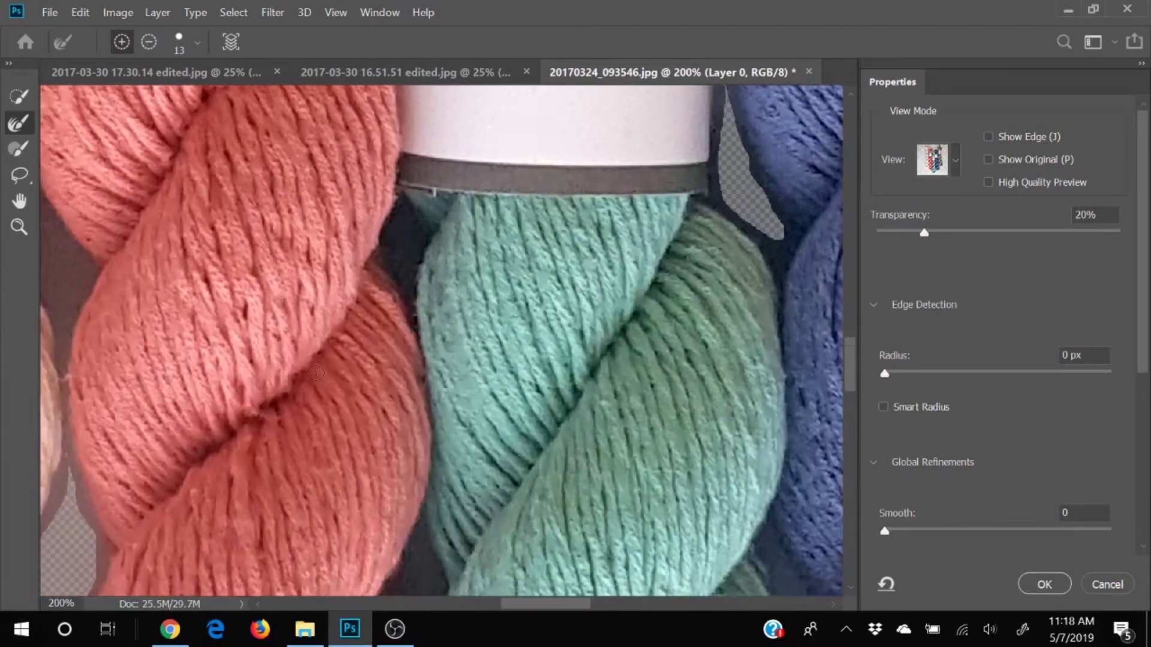
{"action": "scroll", "coordinate": [316, 375], "scroll_direction": "down", "scroll_amount": 2}
{"action": "left_click_drag", "start_coordinate": [513, 609], "coordinate": [460, 609]}
{"action": "scroll", "coordinate": [312, 267], "scroll_direction": "down", "scroll_amount": 3}
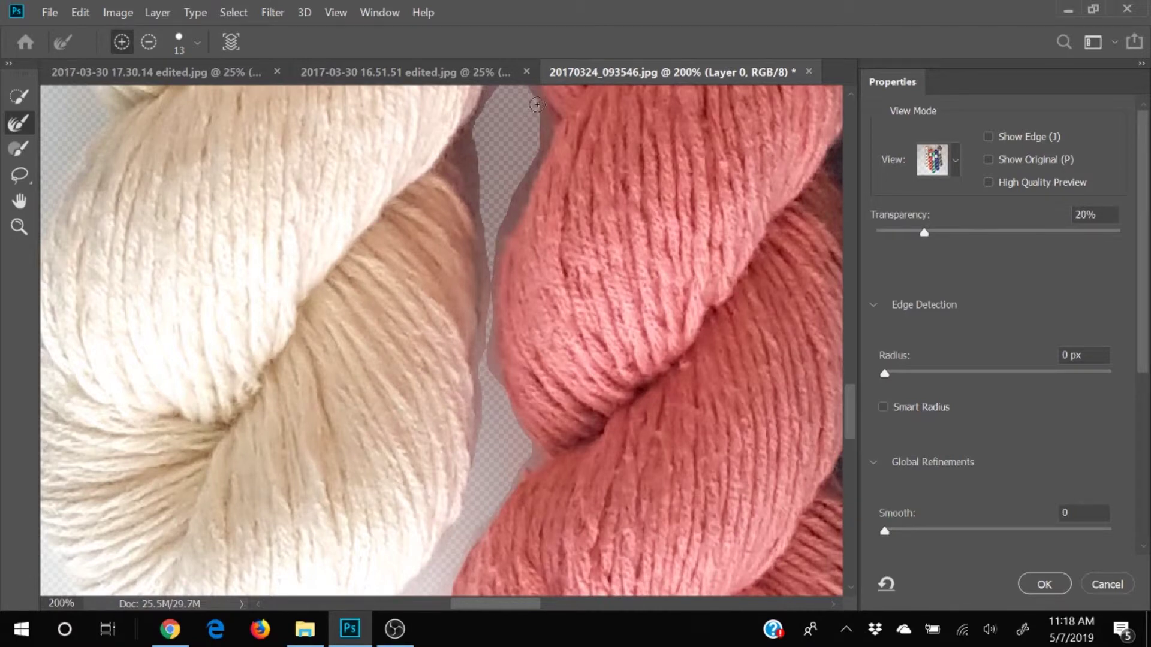
Step: Refine the fuzzy cream-coral edge and the cream skein's edge along the gap
{"action": "mouse_move", "coordinate": [536, 105]}
{"action": "left_mouse_down"}
{"action": "mouse_move", "coordinate": [544, 136]}
{"action": "mouse_move", "coordinate": [525, 184]}
{"action": "left_mouse_up"}
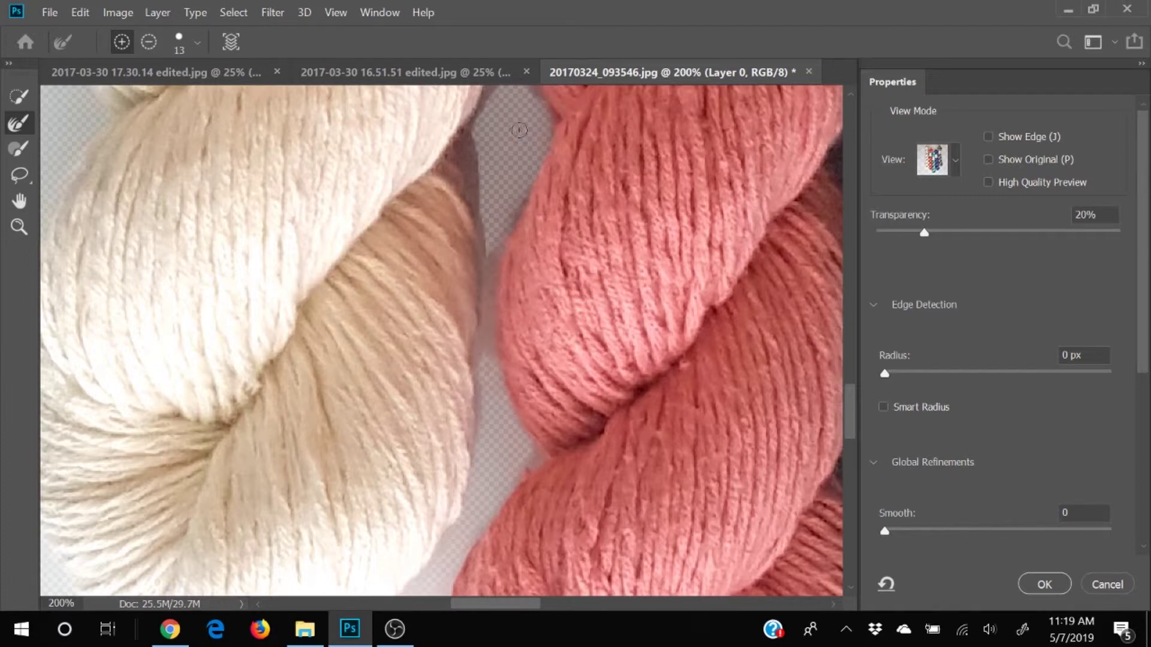
{"action": "scroll", "coordinate": [509, 161], "scroll_direction": "up", "scroll_amount": 2}
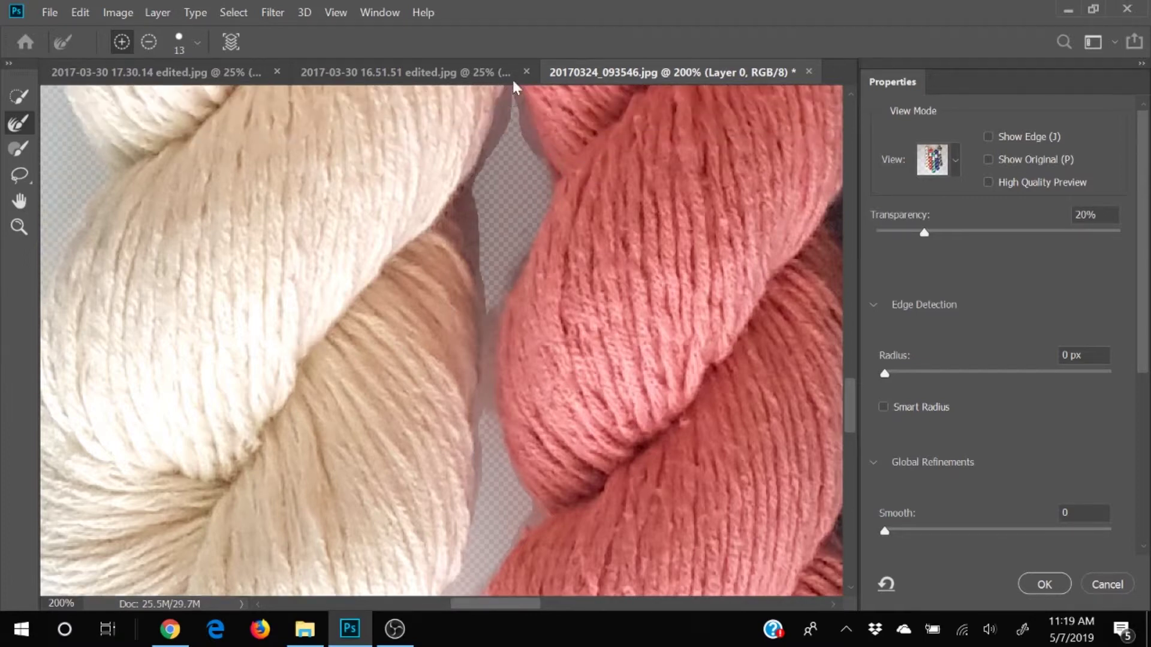
{"action": "scroll", "coordinate": [509, 138], "scroll_direction": "up", "scroll_amount": 2}
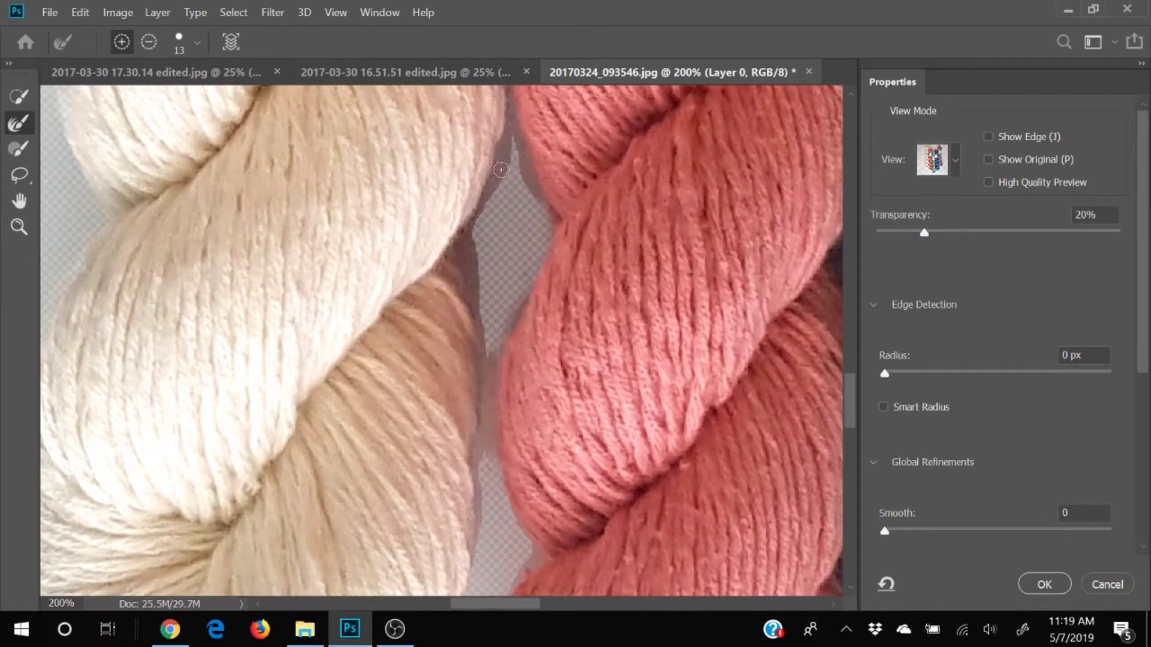
{"action": "left_click_drag", "start_coordinate": [501, 173], "coordinate": [473, 275]}
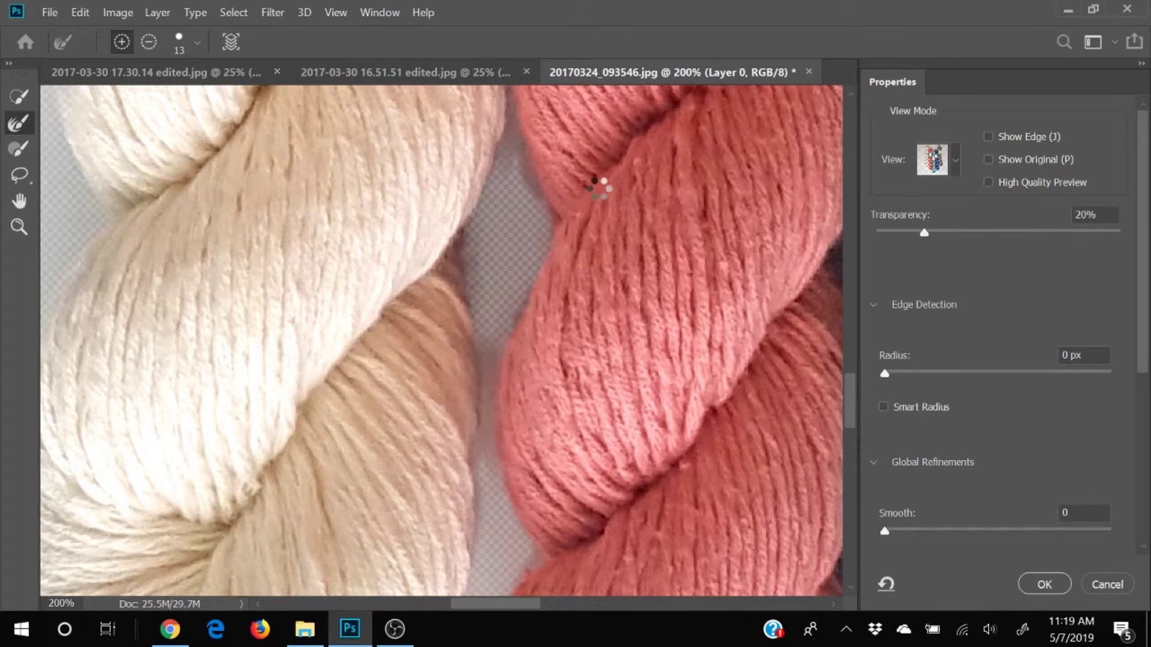
Step: Refine another yarn edge near the bottom of the skeins
{"action": "scroll", "coordinate": [598, 188], "scroll_direction": "down", "scroll_amount": 3}
{"action": "scroll", "coordinate": [598, 188], "scroll_direction": "down", "scroll_amount": 3}
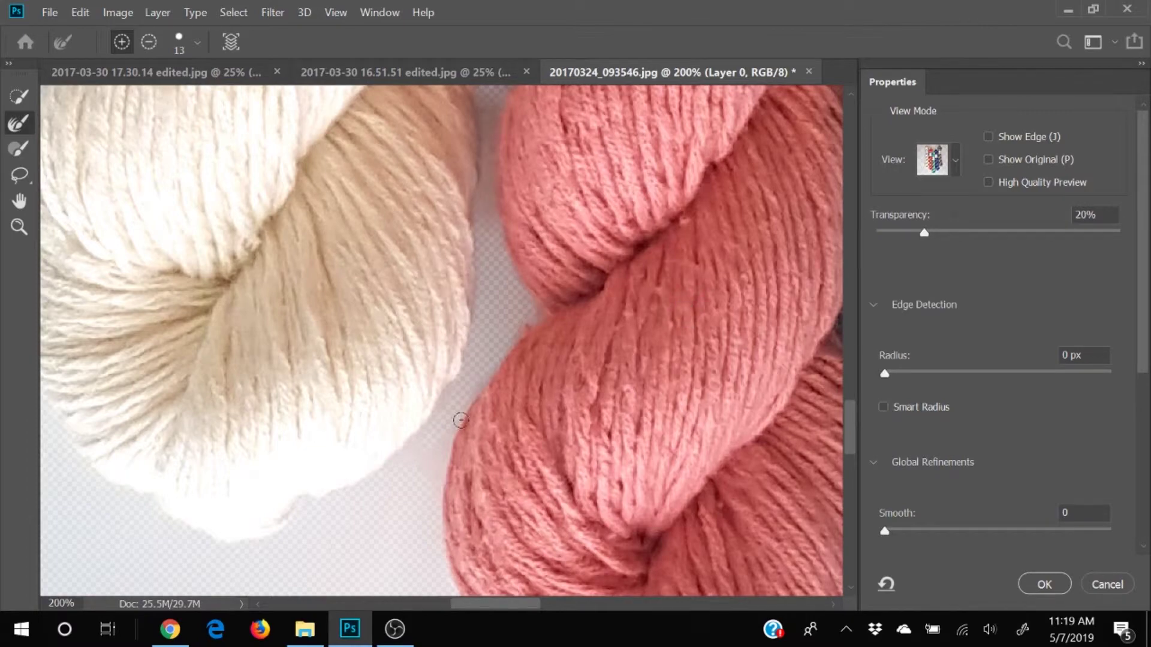
{"action": "scroll", "coordinate": [592, 503], "scroll_direction": "right", "scroll_amount": 5}
{"action": "scroll", "coordinate": [592, 504], "scroll_direction": "down", "scroll_amount": 2}
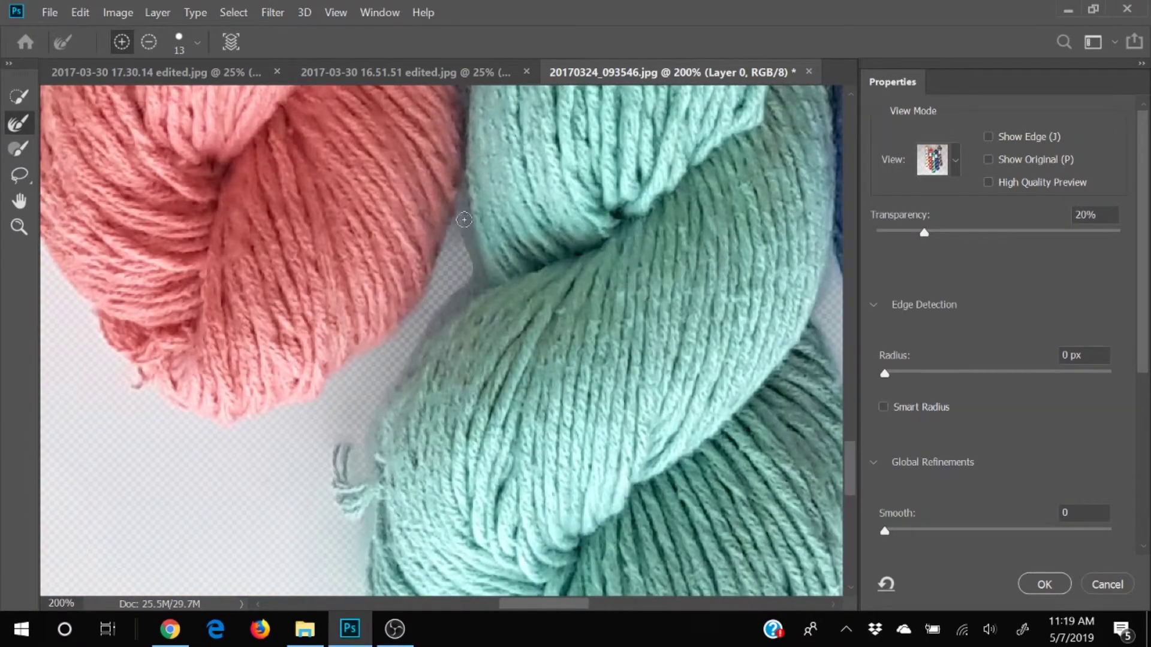
{"action": "scroll", "coordinate": [360, 475], "scroll_direction": "down", "scroll_amount": 2}
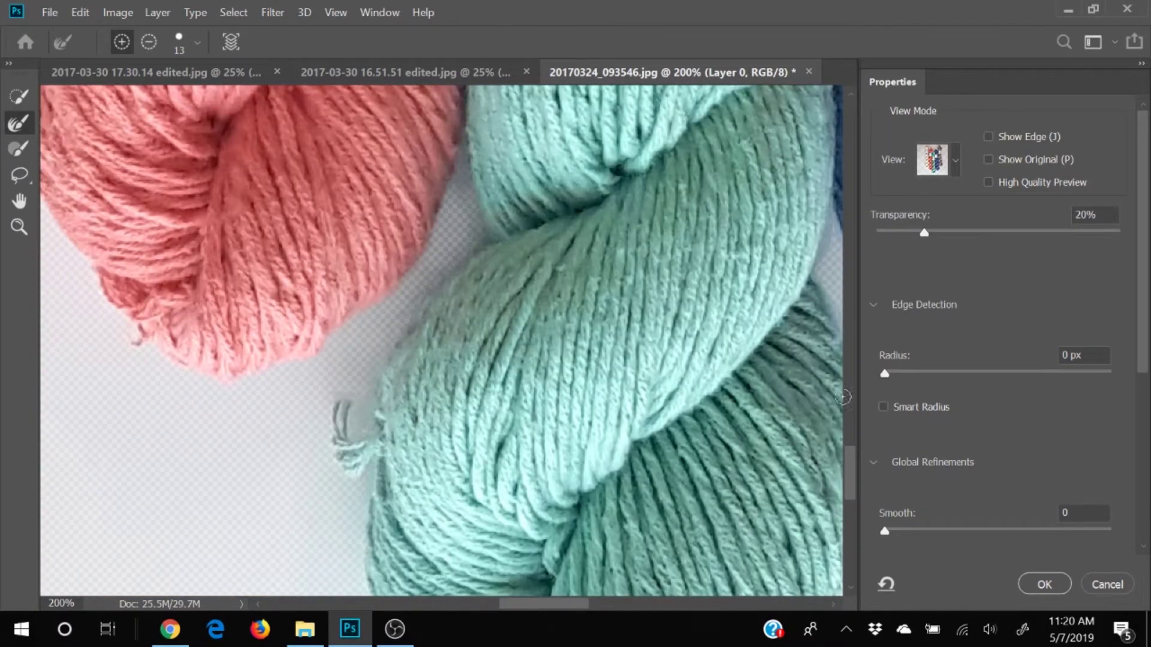
{"action": "left_click_drag", "start_coordinate": [516, 604], "coordinate": [548, 605]}
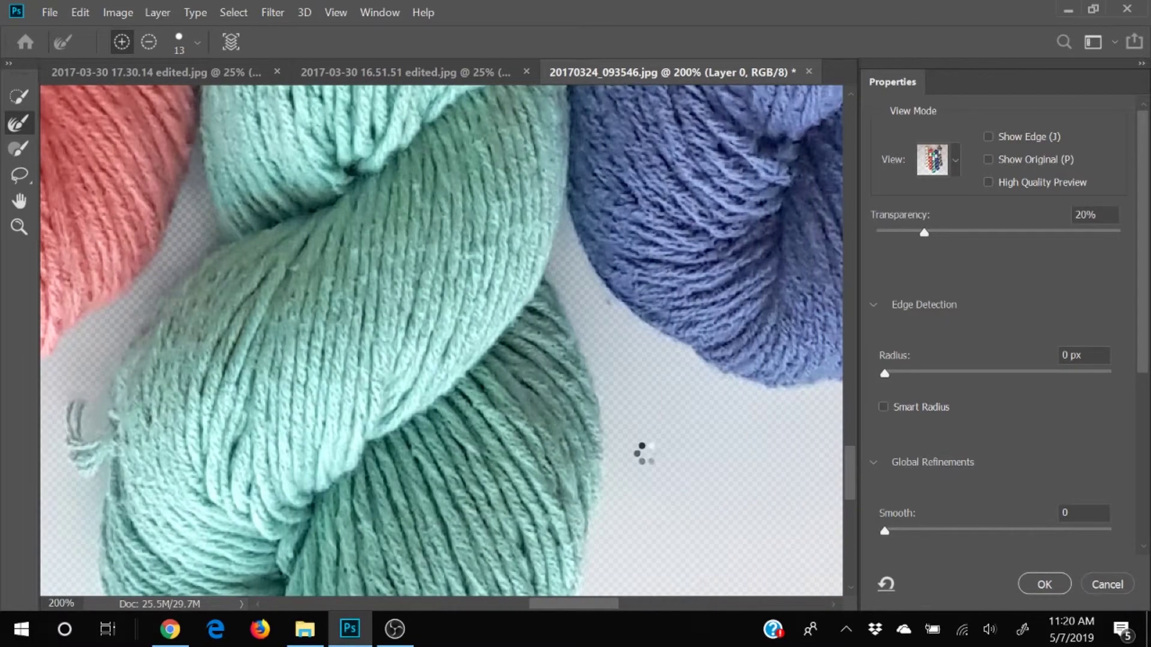
{"action": "scroll", "coordinate": [720, 406], "scroll_direction": "down", "scroll_amount": 1}
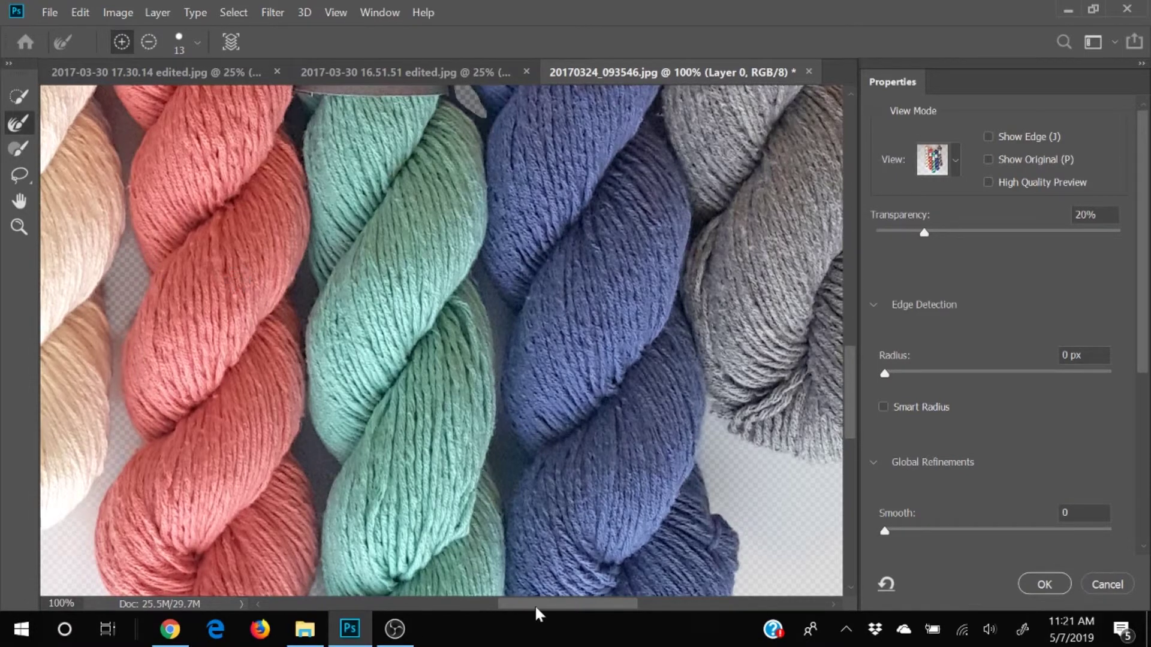
{"action": "scroll", "coordinate": [239, 269], "scroll_direction": "up", "scroll_amount": 5}
{"action": "scroll", "coordinate": [303, 205], "scroll_direction": "right", "scroll_amount": 3}
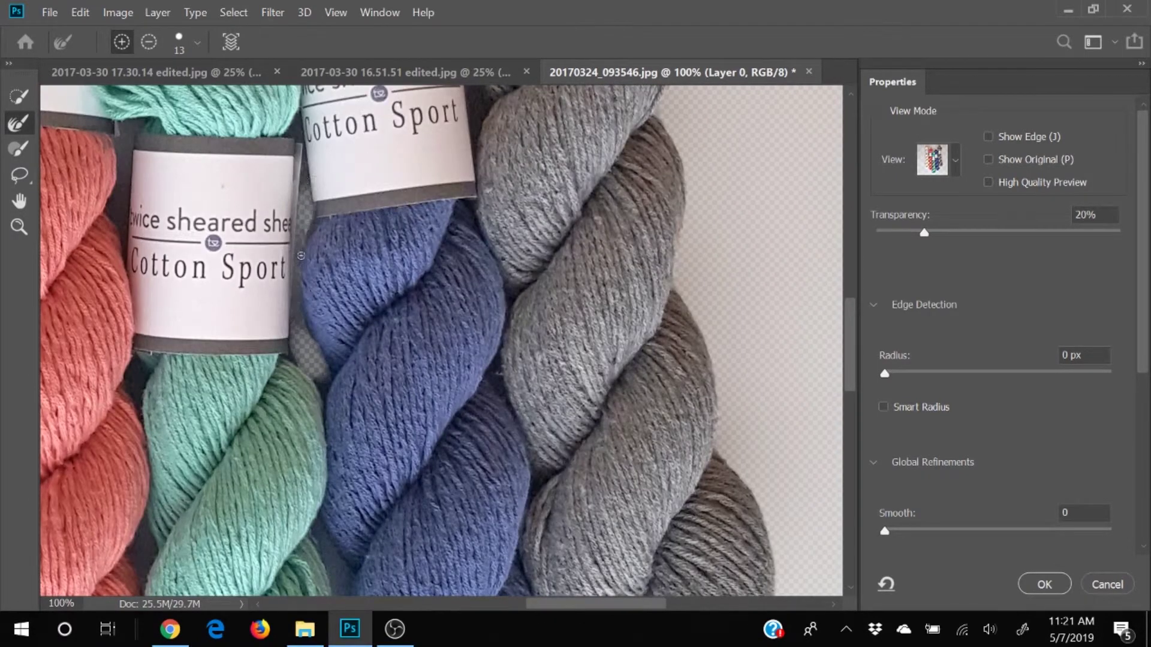
{"action": "scroll", "coordinate": [641, 285], "scroll_direction": "up", "scroll_amount": 5}
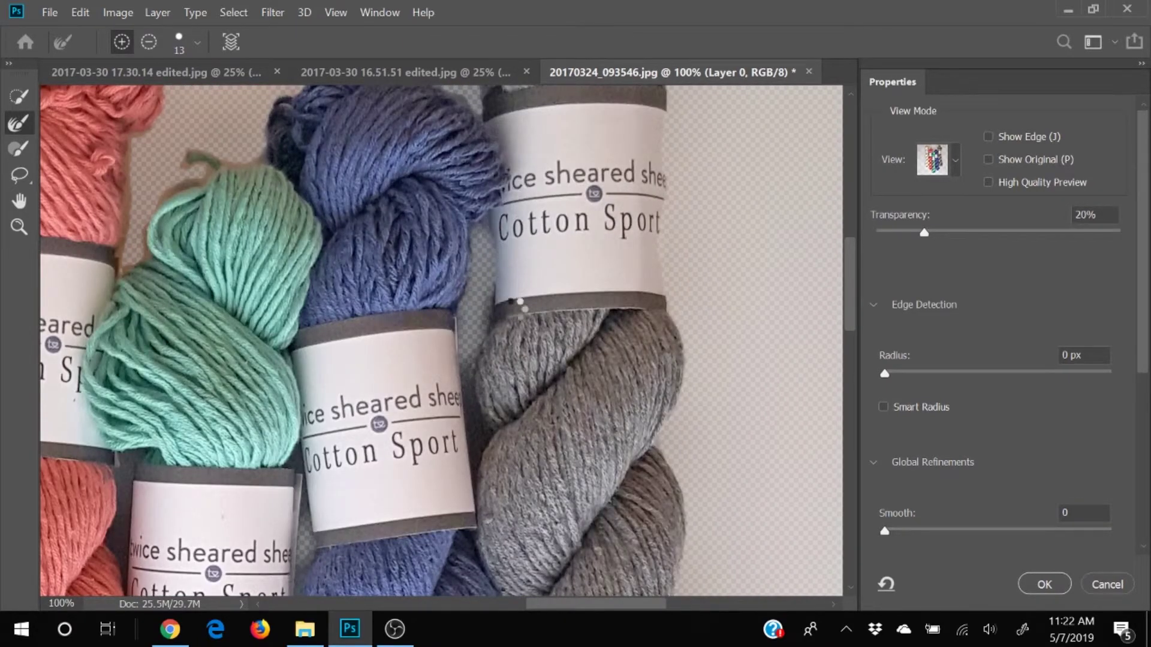
Step: Enlarge the brush to 24, refine the teal yarn tail and cream-pink gap, then zoom out
{"action": "key", "text": "bracketright"}
{"action": "key", "text": "bracketright"}
{"action": "key", "text": "bracketright"}
{"action": "scroll", "coordinate": [467, 355], "scroll_direction": "up", "scroll_amount": 5}
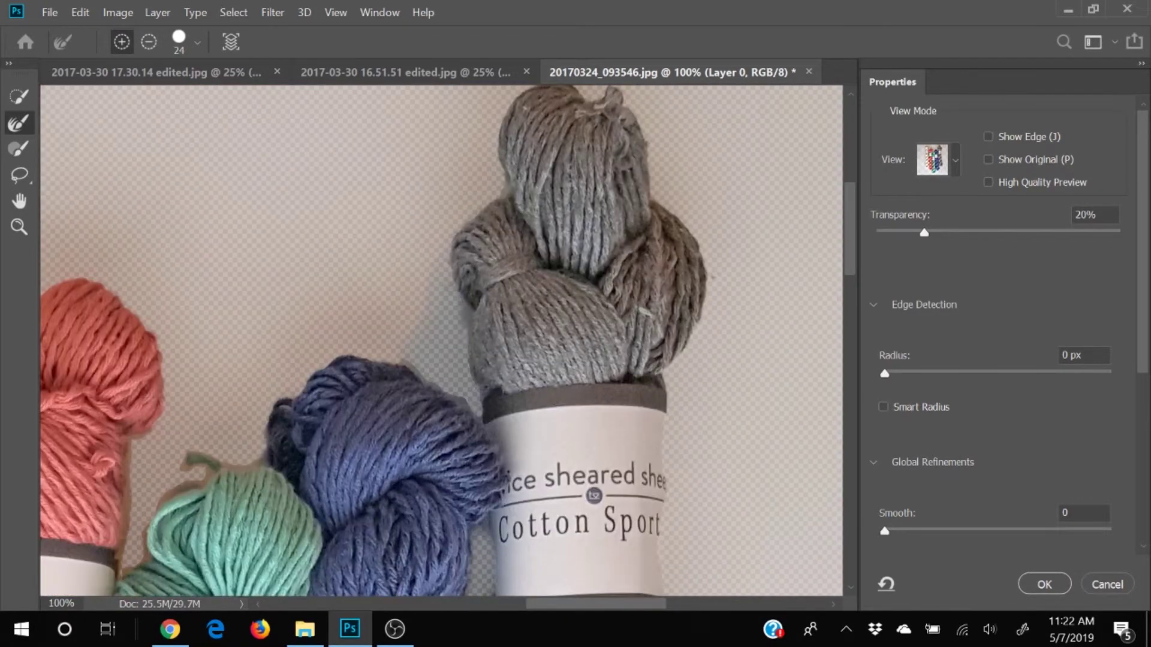
{"action": "scroll", "coordinate": [390, 371], "scroll_direction": "left", "scroll_amount": 4}
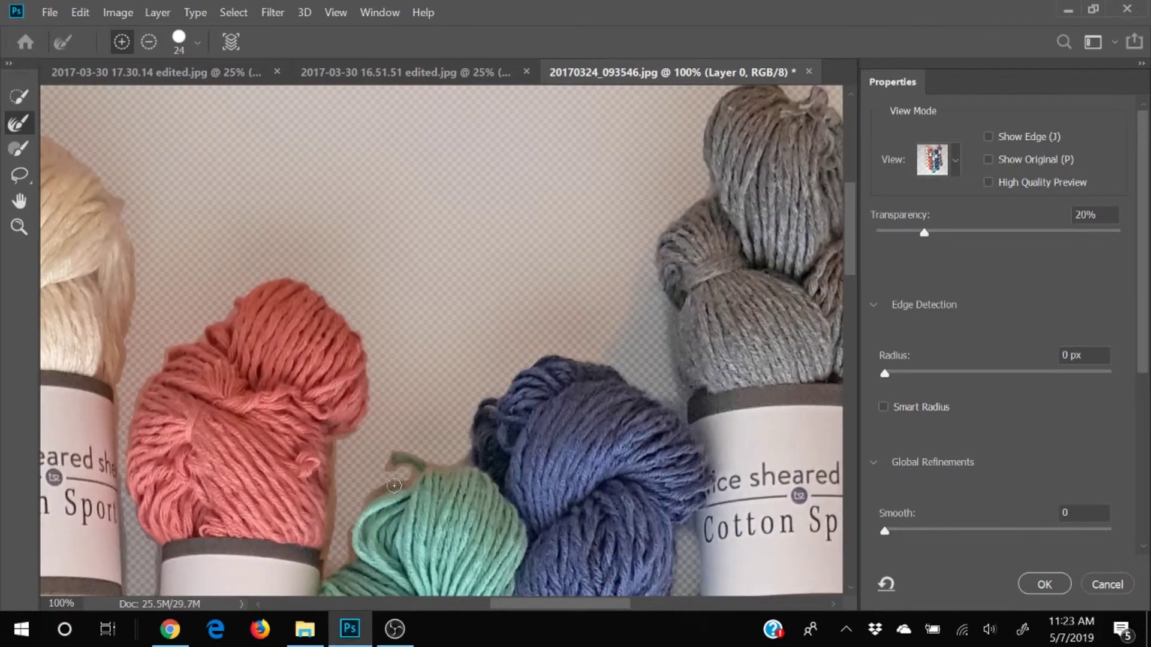
{"action": "left_click", "coordinate": [400, 461]}
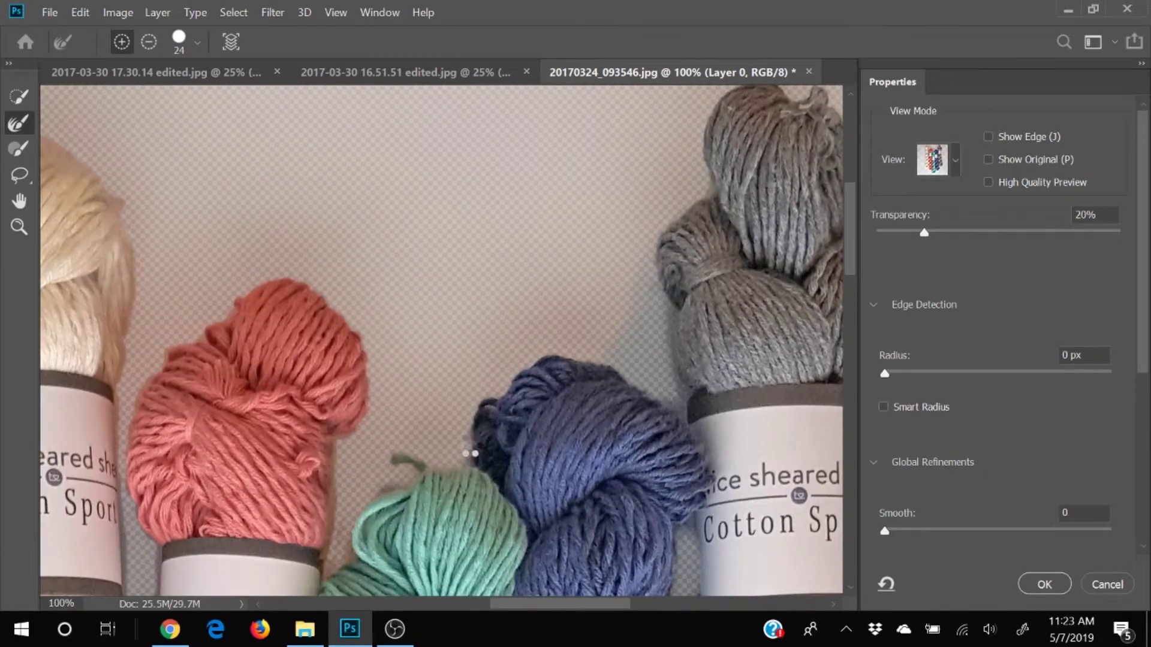
{"action": "scroll", "coordinate": [380, 247], "scroll_direction": "left", "scroll_amount": 5}
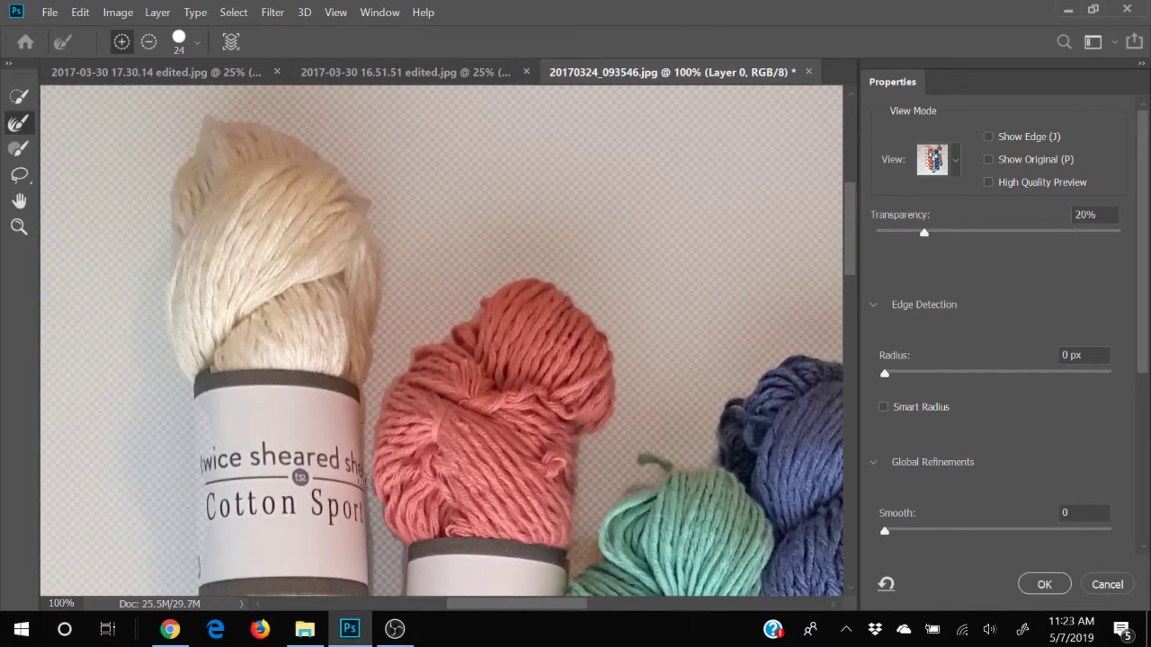
{"action": "scroll", "coordinate": [372, 401], "scroll_direction": "down", "scroll_amount": 3}
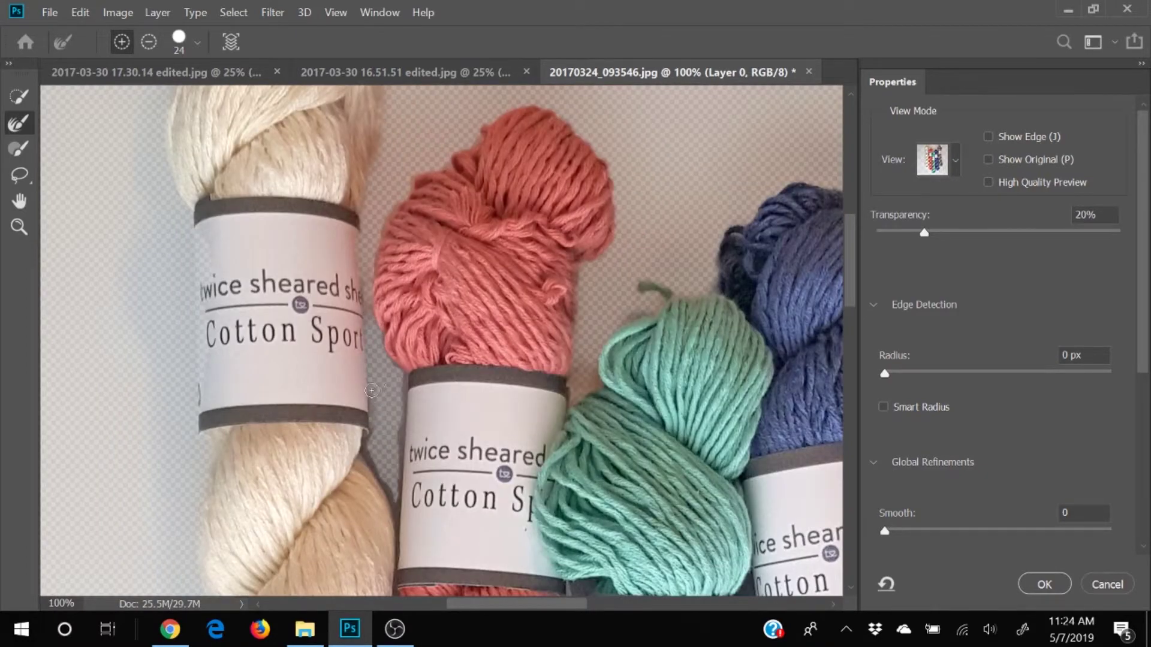
{"action": "mouse_move", "coordinate": [396, 514]}
{"action": "left_mouse_down"}
{"action": "mouse_move", "coordinate": [402, 363]}
{"action": "mouse_move", "coordinate": [386, 318]}
{"action": "left_mouse_up"}
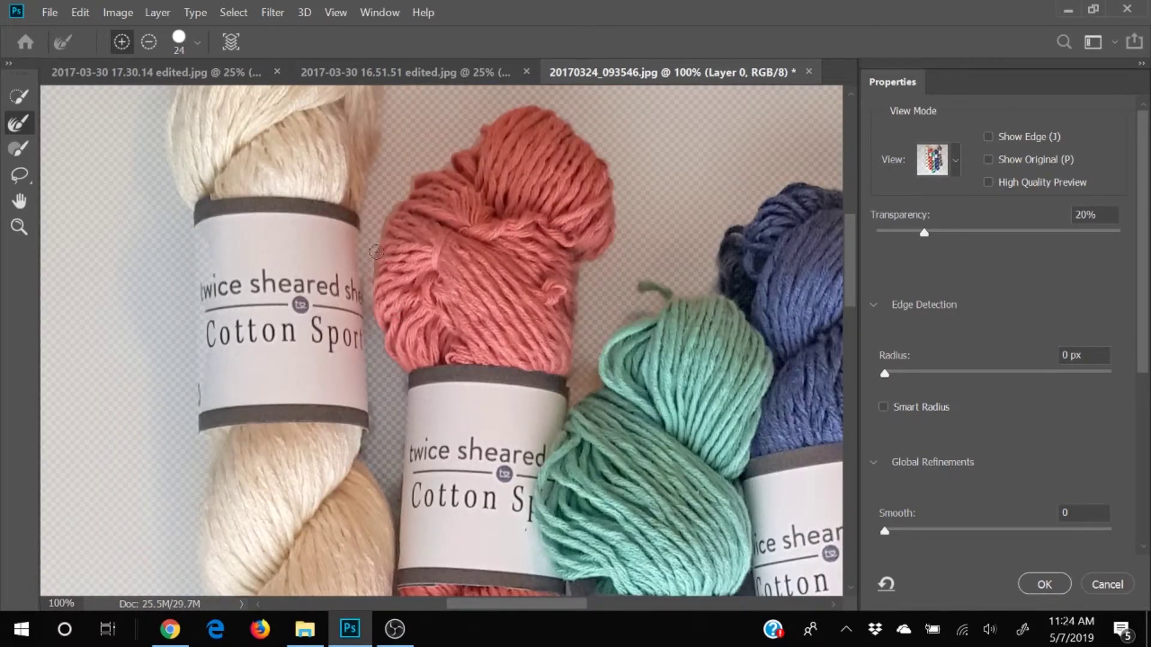
{"action": "scroll", "coordinate": [473, 144], "scroll_direction": "up", "scroll_amount": 3}
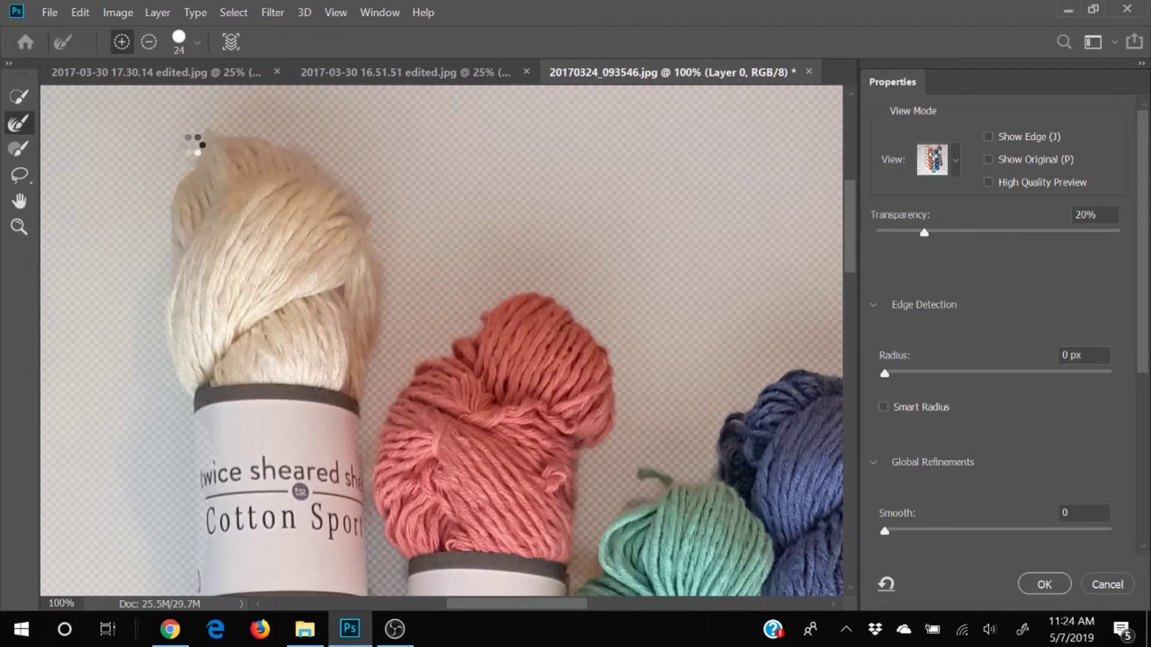
{"action": "key", "text": "ctrl+minus"}
{"action": "key", "text": "ctrl+minus"}
{"action": "key", "text": "ctrl+minus"}
{"action": "key", "text": "ctrl+minus"}
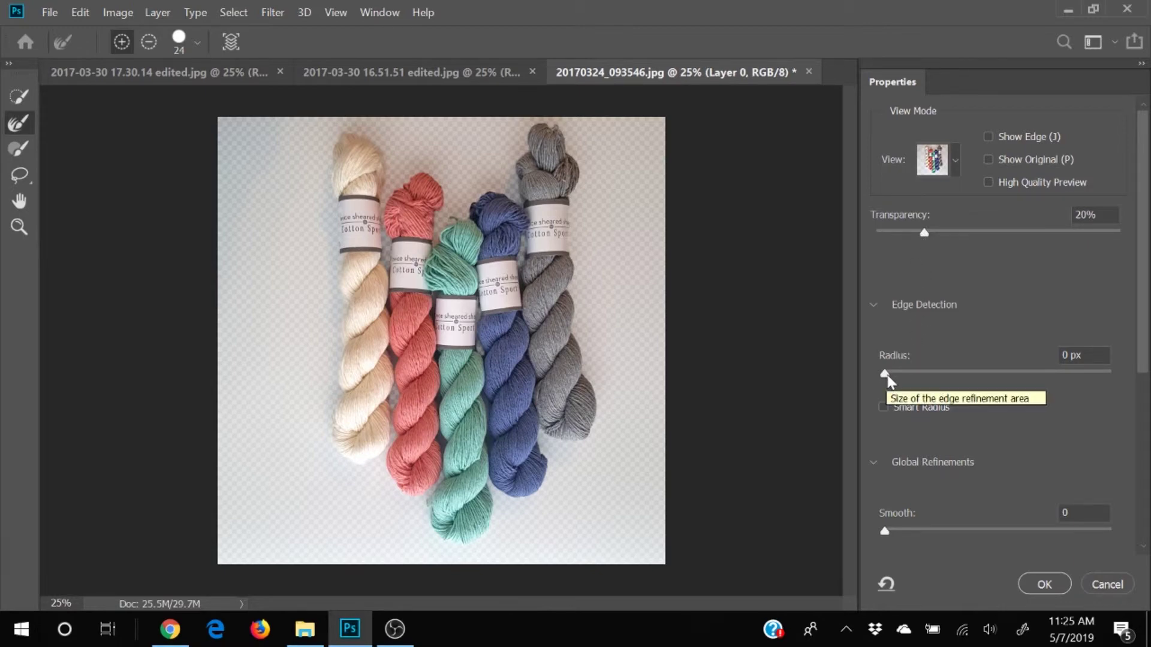
Step: Widen the edge Radius slightly and set Feather to 0.4 px
{"action": "left_click_drag", "start_coordinate": [886, 375], "coordinate": [892, 375]}
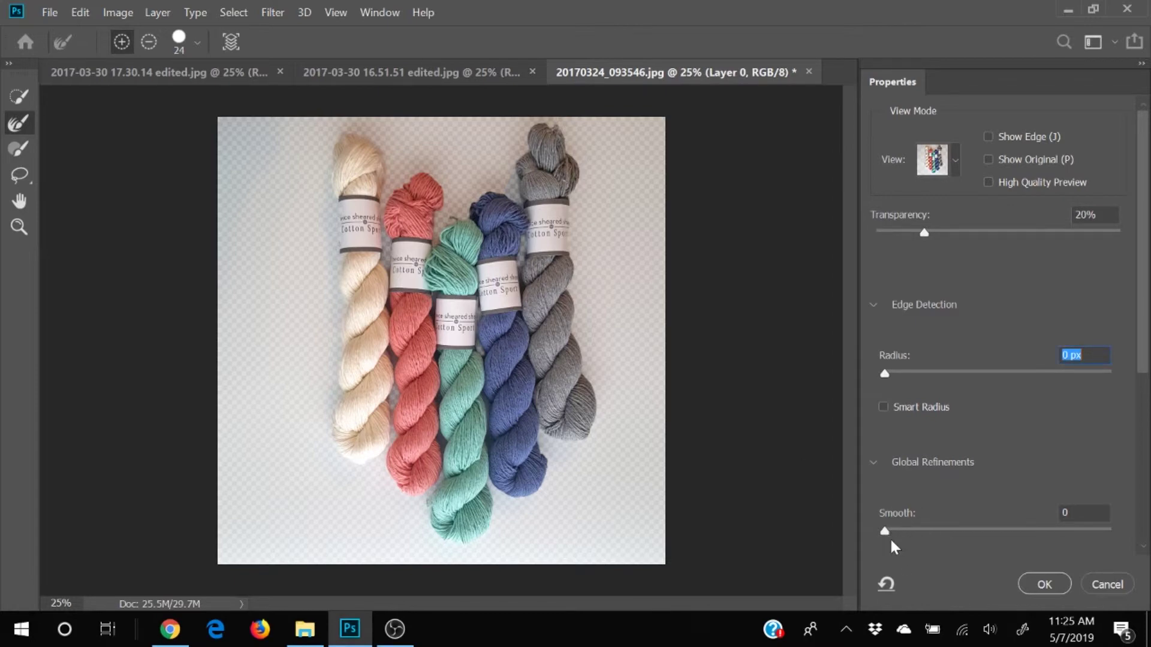
{"action": "scroll", "coordinate": [892, 546], "scroll_direction": "down", "scroll_amount": 5}
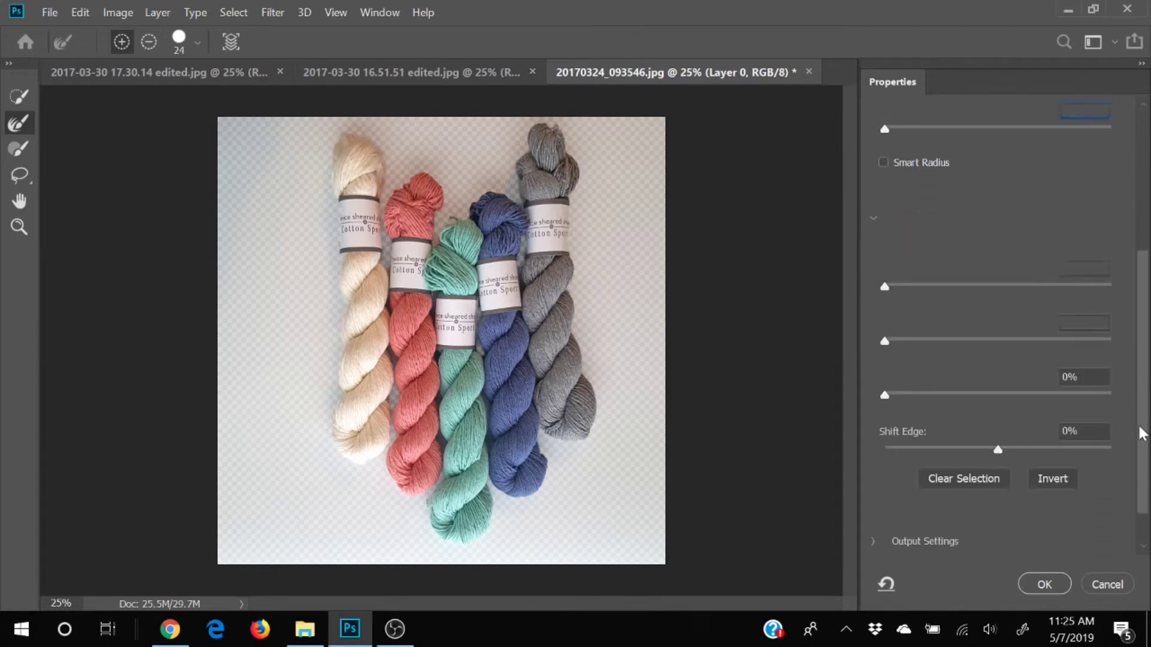
{"action": "scroll", "coordinate": [902, 328], "scroll_direction": "down", "scroll_amount": 1}
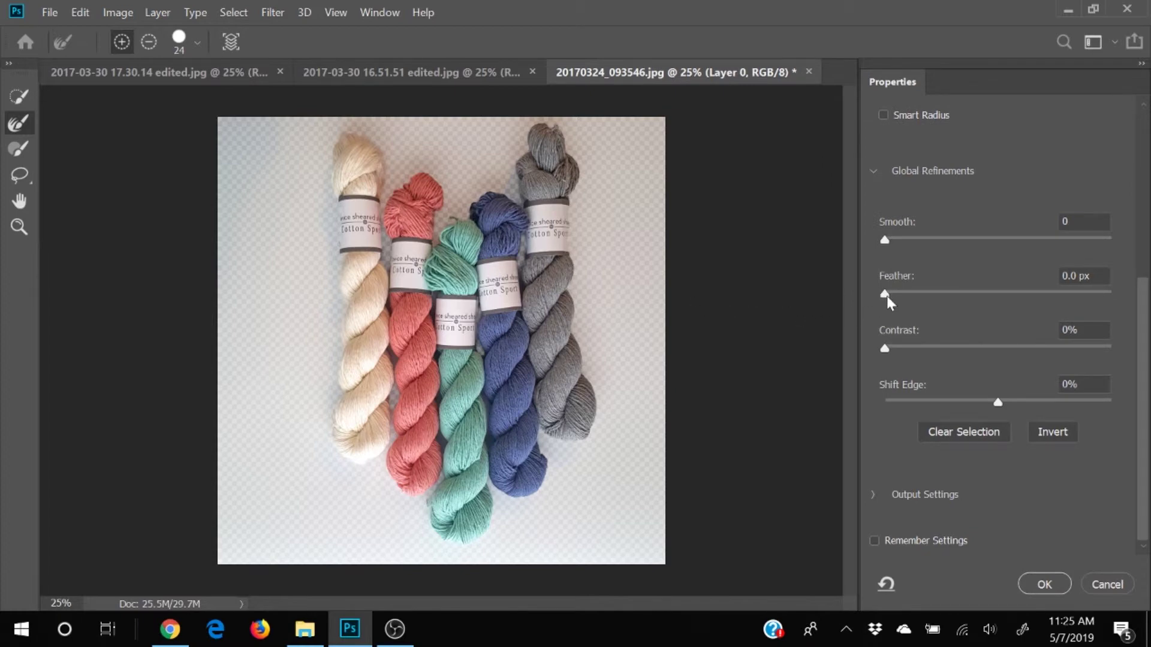
{"action": "left_click_drag", "start_coordinate": [886, 296], "coordinate": [887, 294]}
Step: Expand Output Settings and bring up the Output To choices
{"action": "left_click", "coordinate": [872, 495]}
{"action": "scroll", "coordinate": [999, 487], "scroll_direction": "down", "scroll_amount": 3}
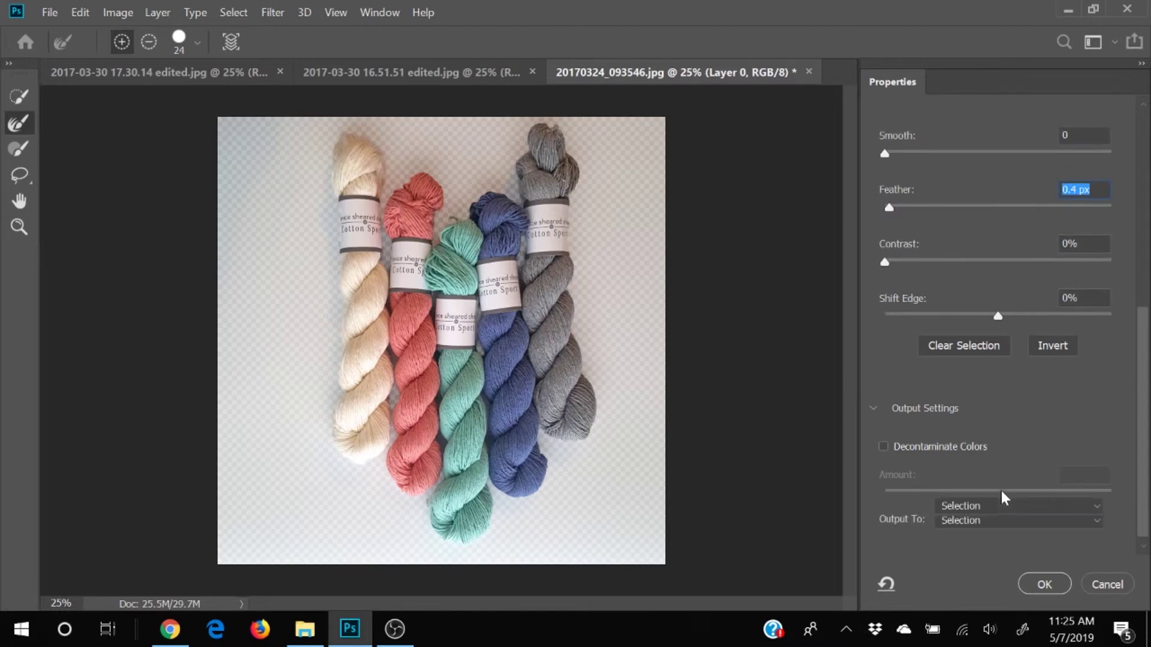
{"action": "scroll", "coordinate": [1001, 494], "scroll_direction": "down", "scroll_amount": 5}
{"action": "scroll", "coordinate": [1055, 497], "scroll_direction": "up", "scroll_amount": 5}
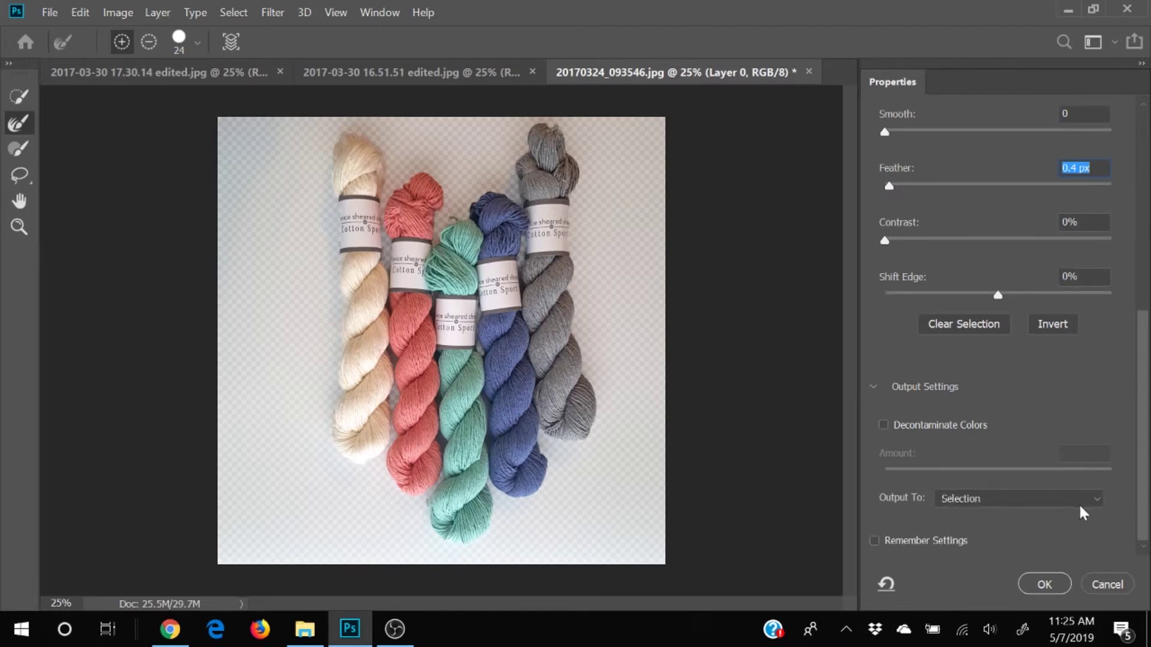
{"action": "left_click", "coordinate": [1094, 501]}
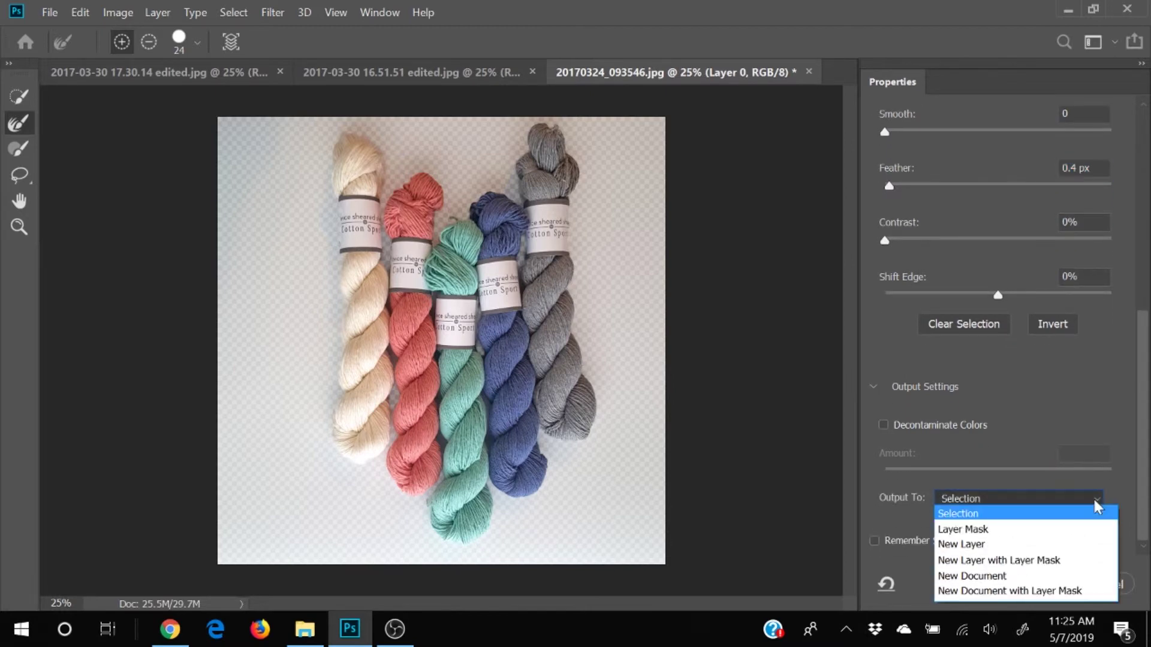
Step: Output the selection as a New Layer with Layer Mask and target Background copy's pixels
{"action": "left_click", "coordinate": [951, 561]}
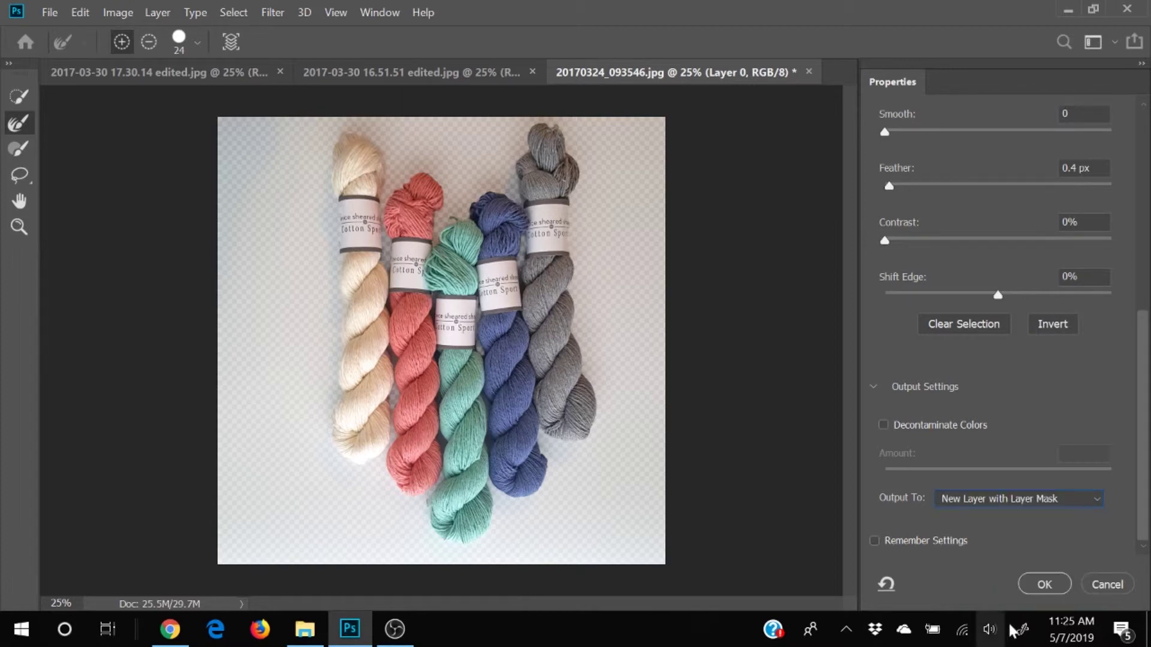
{"action": "left_click", "coordinate": [1043, 585]}
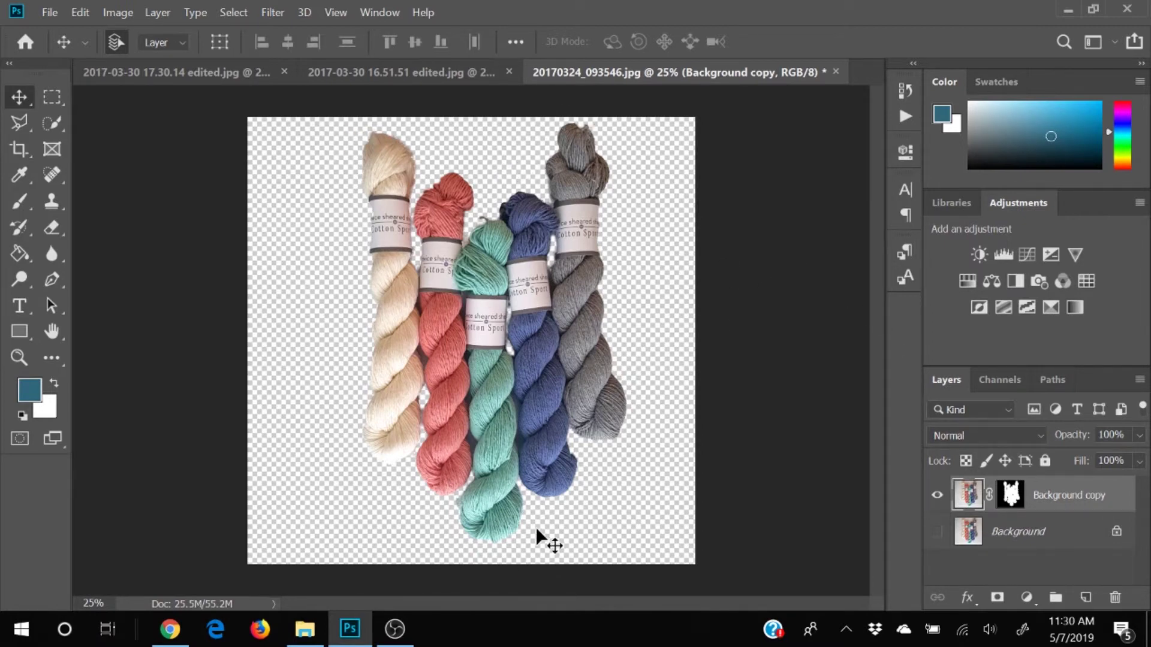
{"action": "left_click", "coordinate": [1008, 495]}
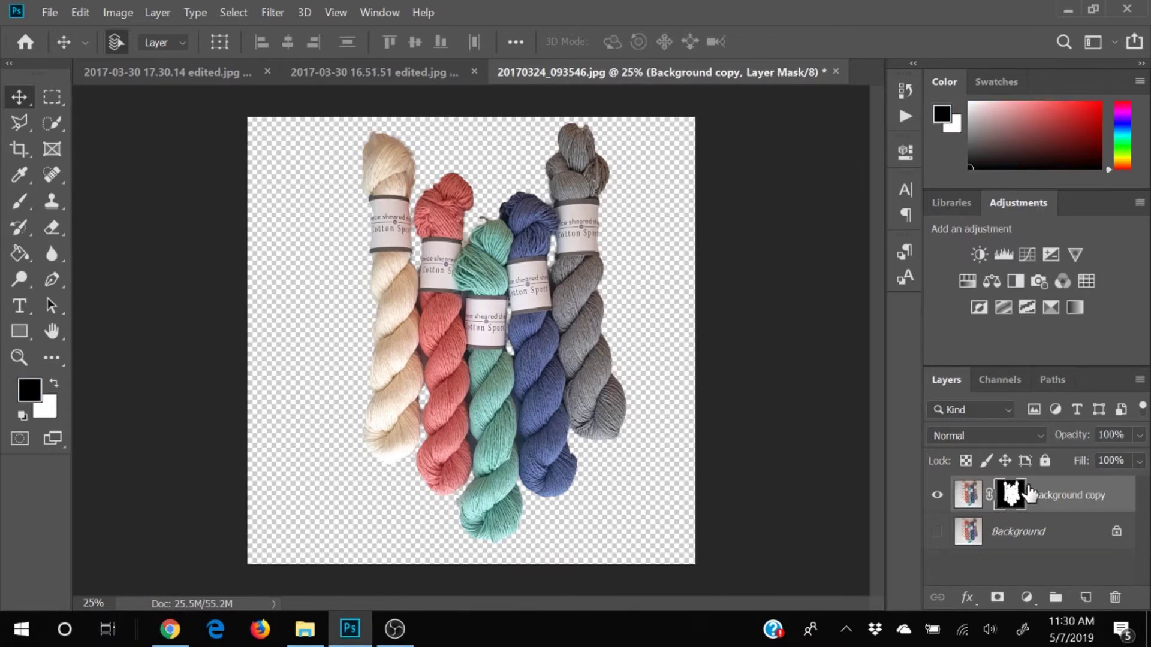
{"action": "left_click", "coordinate": [969, 497]}
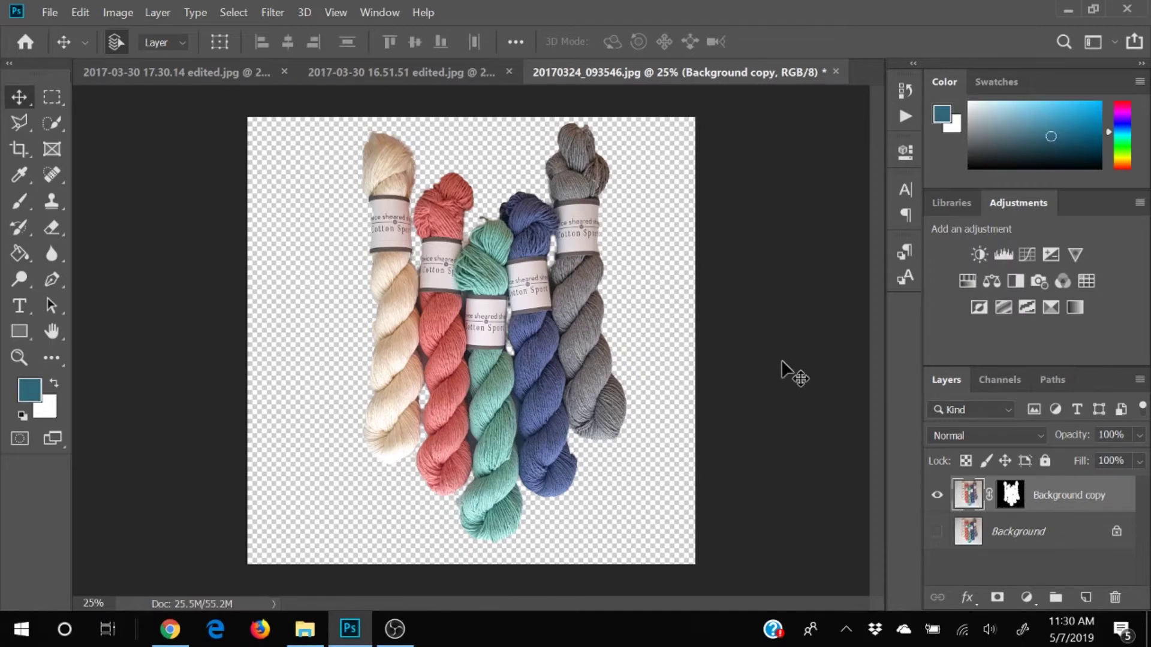
Step: Try a Levels midtone change and cancel it, then show and select the Background layer
{"action": "left_click", "coordinate": [118, 12]}
{"action": "mouse_move", "coordinate": [279, 60]}
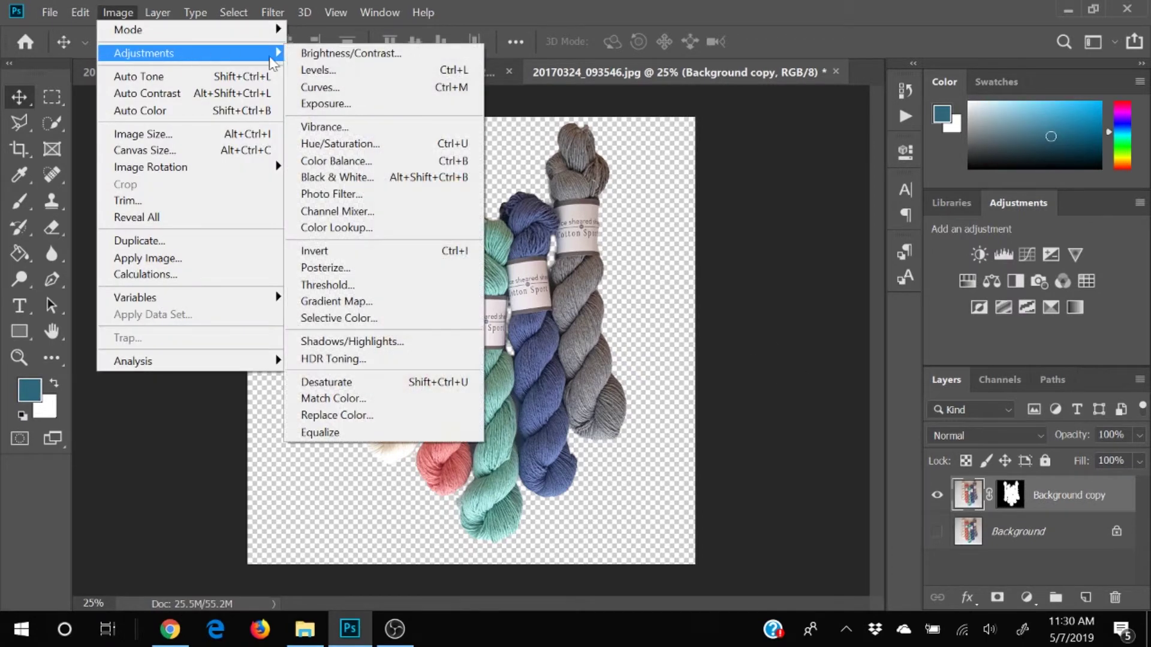
{"action": "left_click", "coordinate": [314, 71]}
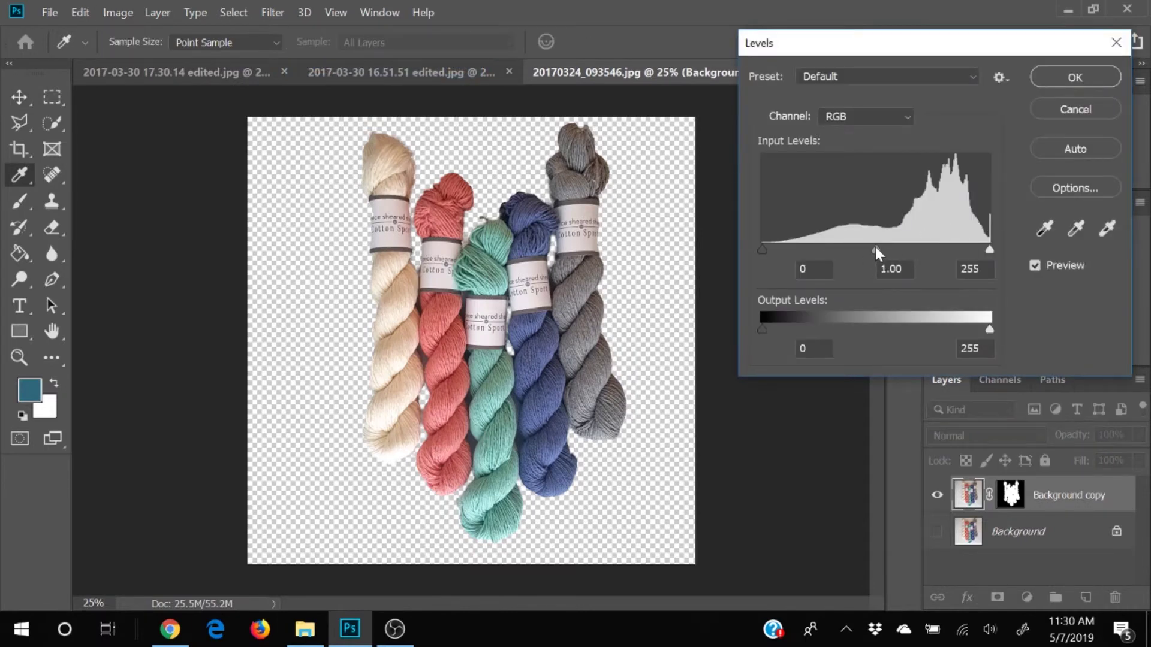
{"action": "mouse_move", "coordinate": [875, 251]}
{"action": "left_mouse_down"}
{"action": "mouse_move", "coordinate": [861, 248]}
{"action": "mouse_move", "coordinate": [924, 248]}
{"action": "mouse_move", "coordinate": [870, 245]}
{"action": "mouse_move", "coordinate": [881, 245]}
{"action": "left_mouse_up"}
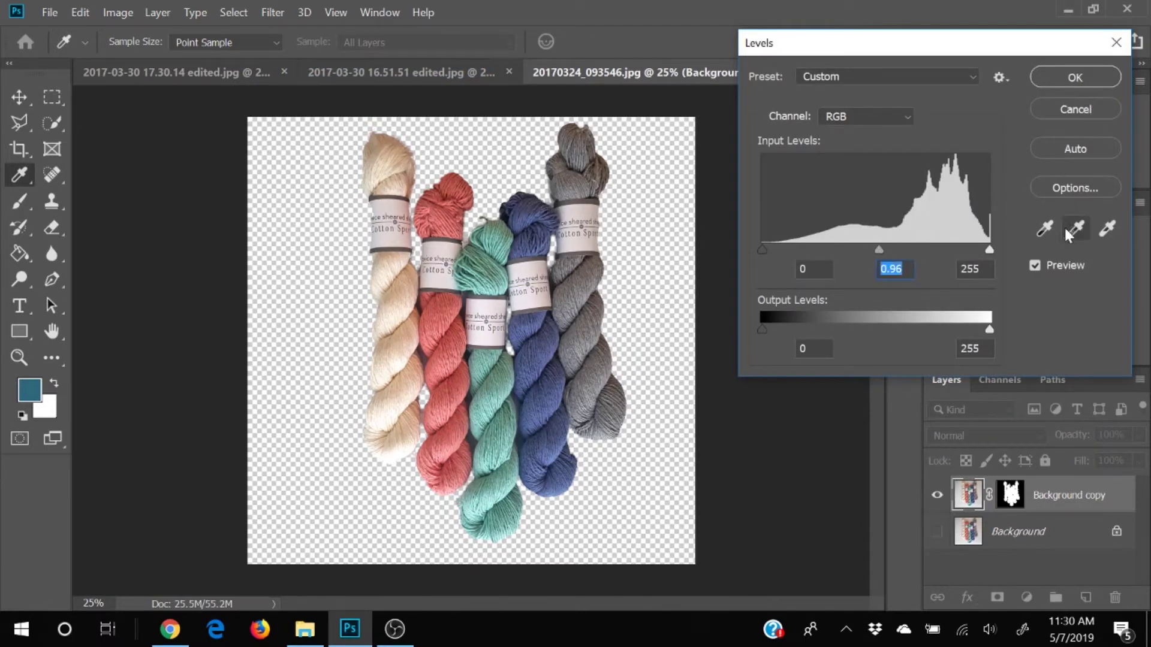
{"action": "left_click", "coordinate": [1088, 116]}
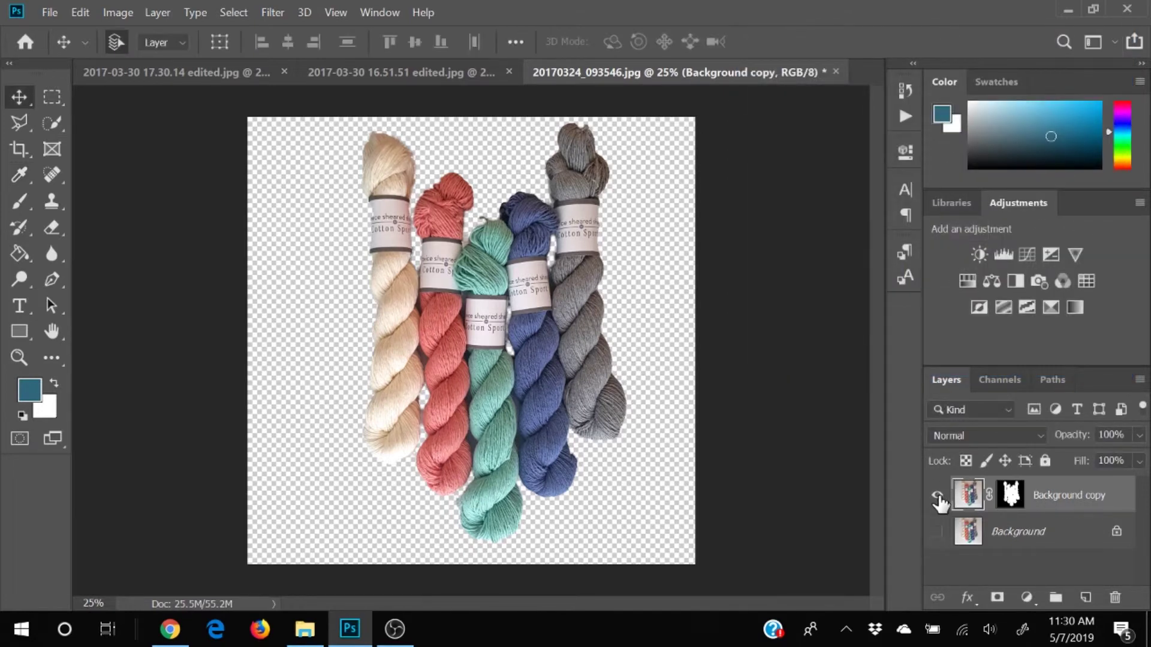
{"action": "left_click", "coordinate": [937, 532]}
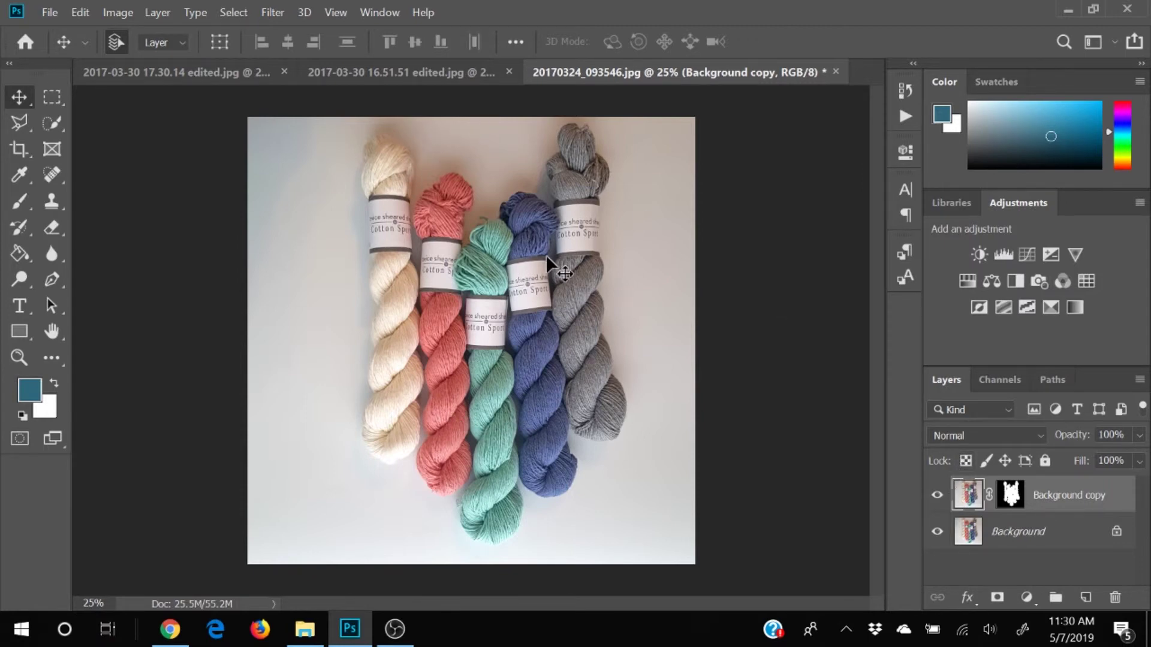
{"action": "left_click", "coordinate": [971, 534]}
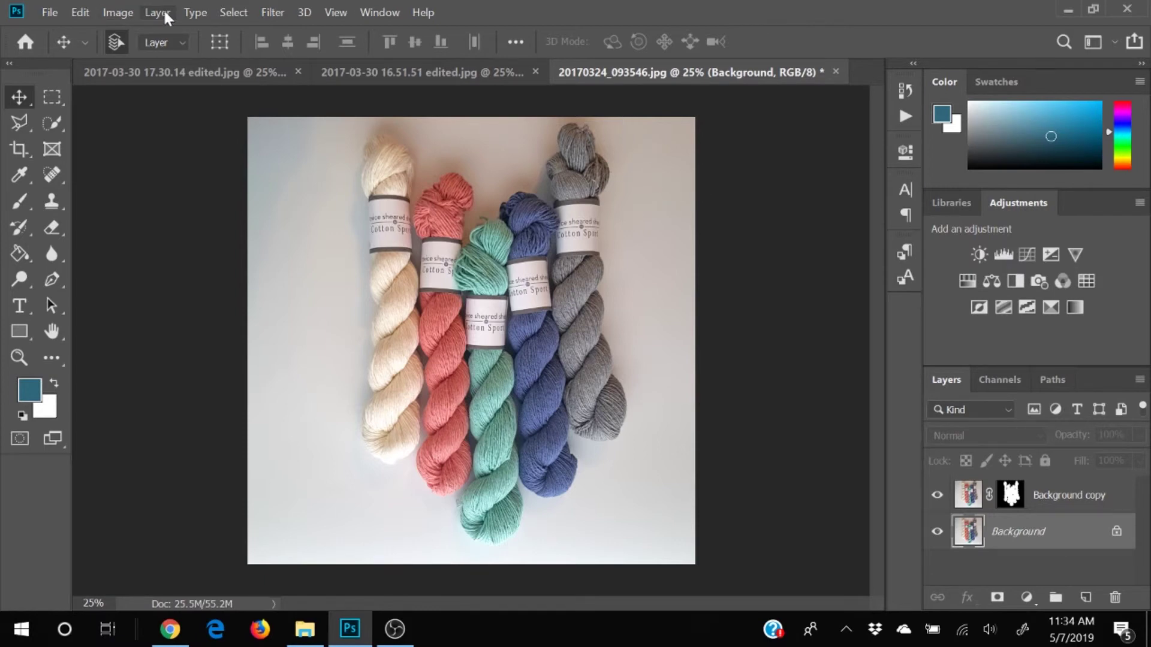
Step: Desaturate the Background layer with Hue/Saturation, Saturation at -100
{"action": "left_click", "coordinate": [124, 13]}
{"action": "mouse_move", "coordinate": [153, 54]}
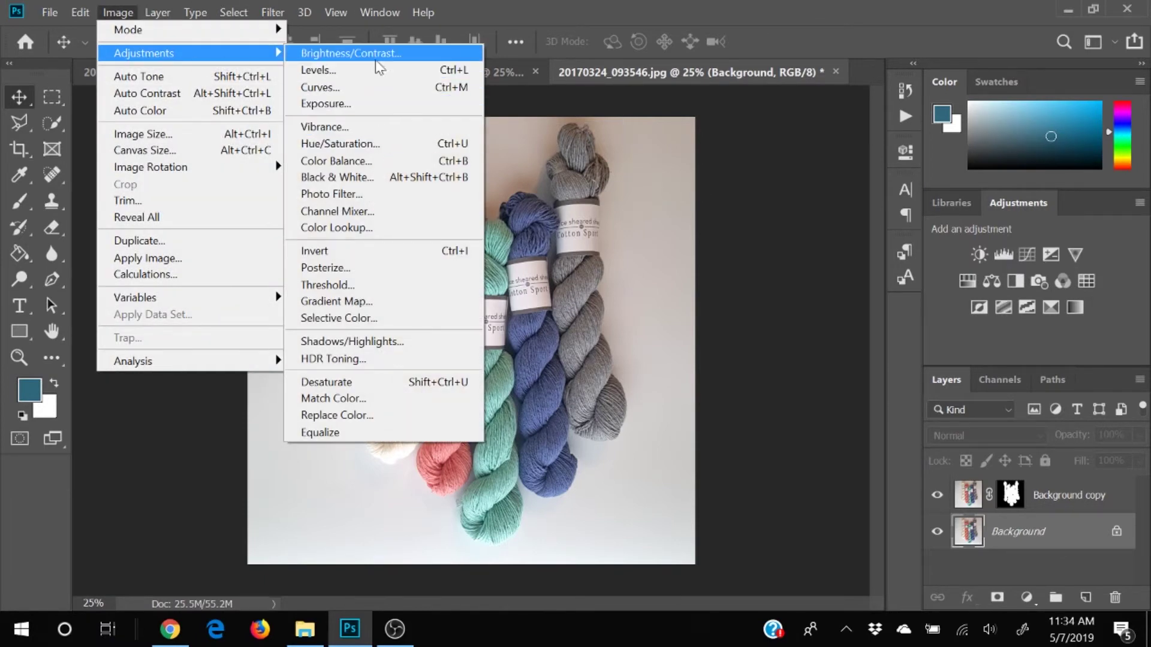
{"action": "left_click", "coordinate": [382, 152]}
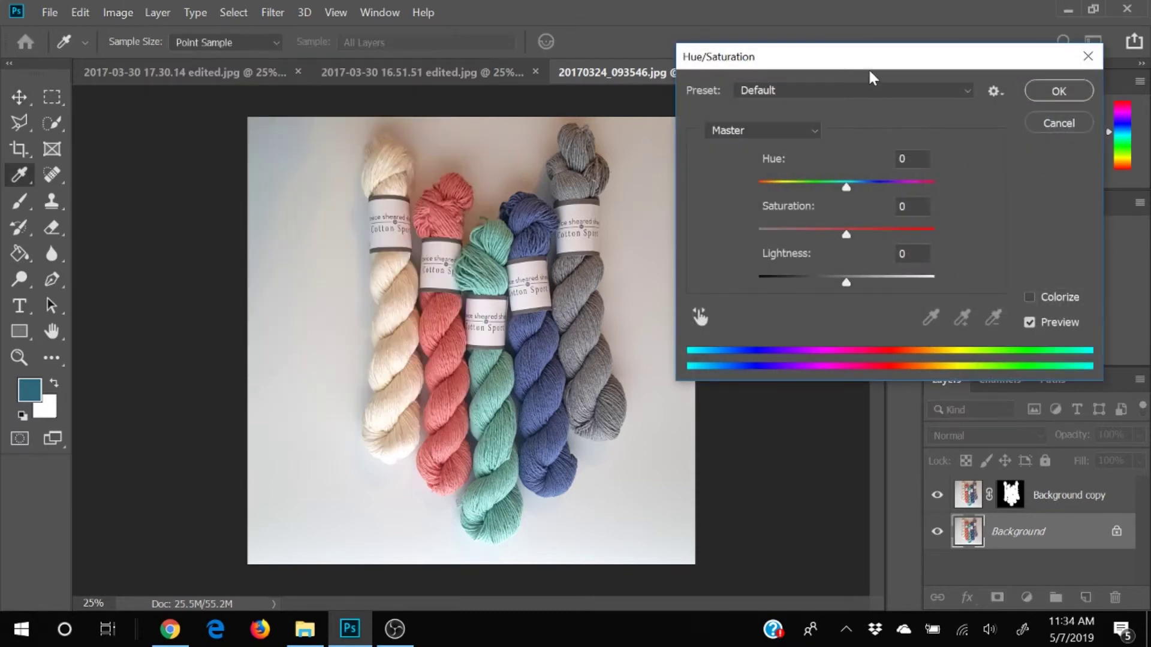
{"action": "left_click_drag", "start_coordinate": [887, 53], "coordinate": [997, 53]}
{"action": "left_click_drag", "start_coordinate": [954, 223], "coordinate": [846, 222]}
{"action": "left_click_drag", "start_coordinate": [919, 37], "coordinate": [769, 7]}
{"action": "left_click", "coordinate": [1007, 49]}
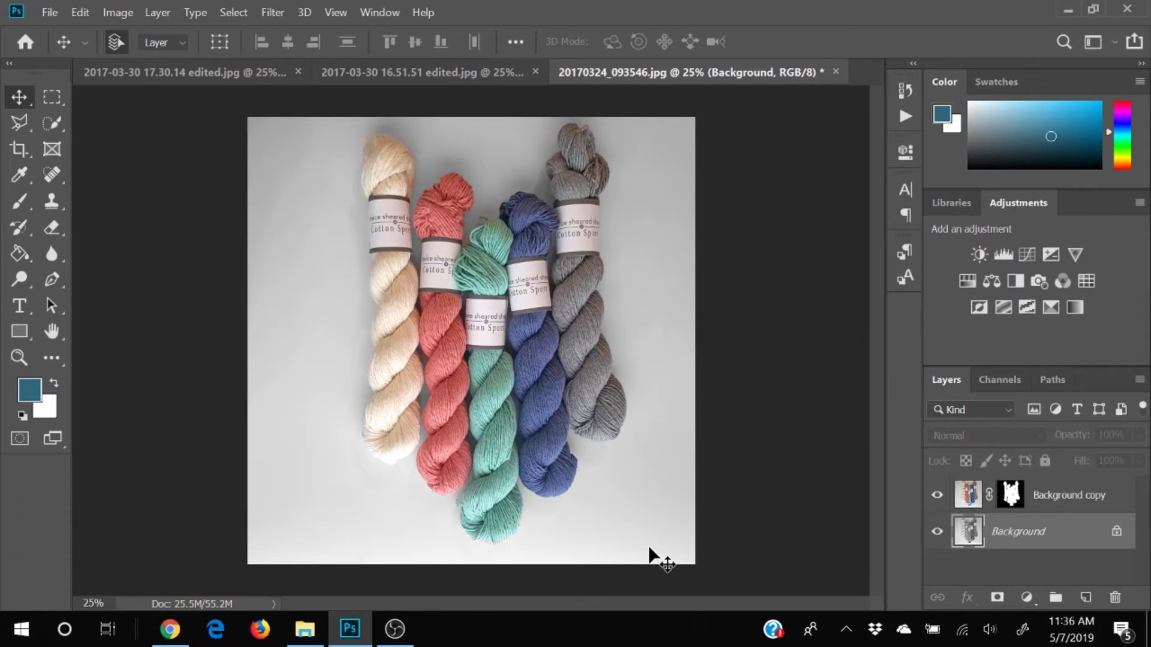
Step: Duplicate the Background layer as Background copy 2
{"action": "right_click", "coordinate": [1034, 539]}
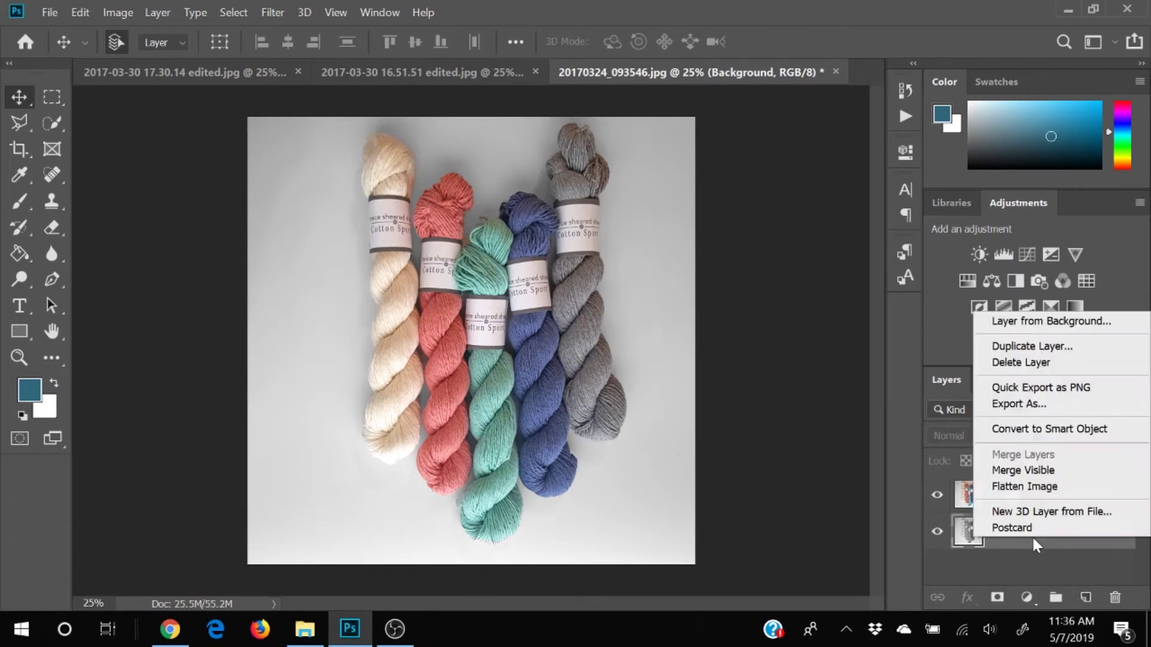
{"action": "left_click", "coordinate": [1055, 347]}
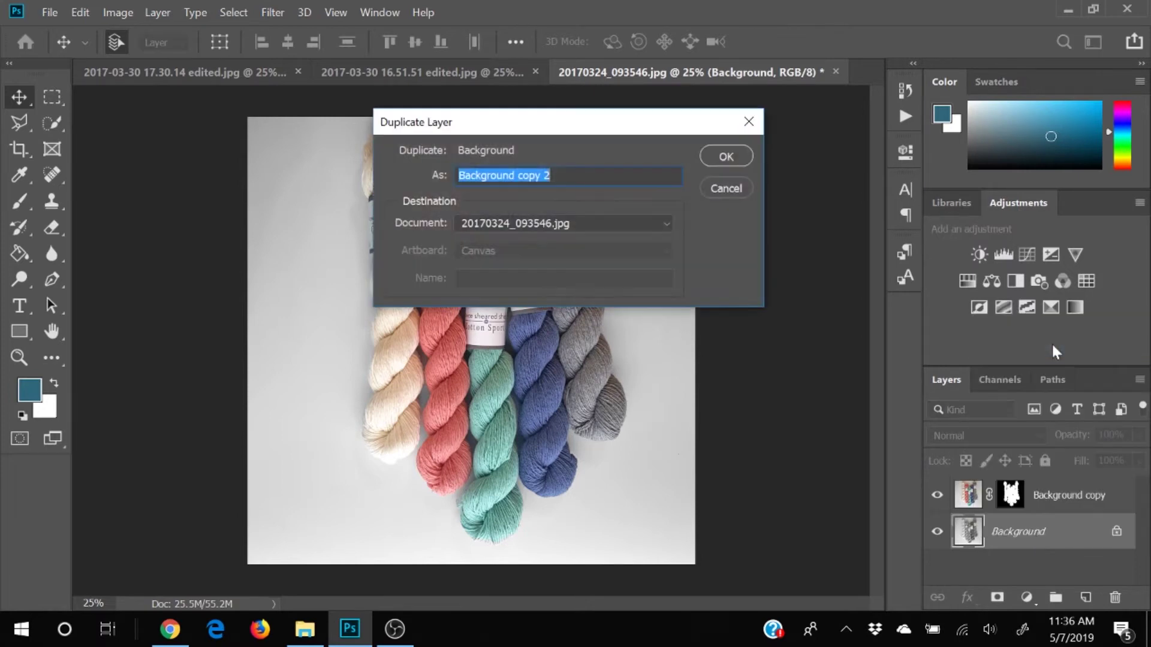
{"action": "left_click", "coordinate": [724, 157]}
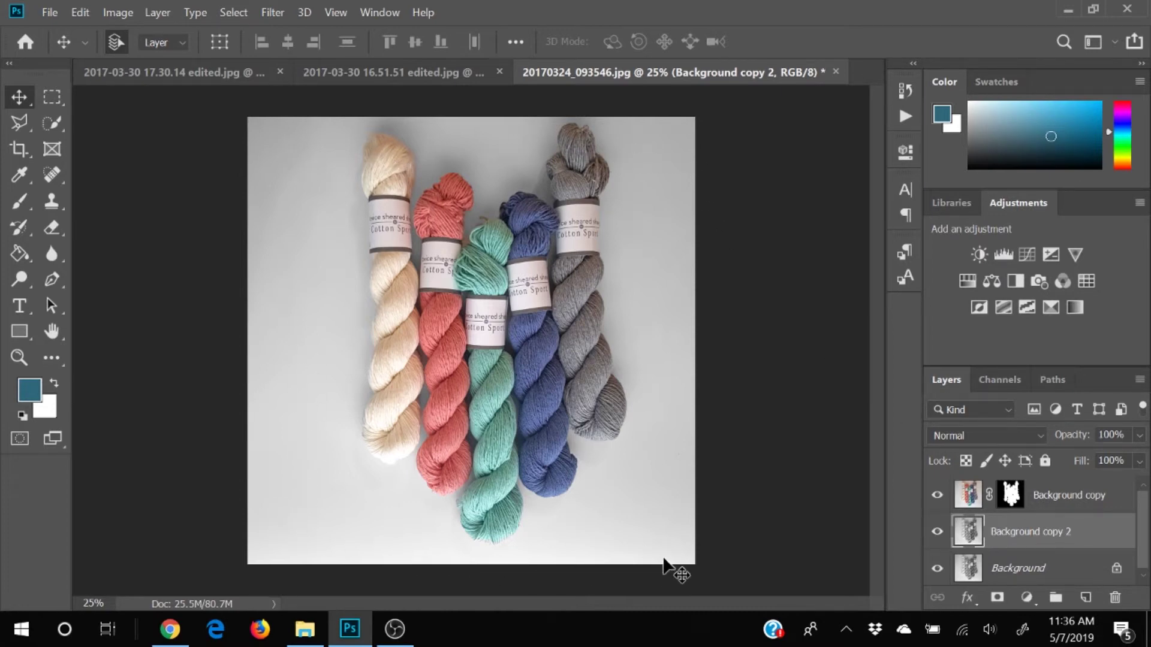
Step: Brighten Background copy 2 with Levels, setting the midtone gamma to 1.99
{"action": "left_click", "coordinate": [117, 12]}
{"action": "mouse_move", "coordinate": [133, 53]}
{"action": "left_click", "coordinate": [333, 73]}
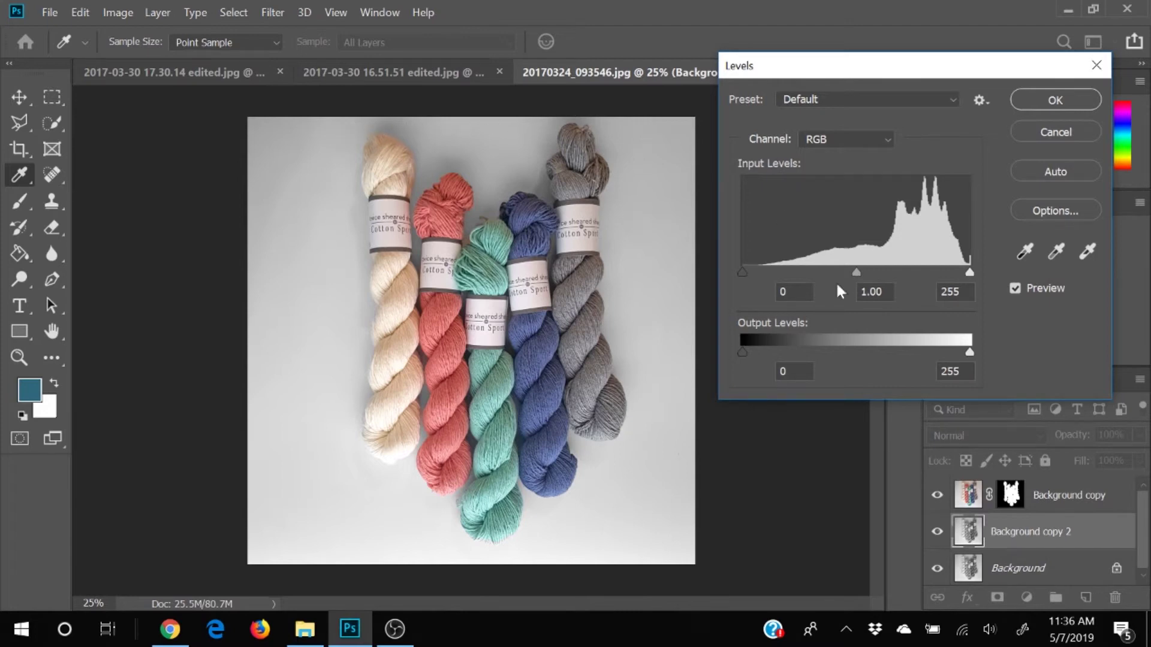
{"action": "left_click_drag", "start_coordinate": [854, 272], "coordinate": [799, 285]}
{"action": "key", "text": "Tab"}
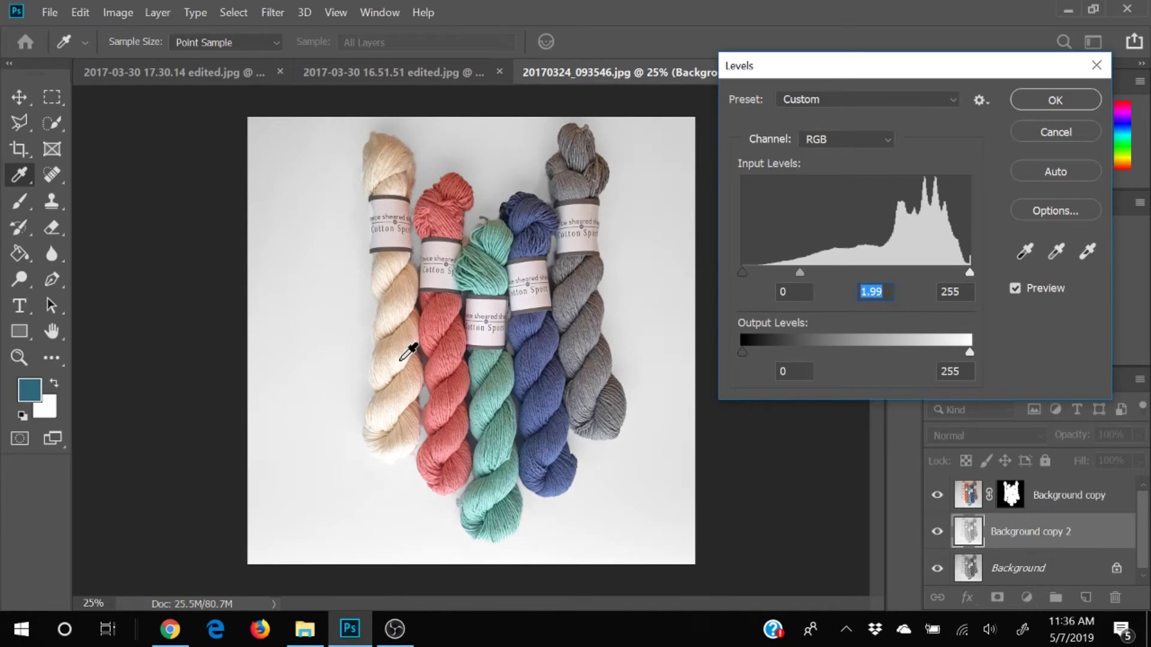
{"action": "key", "text": "Return"}
{"action": "key", "text": "e"}
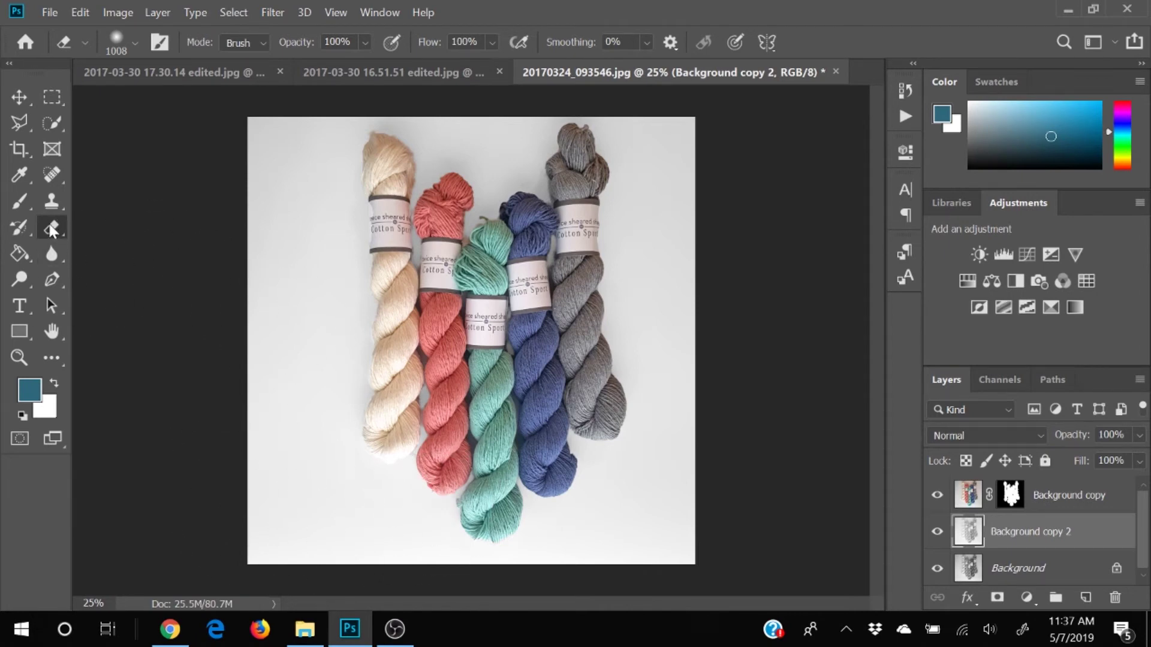
Step: Set the Eraser to 48% opacity with a 0% hardness brush
{"action": "left_click", "coordinate": [365, 43]}
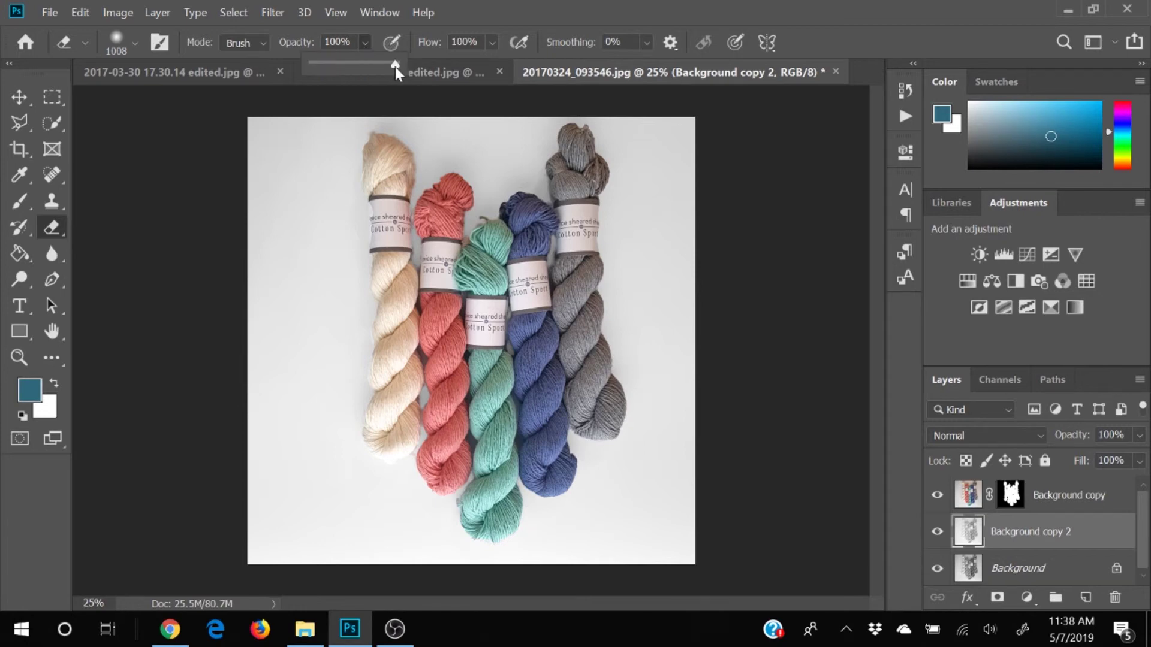
{"action": "left_click_drag", "start_coordinate": [394, 66], "coordinate": [384, 70]}
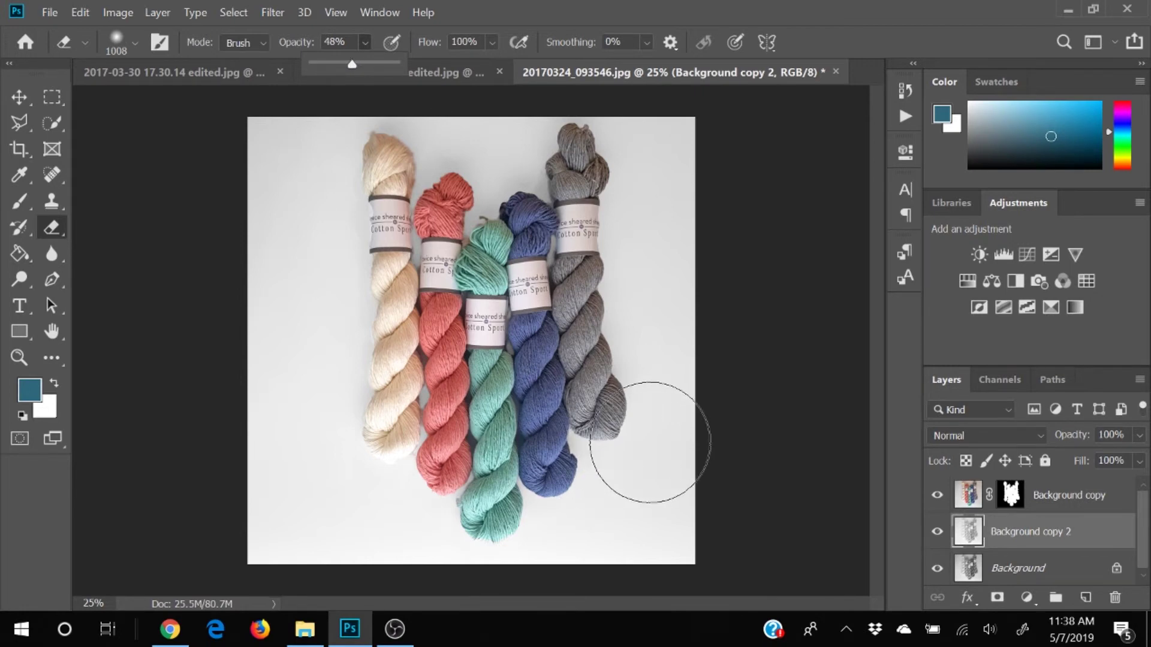
{"action": "right_click", "coordinate": [628, 431]}
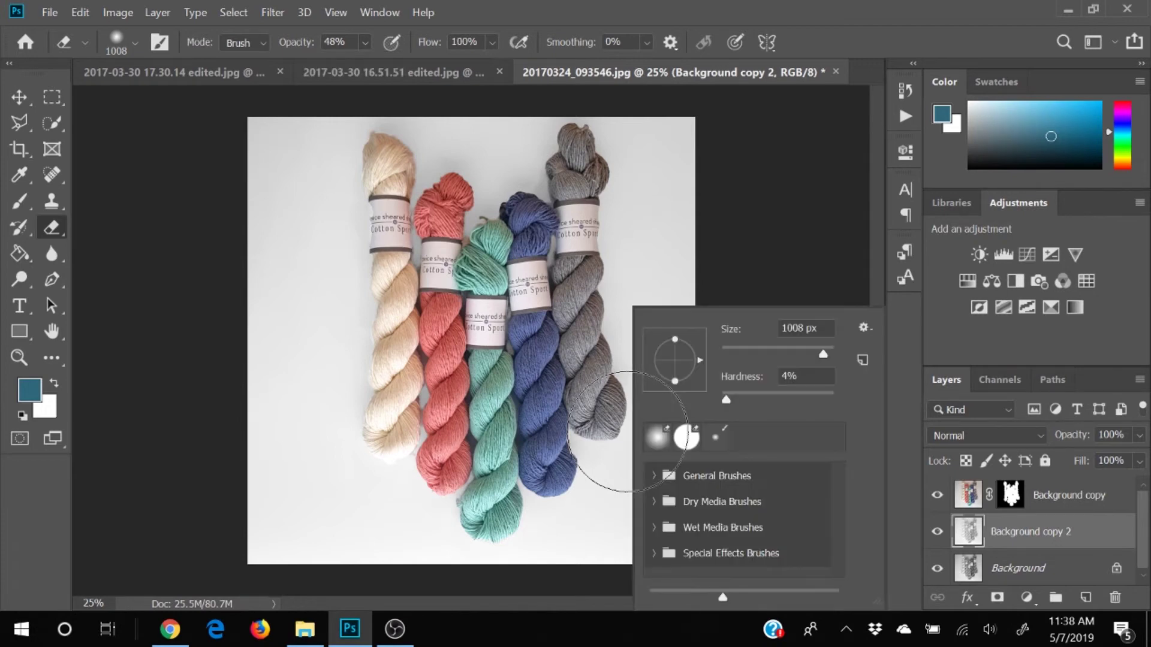
{"action": "right_click", "coordinate": [637, 203]}
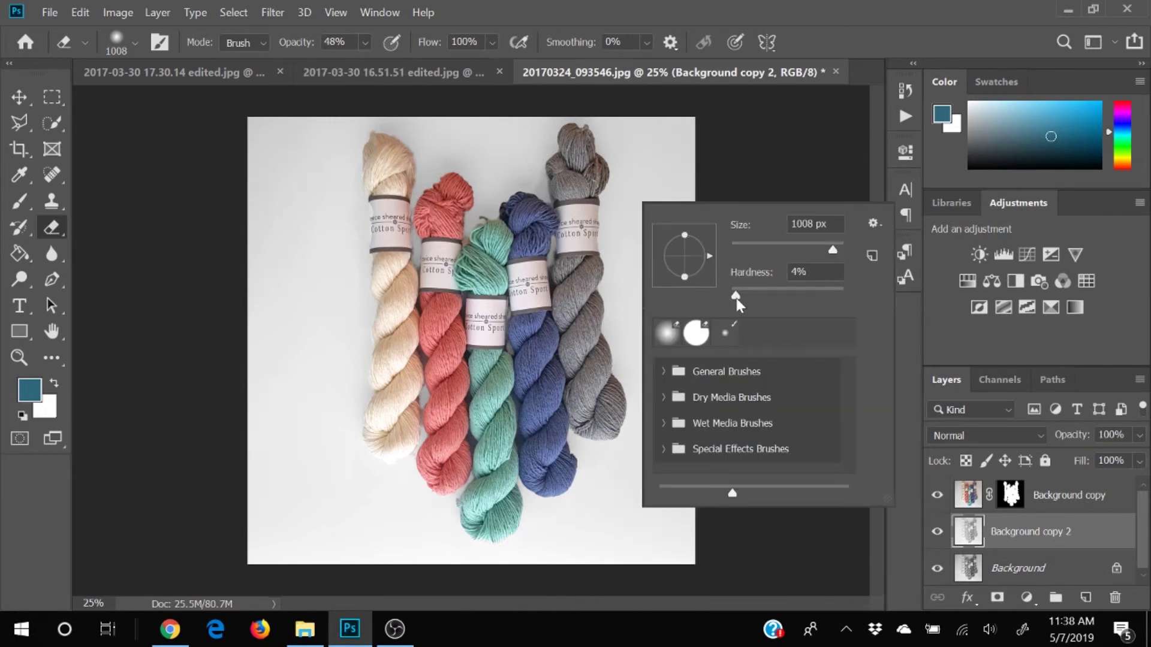
{"action": "left_click_drag", "start_coordinate": [736, 297], "coordinate": [748, 296]}
{"action": "left_click_drag", "start_coordinate": [842, 296], "coordinate": [805, 298]}
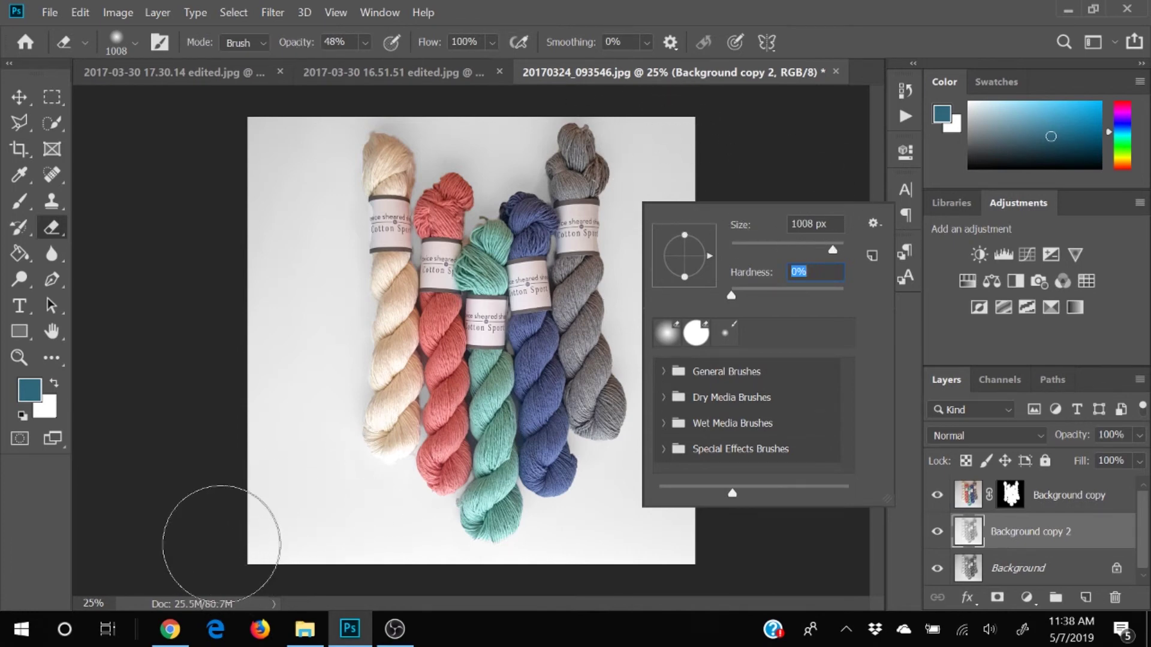
{"action": "key", "text": "Return"}
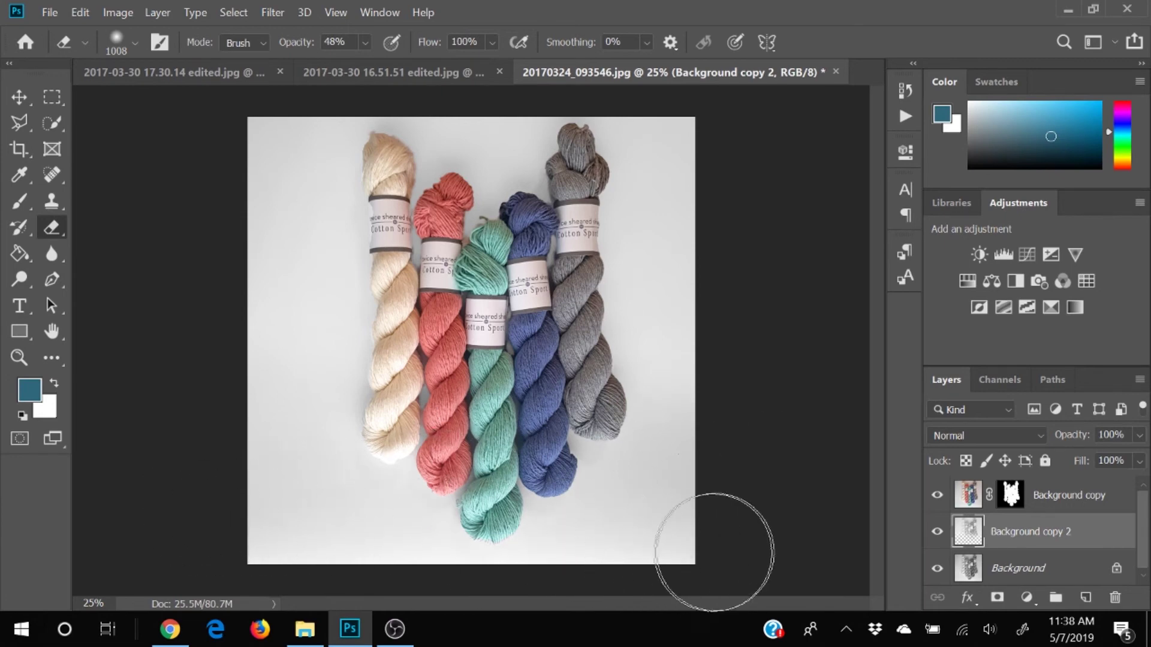
Step: Erase Background copy 2 along the photo's bottom, then raise eraser opacity to 89%
{"action": "mouse_move", "coordinate": [188, 546]}
{"action": "left_mouse_down"}
{"action": "mouse_move", "coordinate": [475, 526]}
{"action": "mouse_move", "coordinate": [681, 532]}
{"action": "mouse_move", "coordinate": [642, 531]}
{"action": "left_mouse_up"}
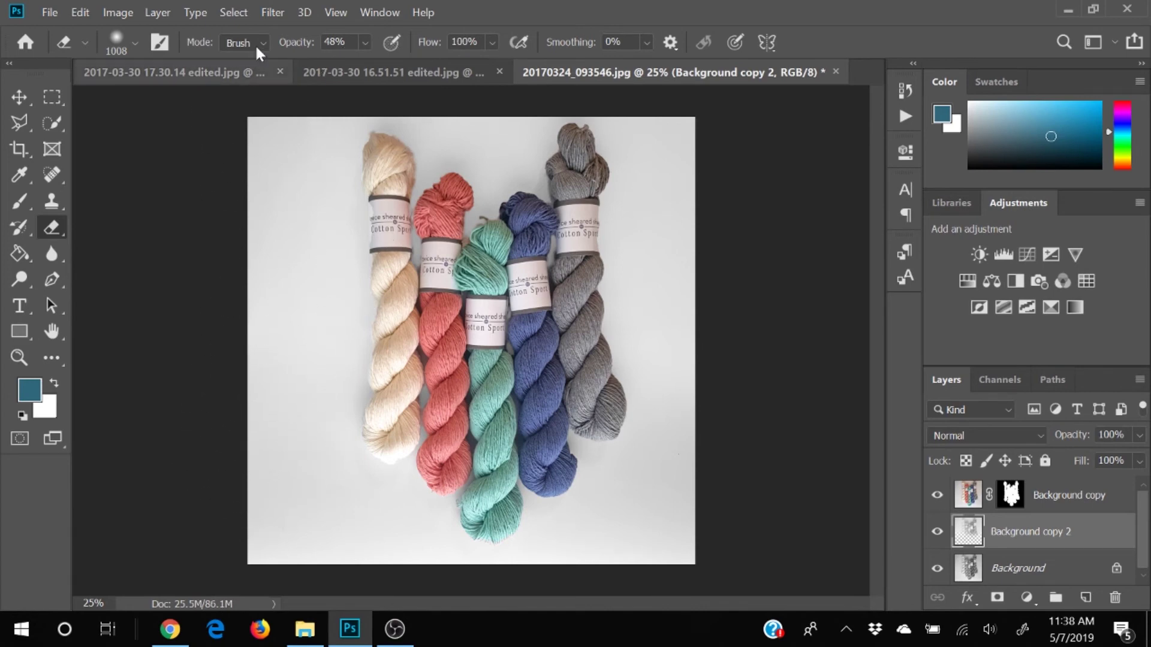
{"action": "left_click", "coordinate": [363, 42]}
{"action": "left_click_drag", "start_coordinate": [377, 64], "coordinate": [409, 68]}
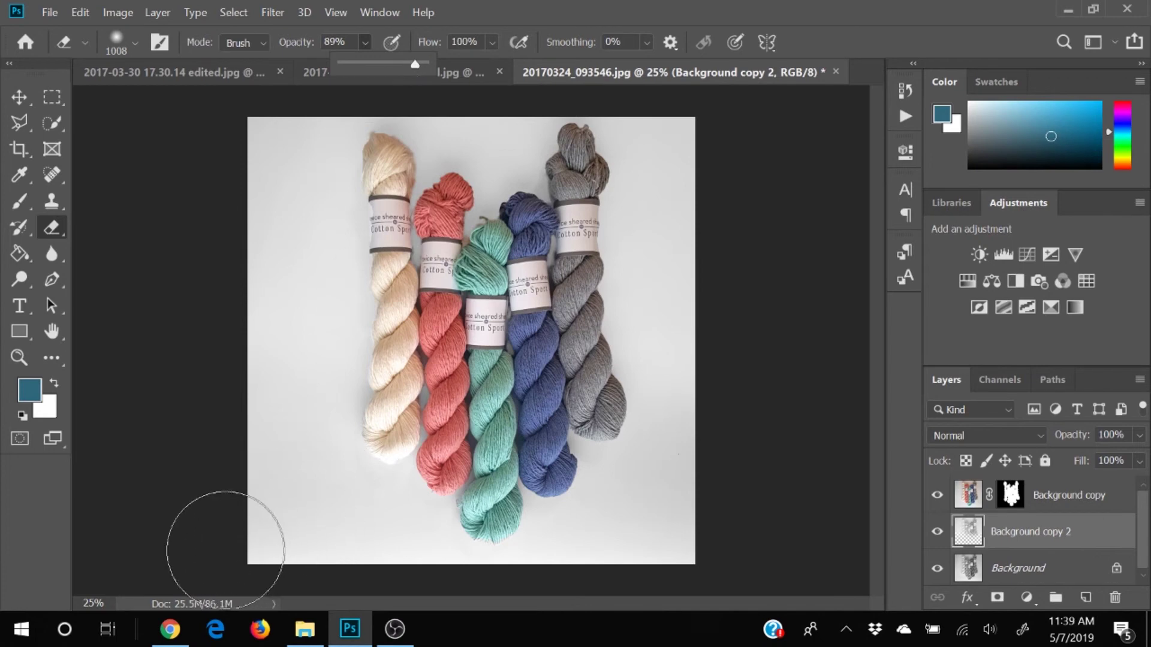
{"action": "key", "text": "8"}
{"action": "key", "text": "9"}
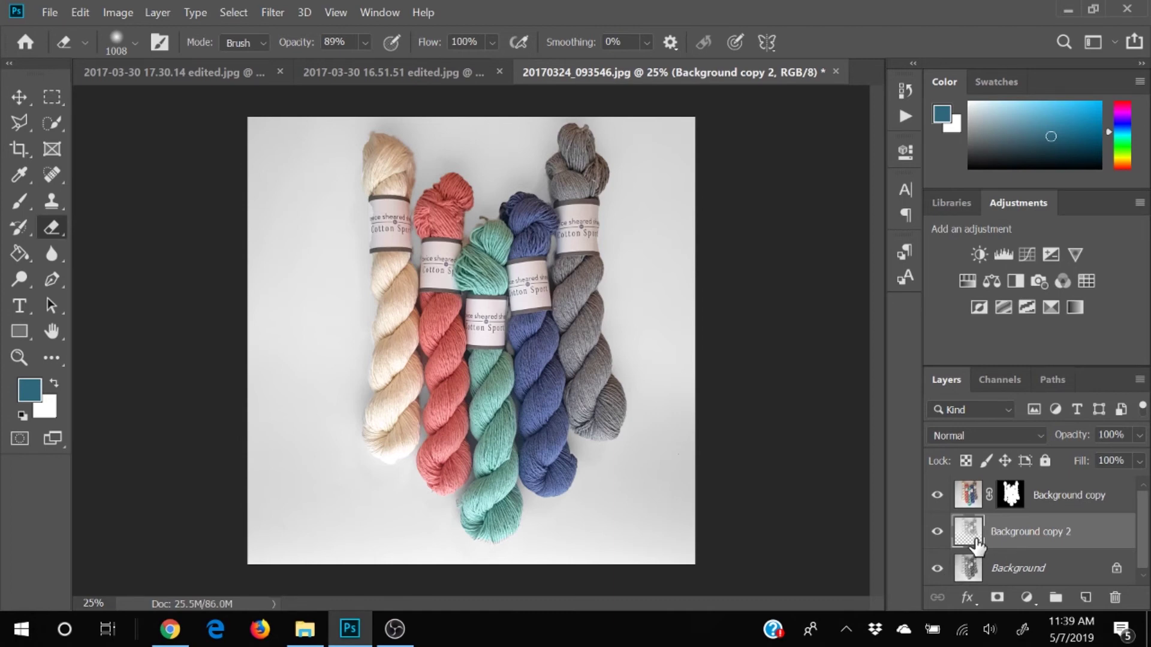
{"action": "left_click", "coordinate": [905, 90]}
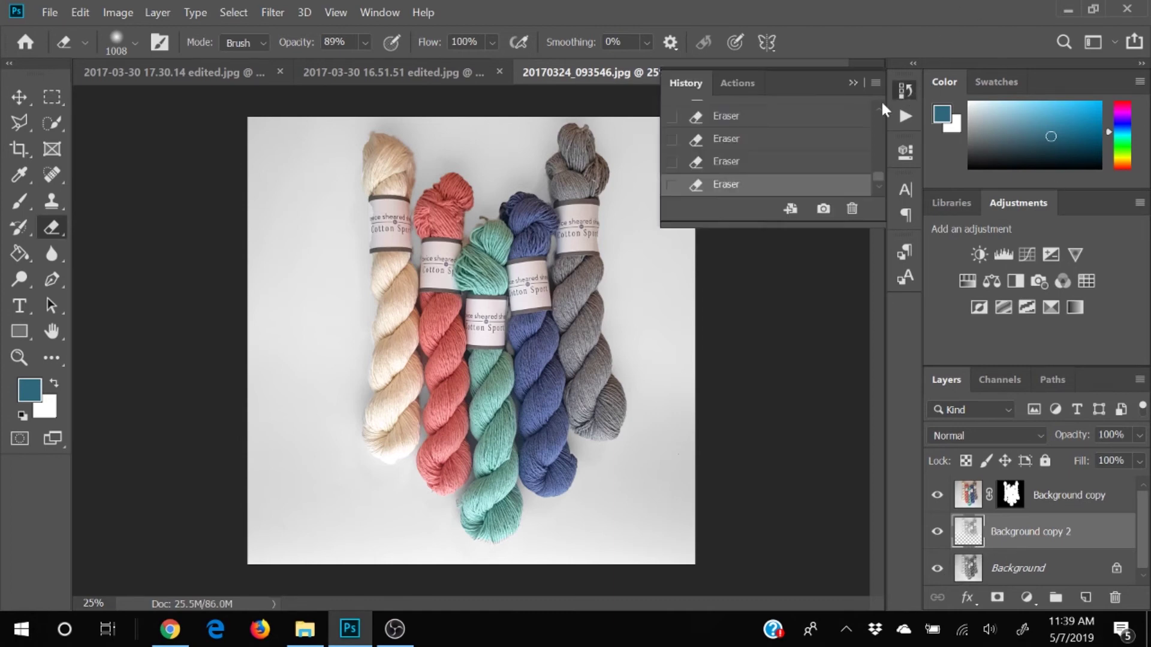
{"action": "left_click_drag", "start_coordinate": [876, 177], "coordinate": [883, 114]}
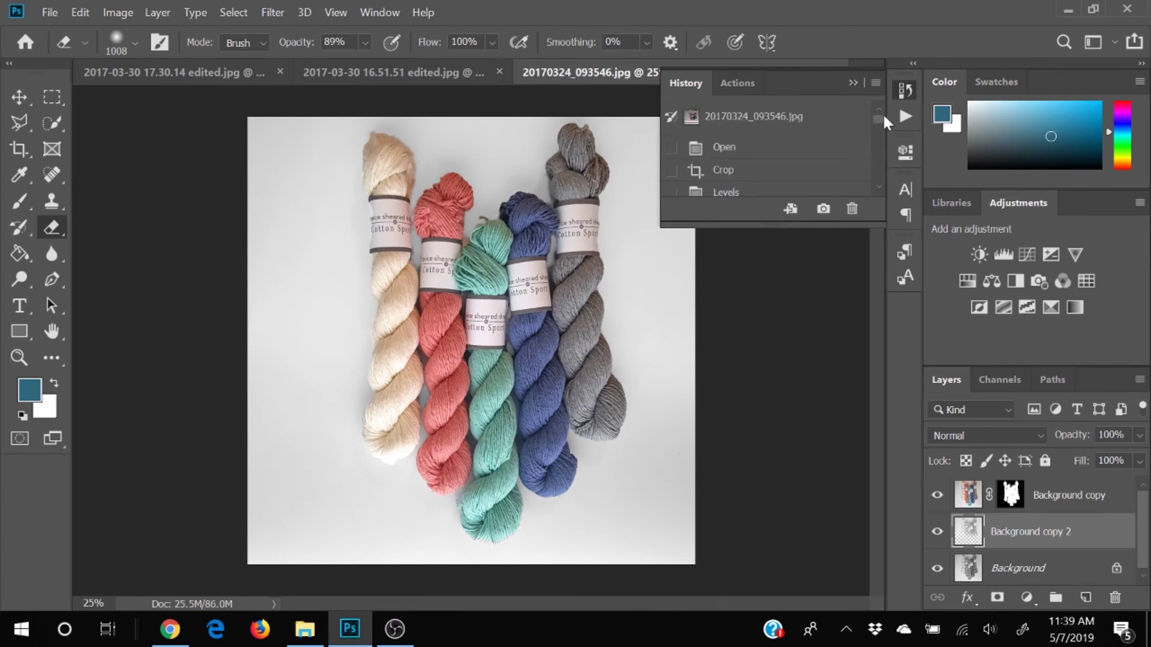
{"action": "left_click", "coordinate": [808, 123]}
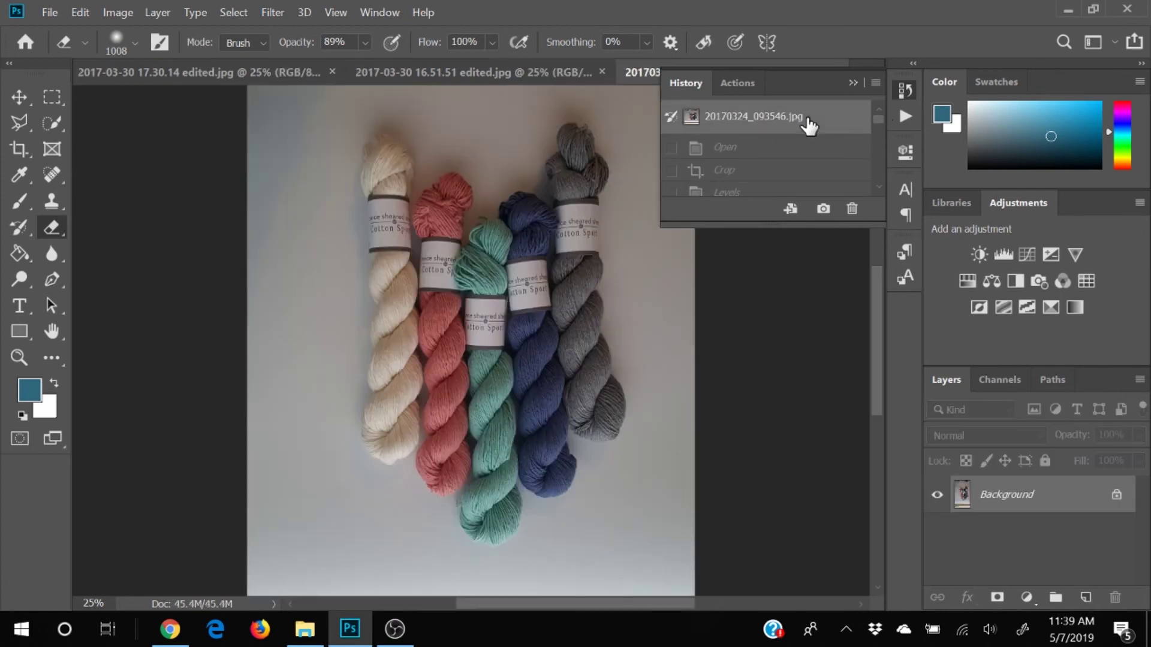
{"action": "left_click_drag", "start_coordinate": [880, 117], "coordinate": [882, 179]}
{"action": "left_click", "coordinate": [797, 187]}
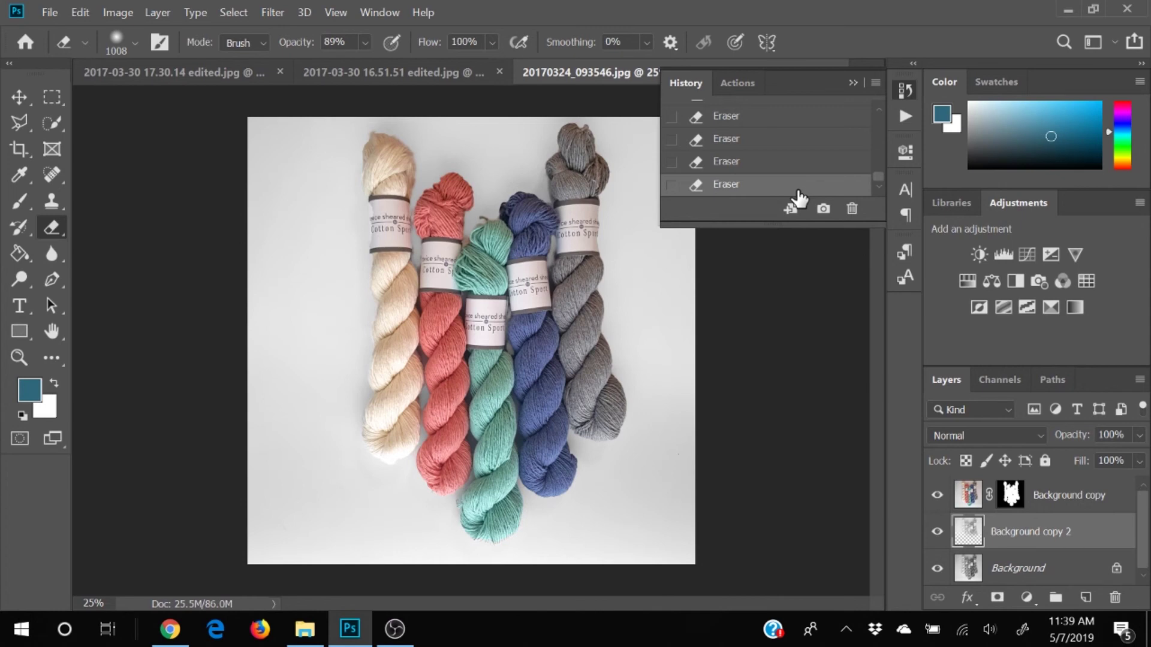
{"action": "left_click", "coordinate": [852, 81]}
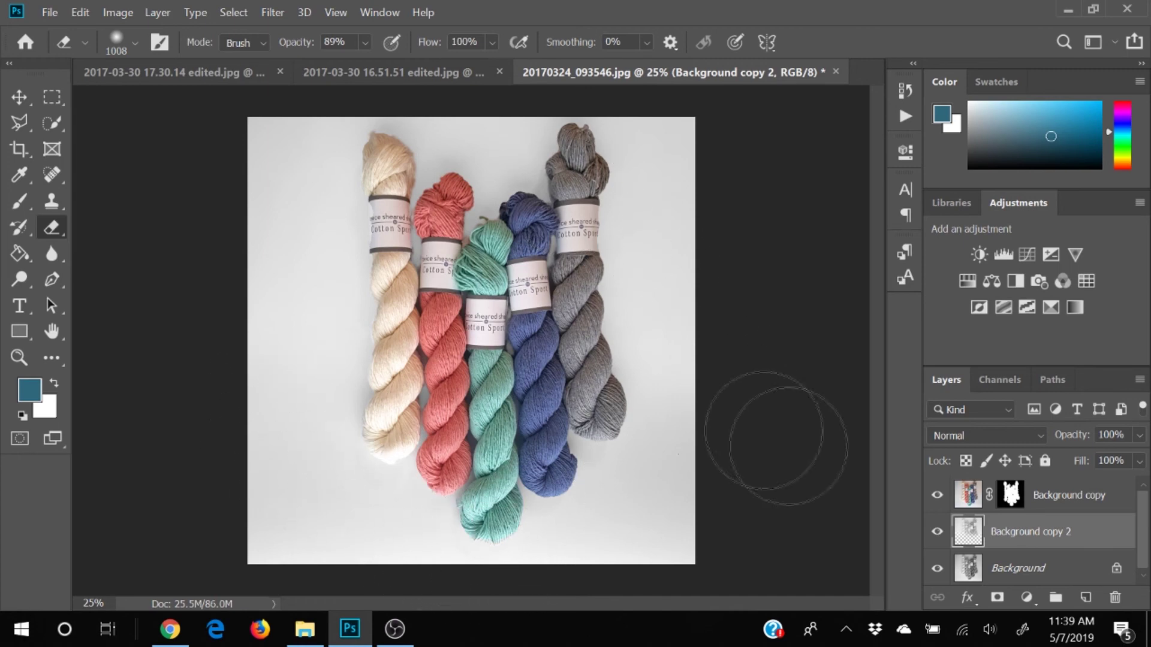
{"action": "left_click", "coordinate": [967, 497]}
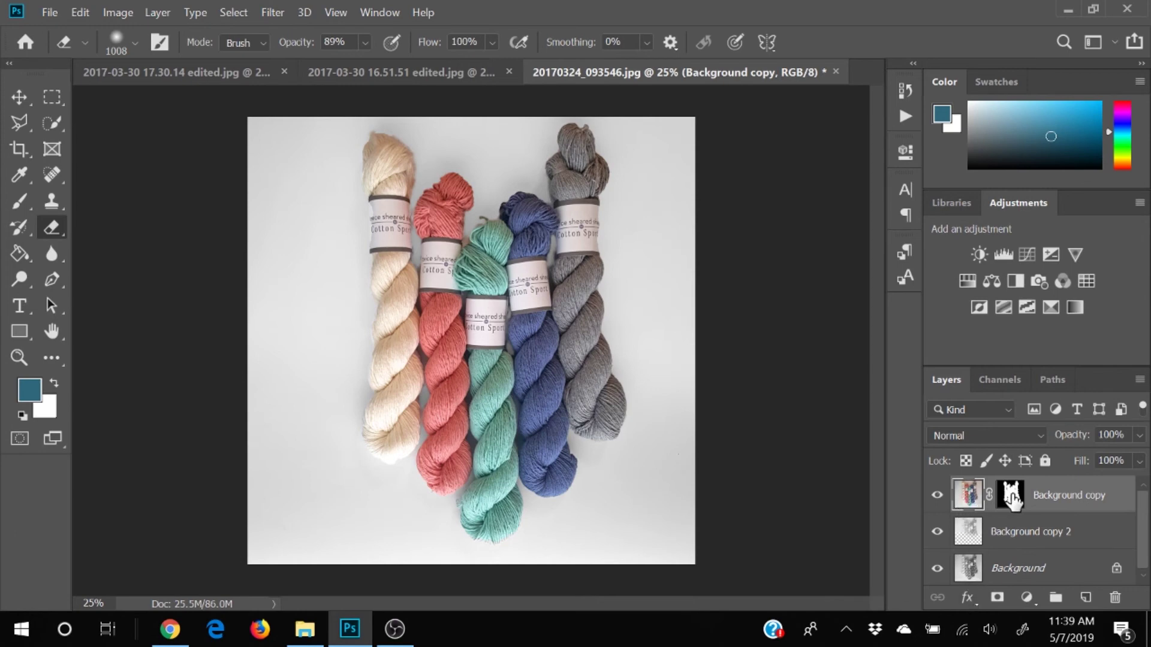
Step: Apply Levels to Background copy's yarn pixels with black input 6 and midtone 1.12
{"action": "left_click", "coordinate": [1010, 498]}
{"action": "left_click", "coordinate": [969, 499]}
{"action": "left_click", "coordinate": [119, 13]}
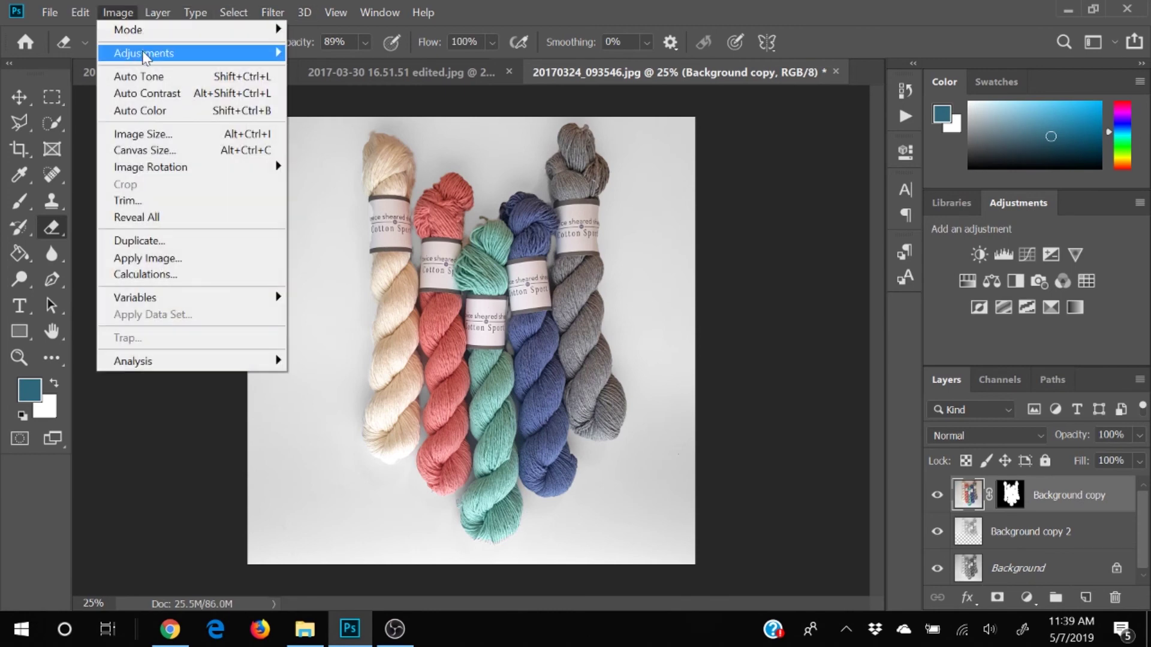
{"action": "mouse_move", "coordinate": [146, 52]}
{"action": "left_click", "coordinate": [314, 72]}
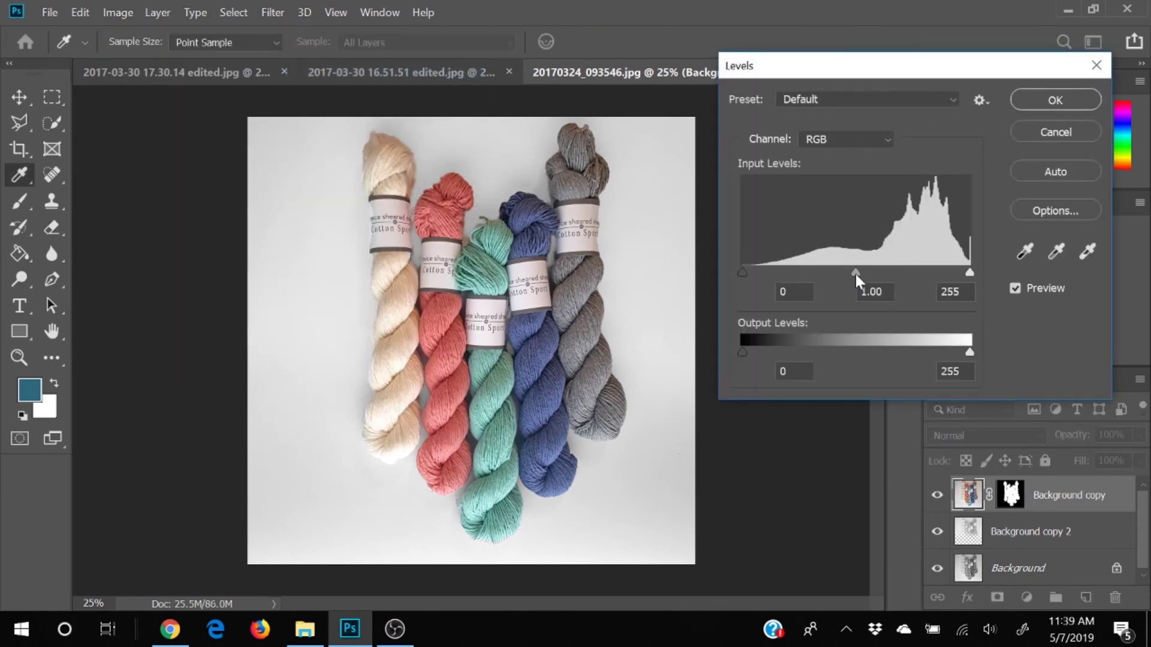
{"action": "left_click_drag", "start_coordinate": [855, 272], "coordinate": [854, 274]}
{"action": "left_click_drag", "start_coordinate": [742, 272], "coordinate": [749, 277]}
{"action": "left_click", "coordinate": [747, 272]}
{"action": "left_click", "coordinate": [849, 270]}
{"action": "left_click", "coordinate": [1034, 98]}
{"action": "key", "text": "e"}
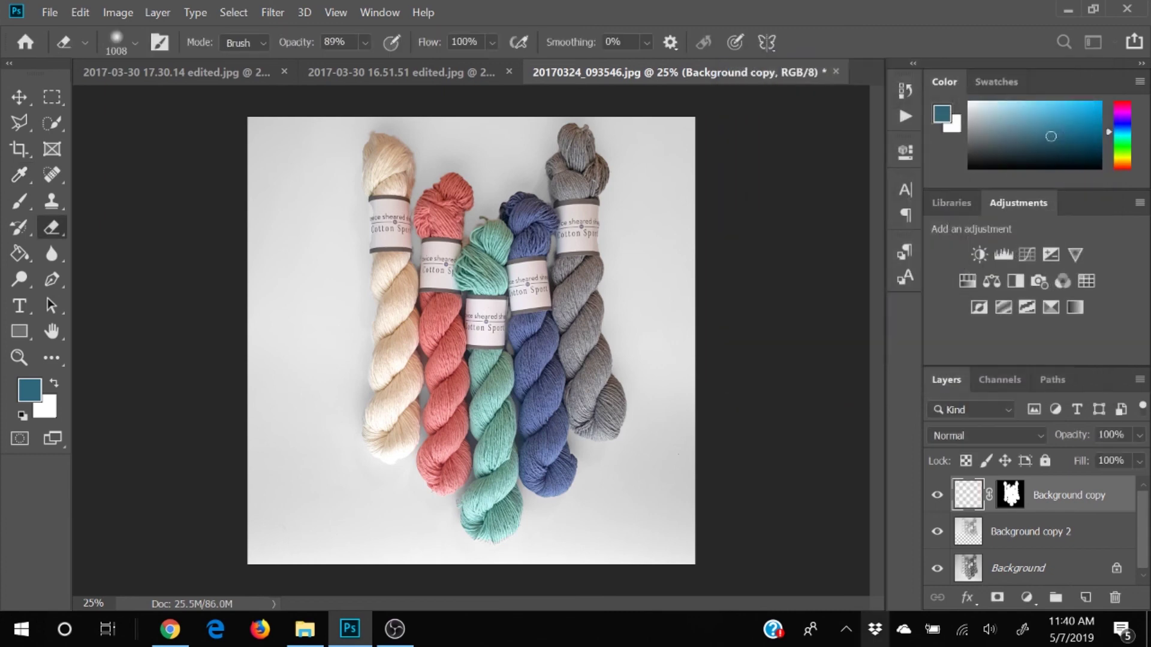